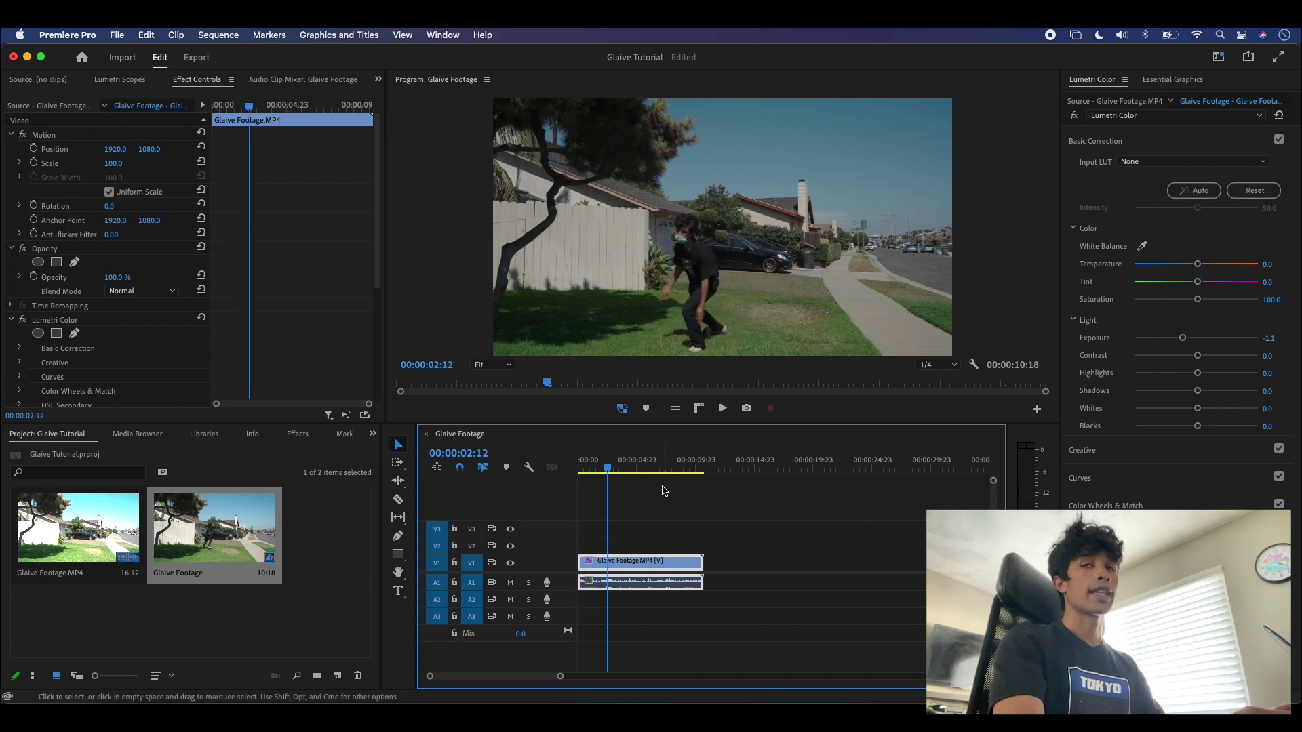
- Play and scrub through the start of the Glaive Footage sequence to preview the footage
{"action": "key", "text": "space"}
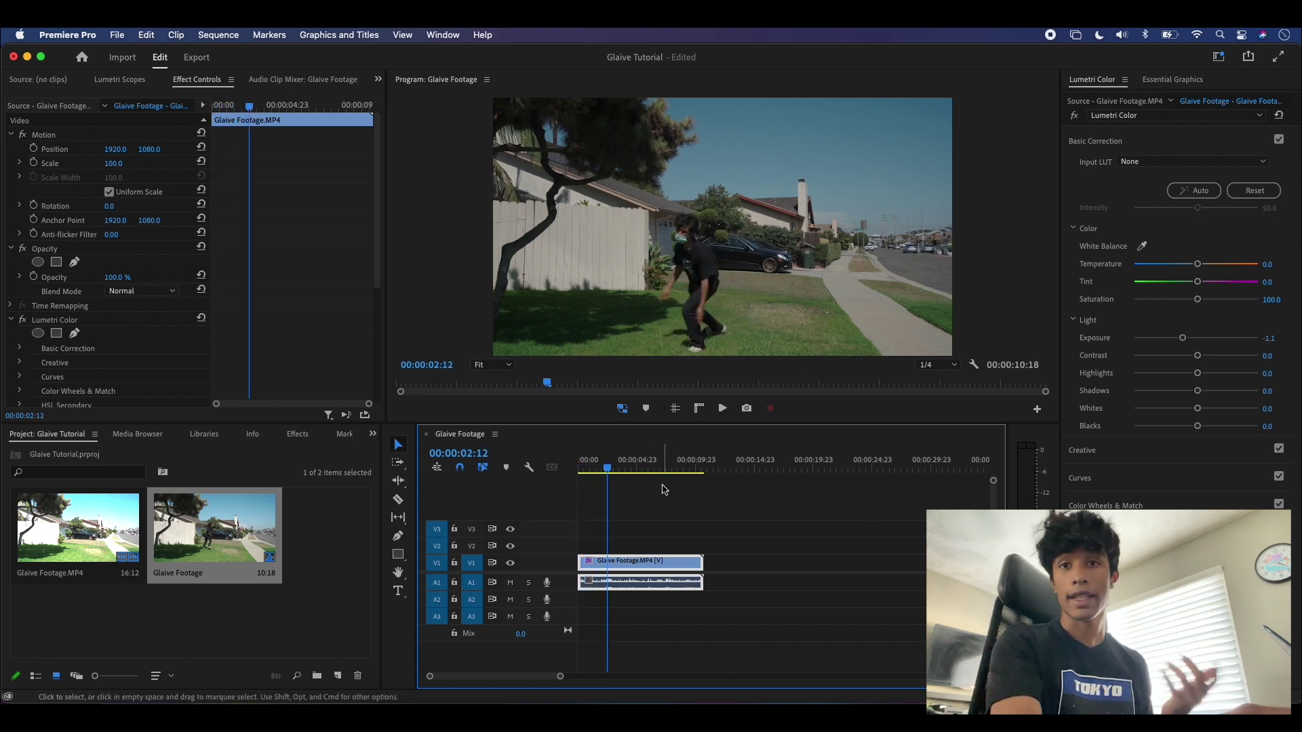
{"action": "left_click", "coordinate": [611, 487]}
{"action": "key", "text": "space"}
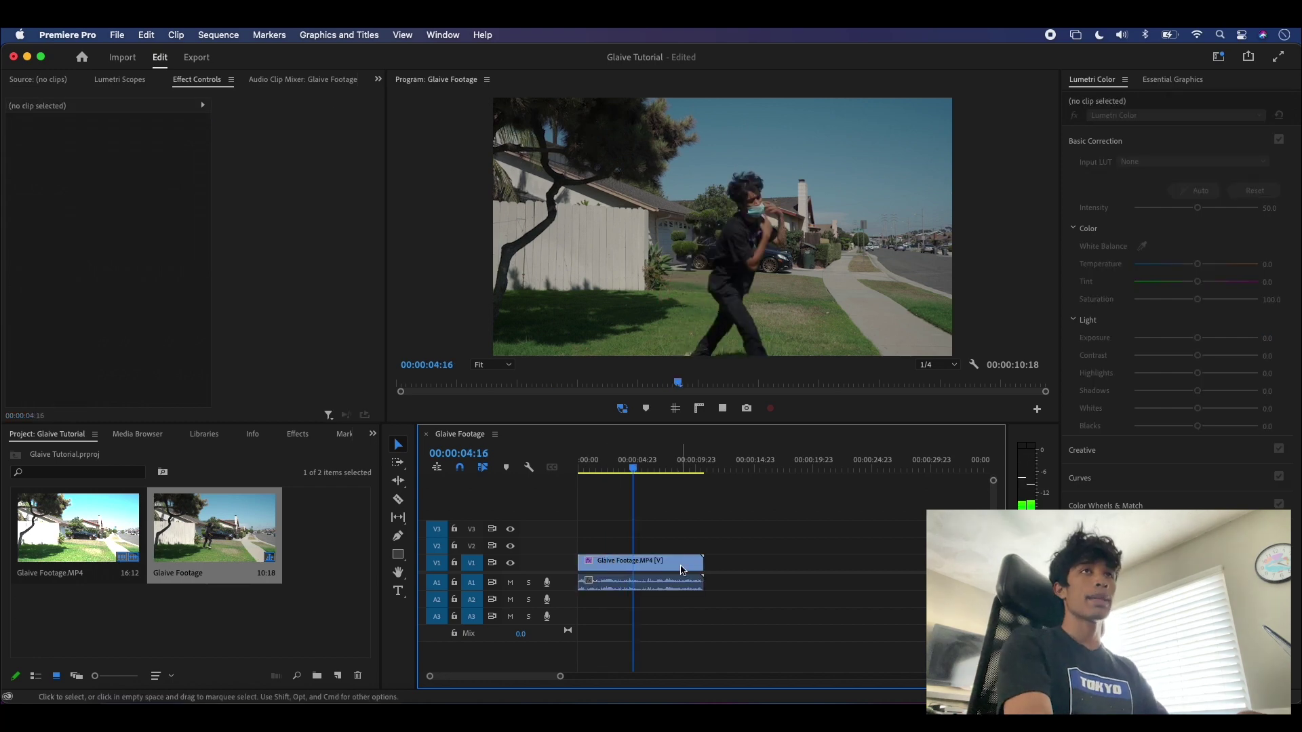
{"action": "key", "text": "space"}
{"action": "mouse_move", "coordinate": [654, 469]}
{"action": "left_mouse_down"}
{"action": "mouse_move", "coordinate": [612, 479]}
{"action": "mouse_move", "coordinate": [637, 482]}
{"action": "left_mouse_up"}
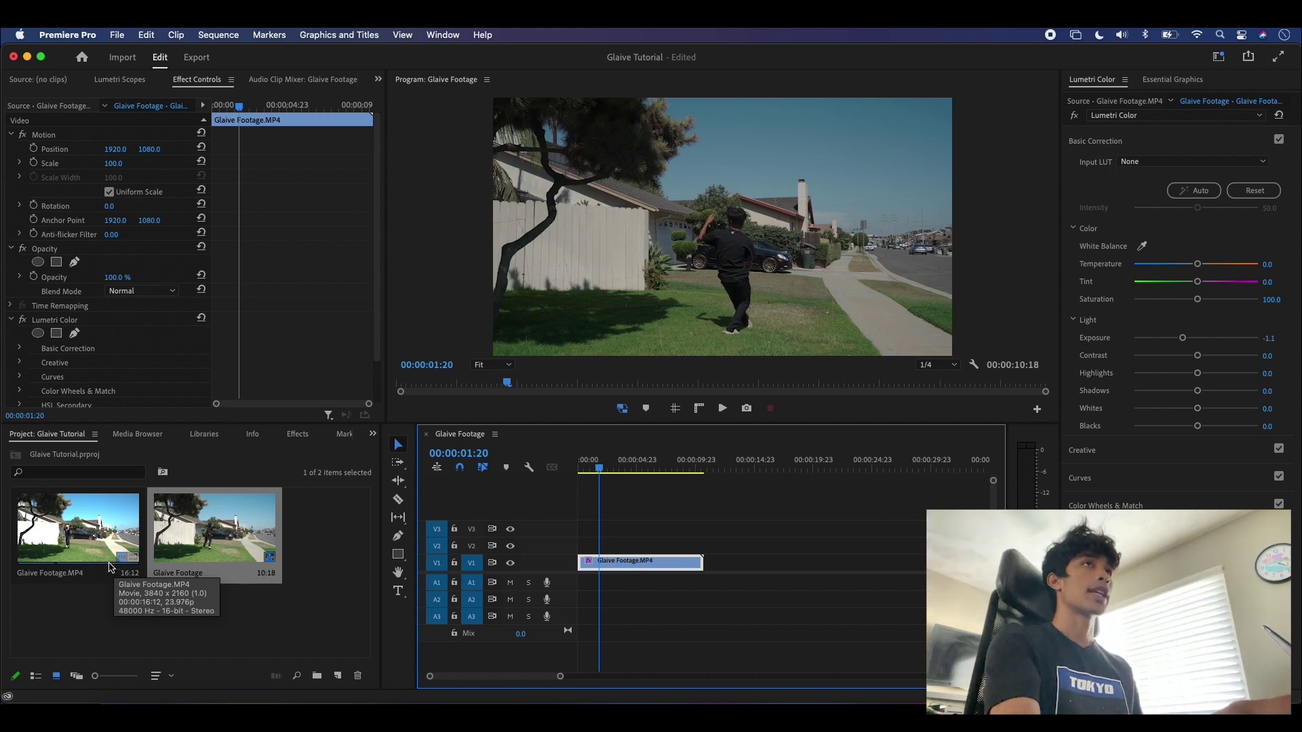
- Open proxy creation for Glaive Footage.MP4 and choose the QuickTime format with the ProRes Medium Resolution Proxy preset
{"action": "left_click", "coordinate": [127, 588]}
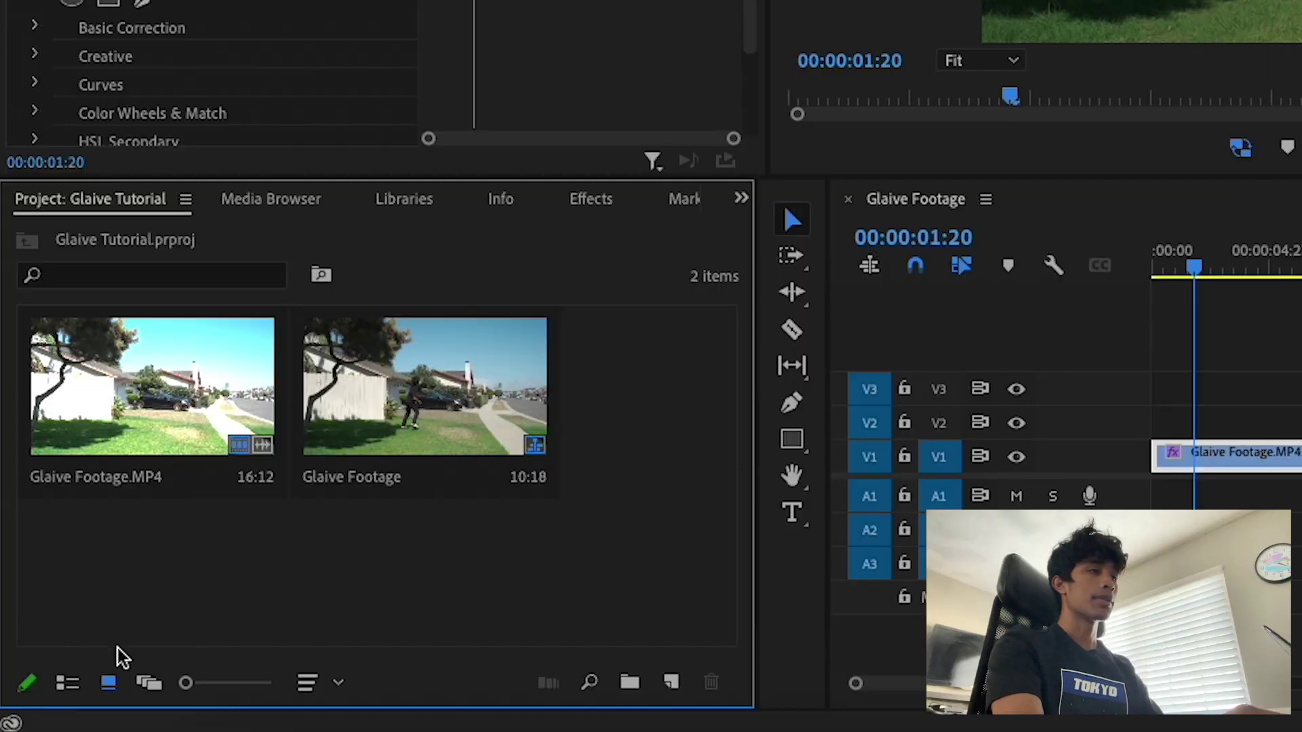
{"action": "right_click", "coordinate": [189, 378]}
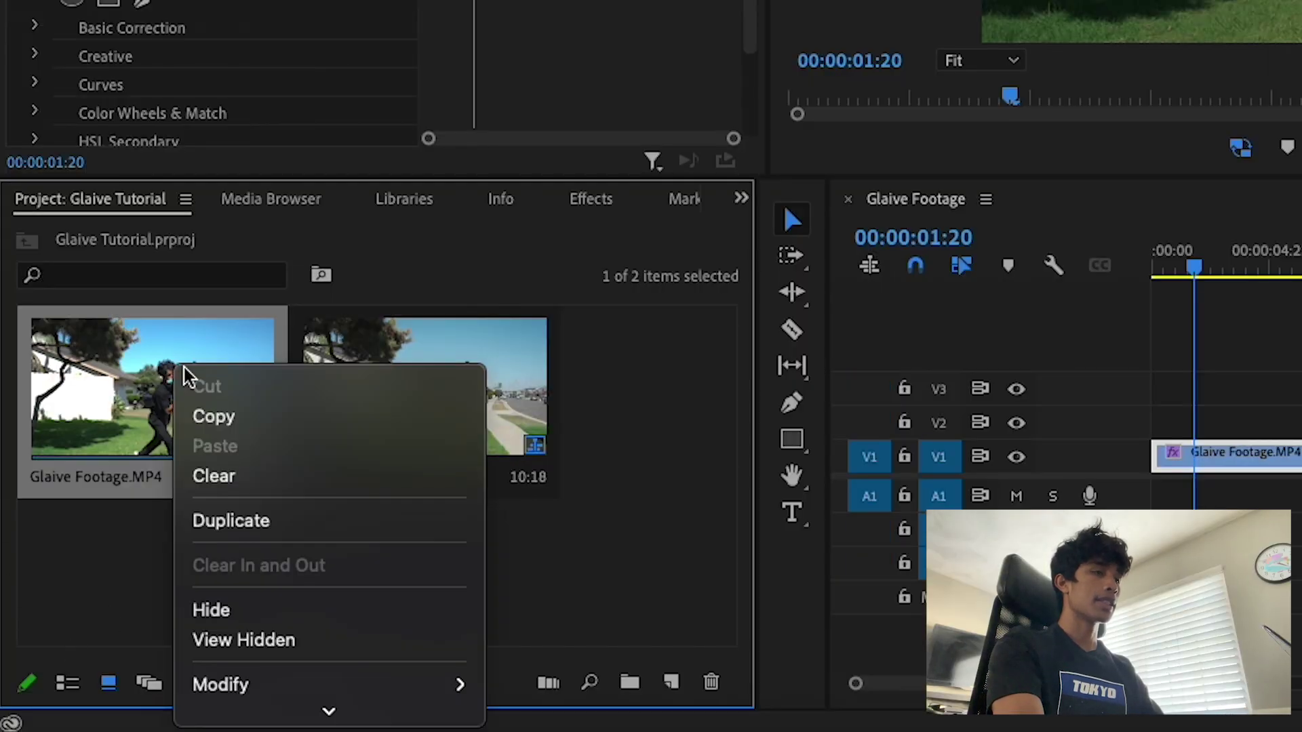
{"action": "mouse_move", "coordinate": [239, 725]}
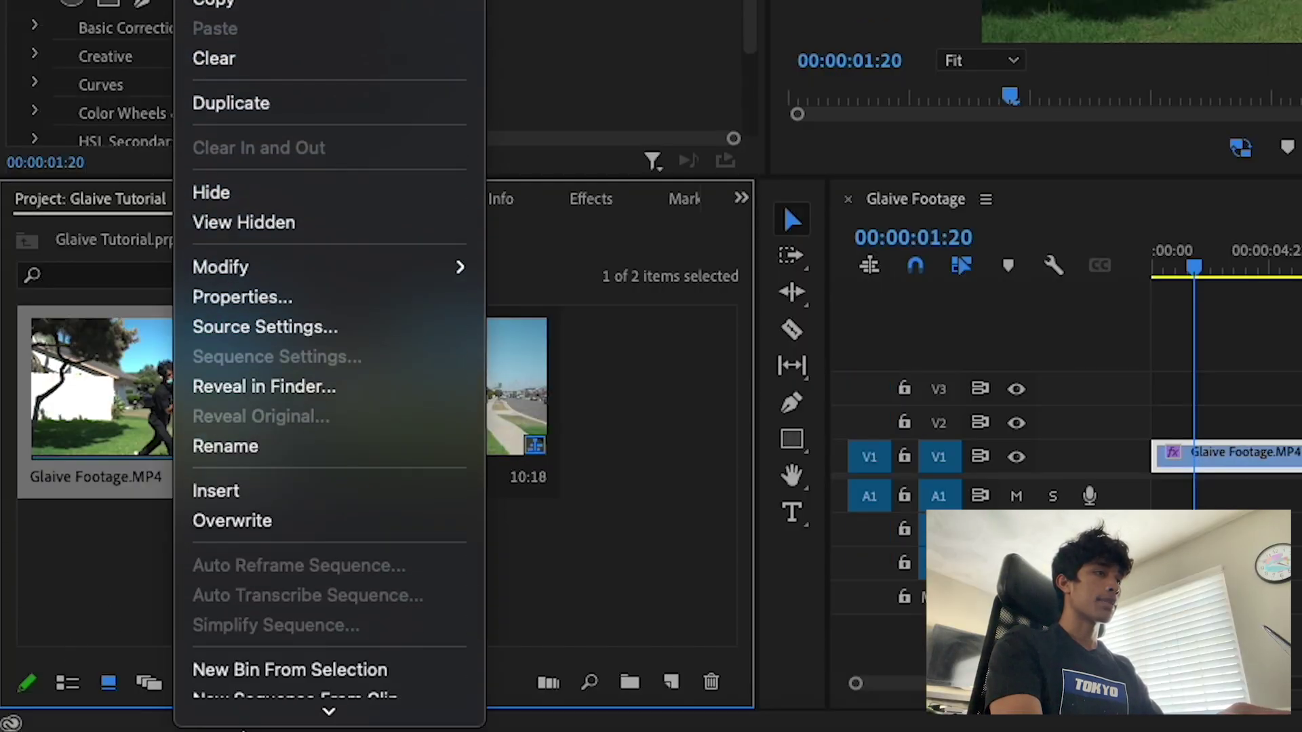
{"action": "mouse_move", "coordinate": [236, 239]}
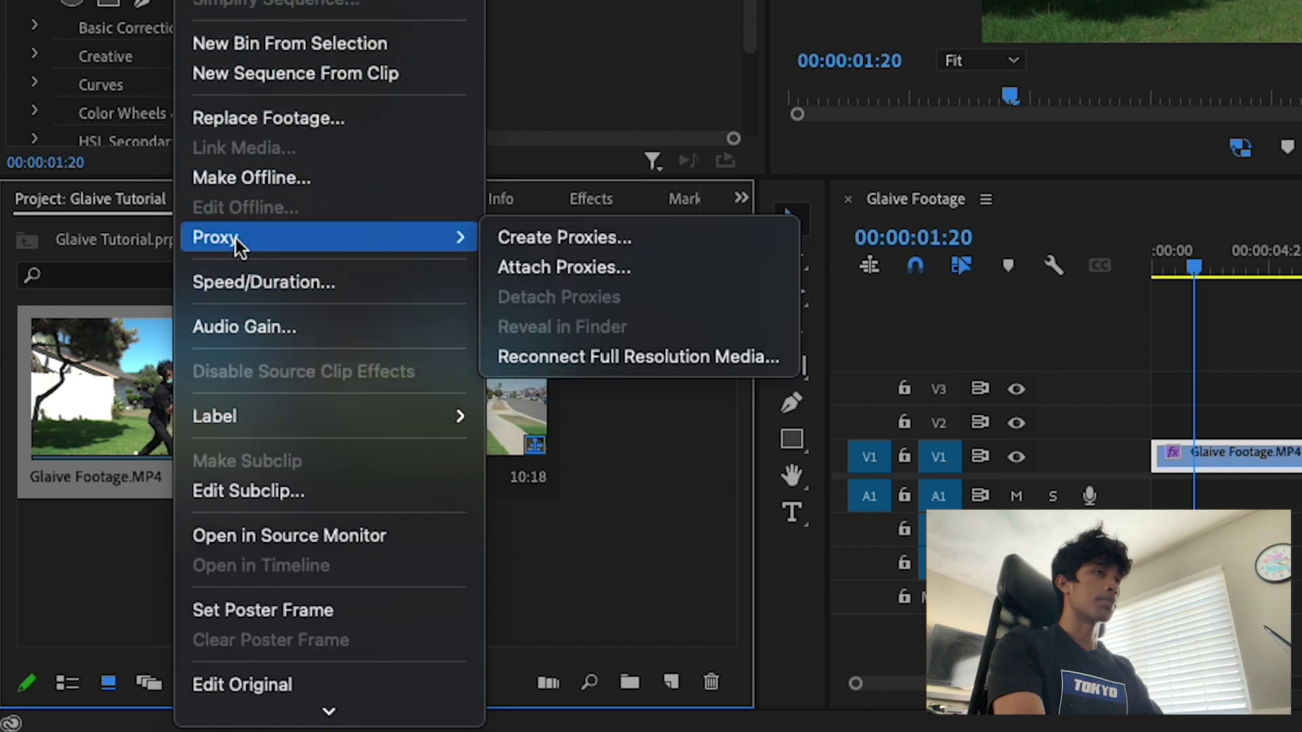
{"action": "left_click", "coordinate": [602, 241]}
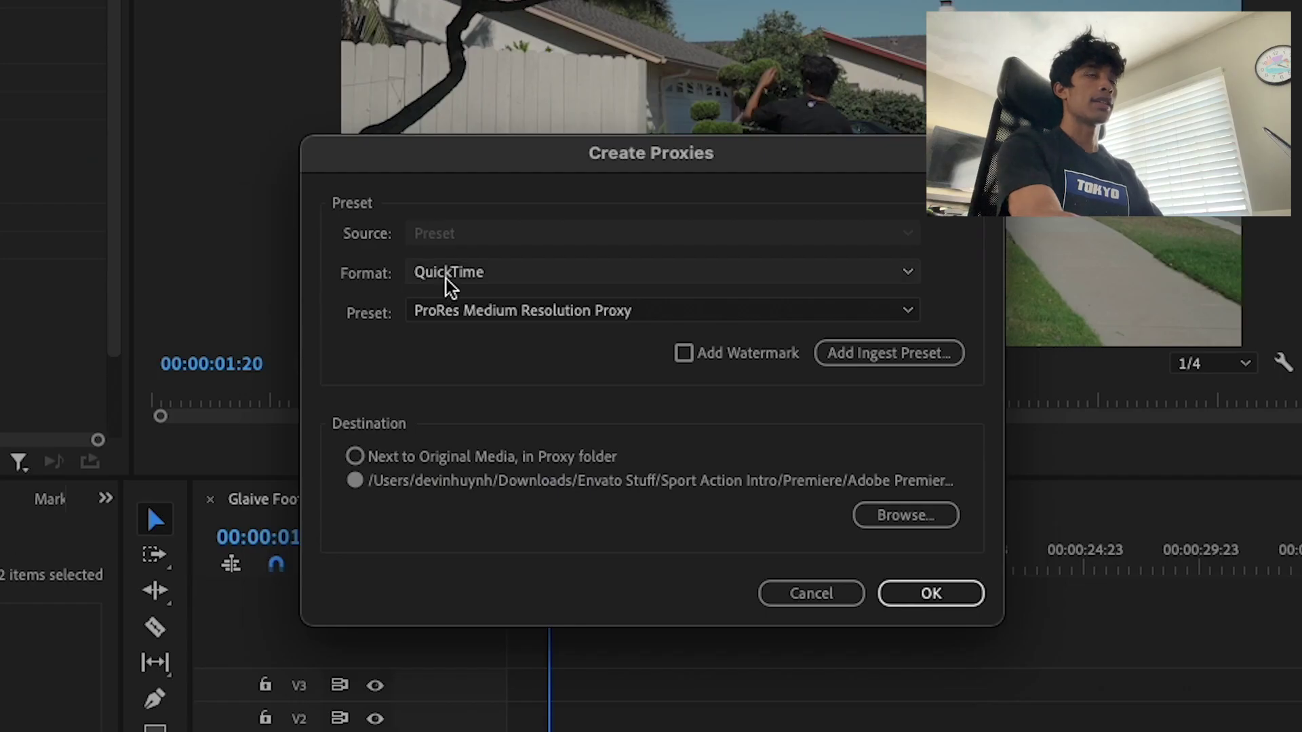
{"action": "left_click", "coordinate": [471, 272]}
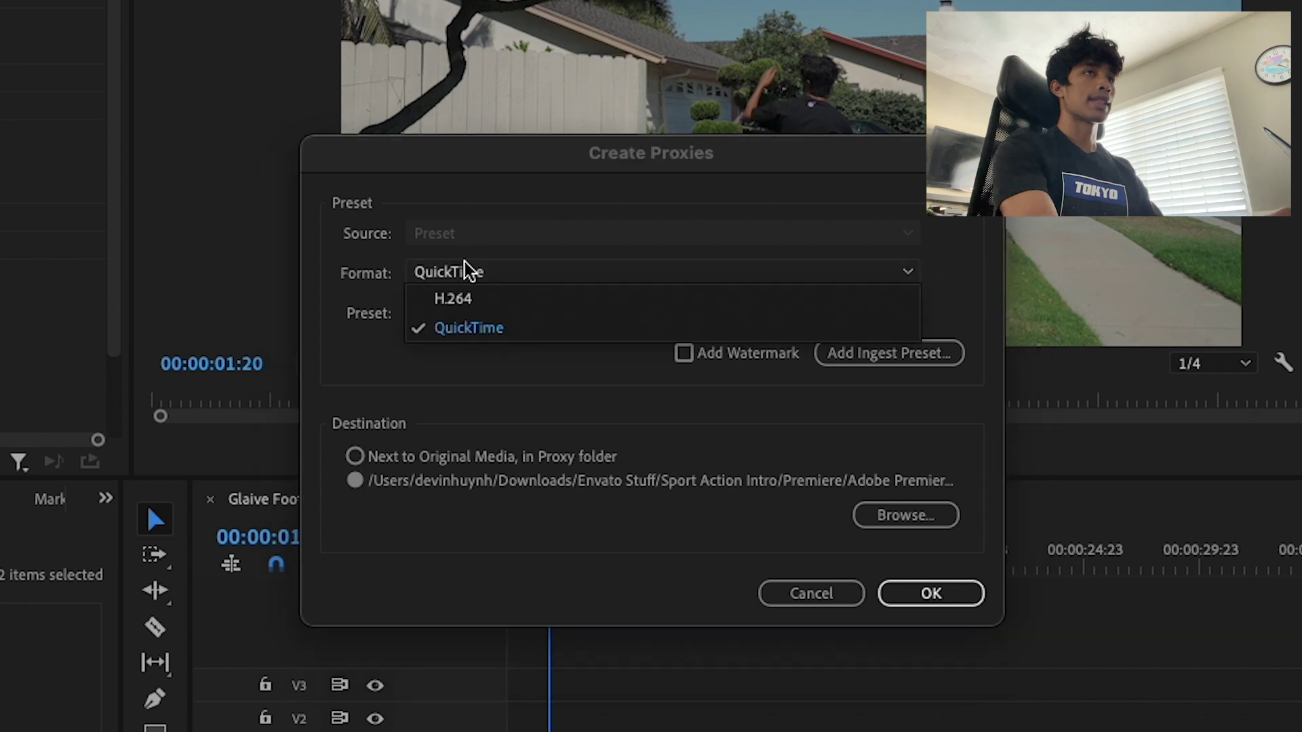
{"action": "left_click", "coordinate": [494, 329]}
{"action": "left_click", "coordinate": [493, 312]}
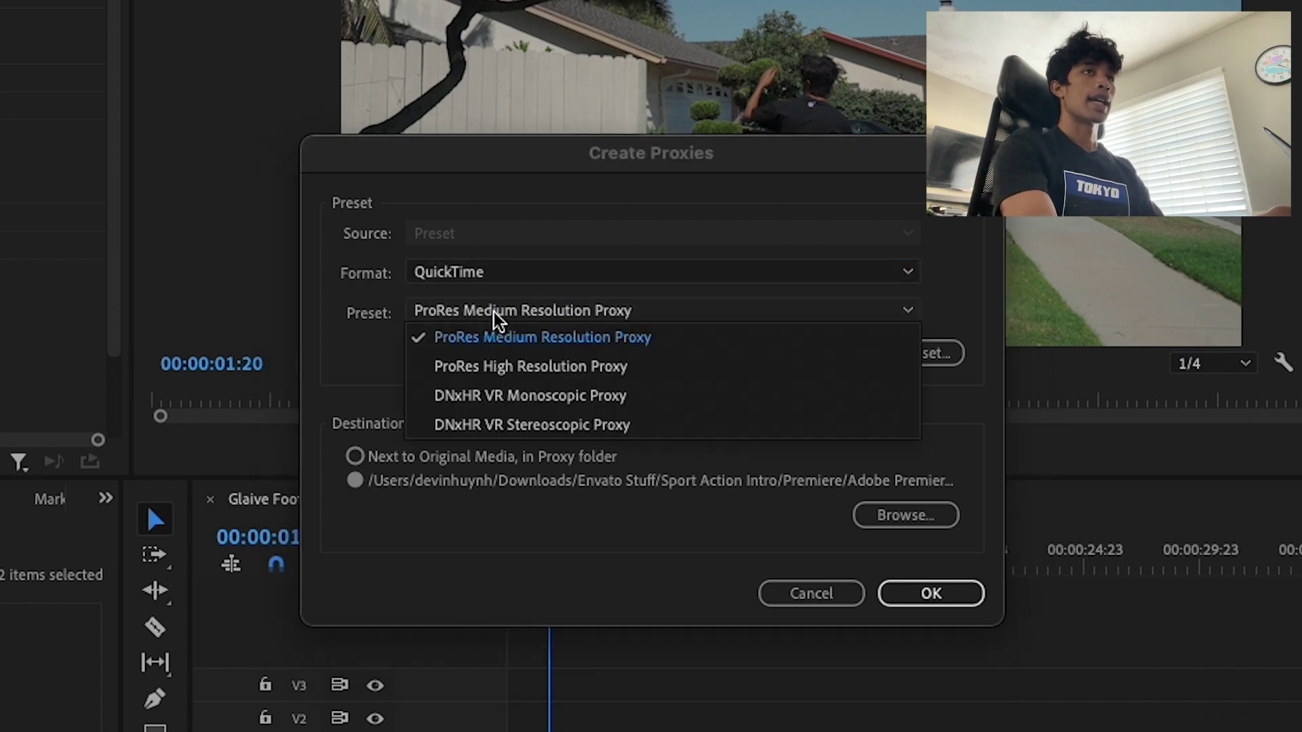
{"action": "left_click", "coordinate": [535, 338]}
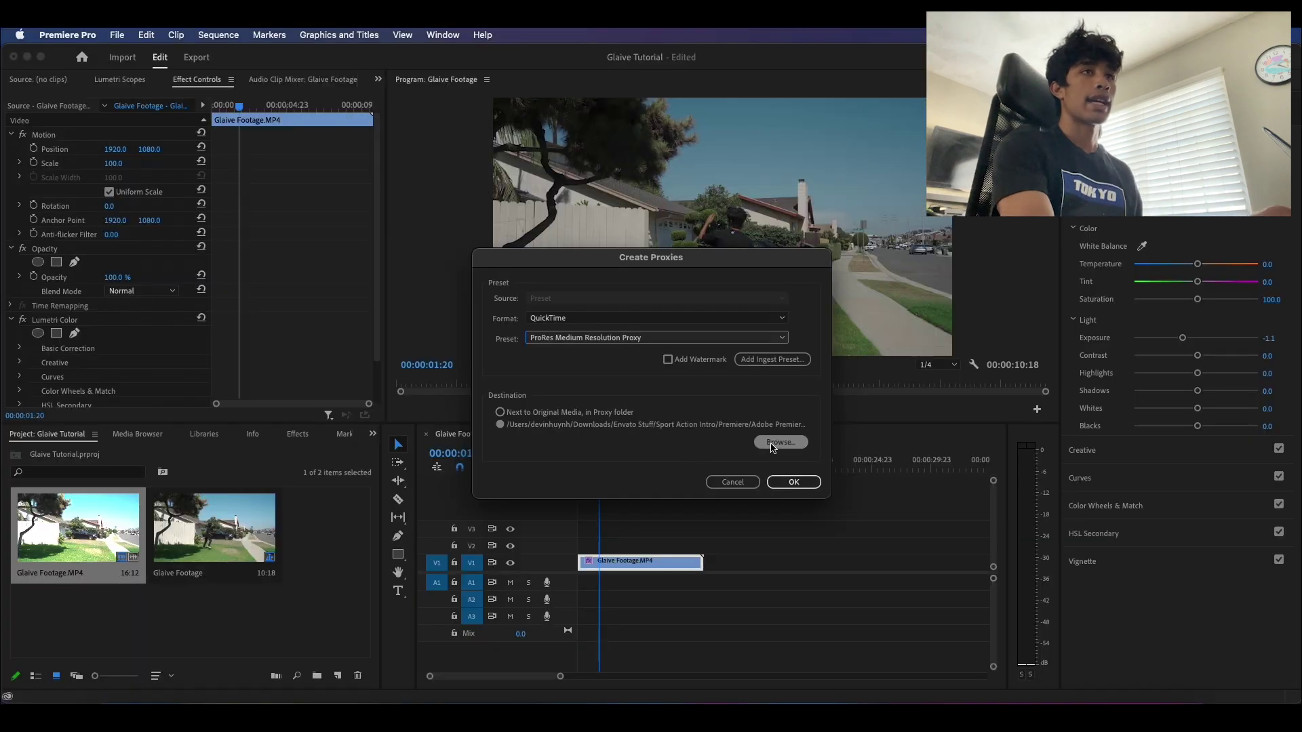
- Set "Proxy folder" as the proxy destination and start creating the proxy
{"action": "left_click", "coordinate": [887, 518]}
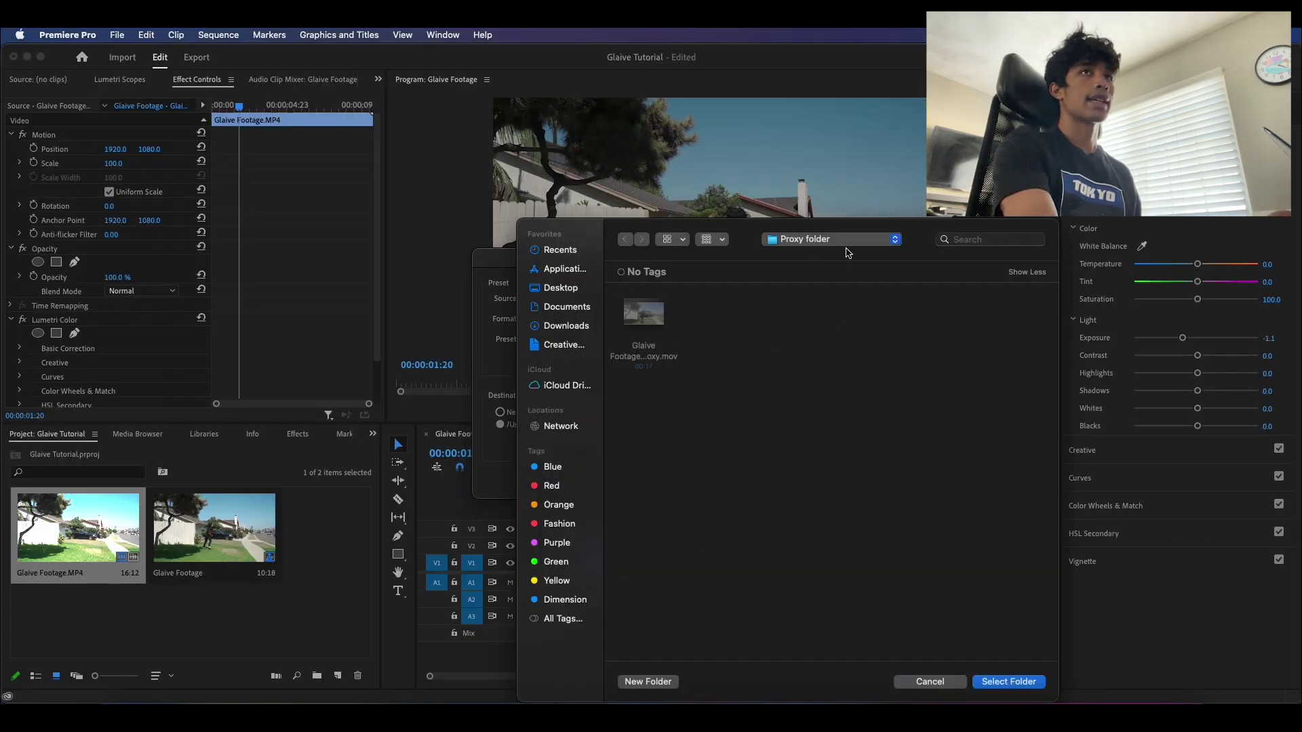
{"action": "left_click", "coordinate": [1009, 683]}
{"action": "left_click", "coordinate": [808, 482]}
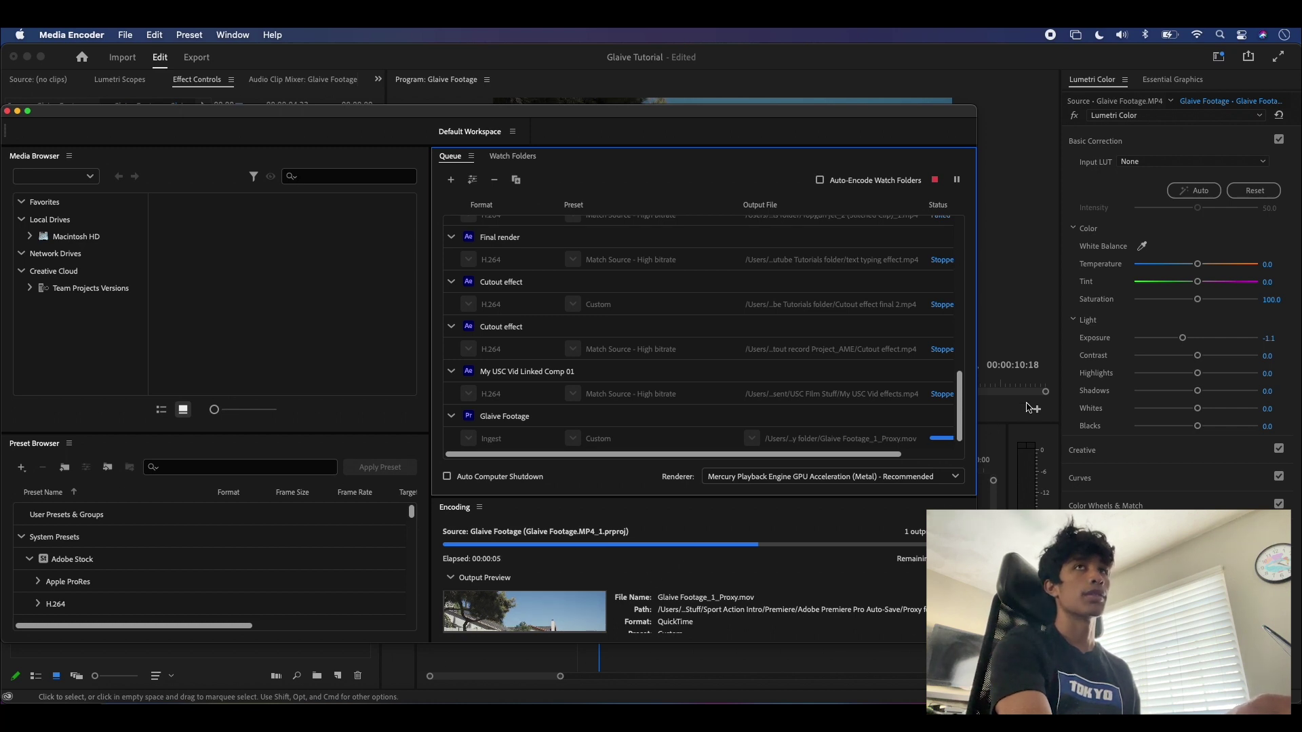
- Switch back to Premiere Pro, toggle proxy playback for the Program monitor, and review the monitor's available buttons
{"action": "left_click", "coordinate": [1037, 309]}
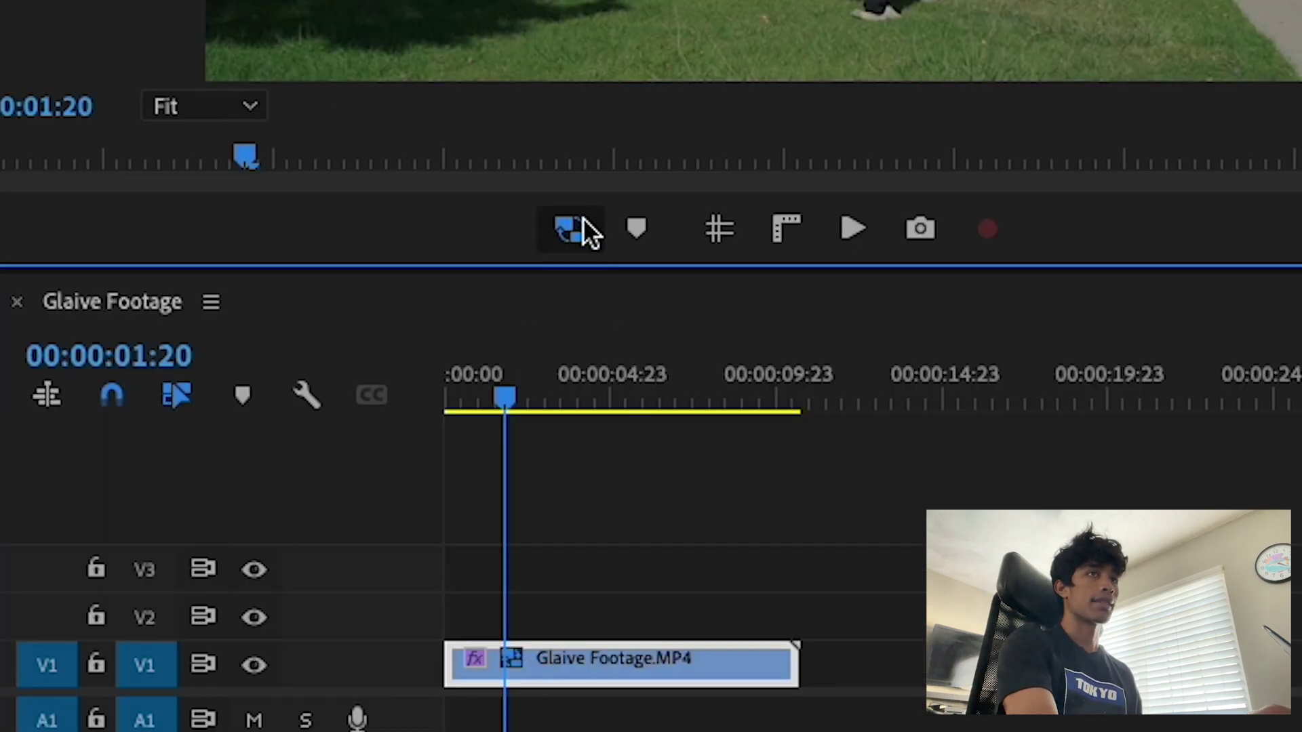
{"action": "left_click", "coordinate": [571, 234]}
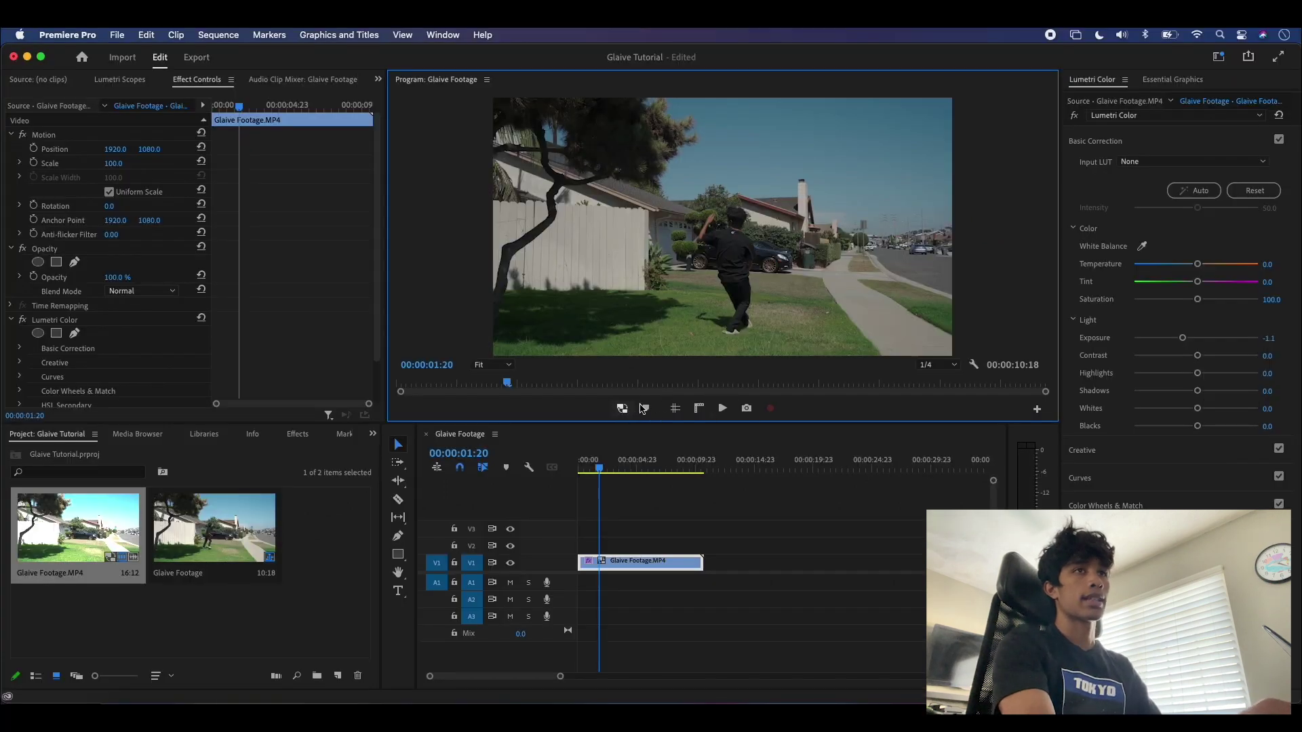
{"action": "left_click", "coordinate": [1037, 411]}
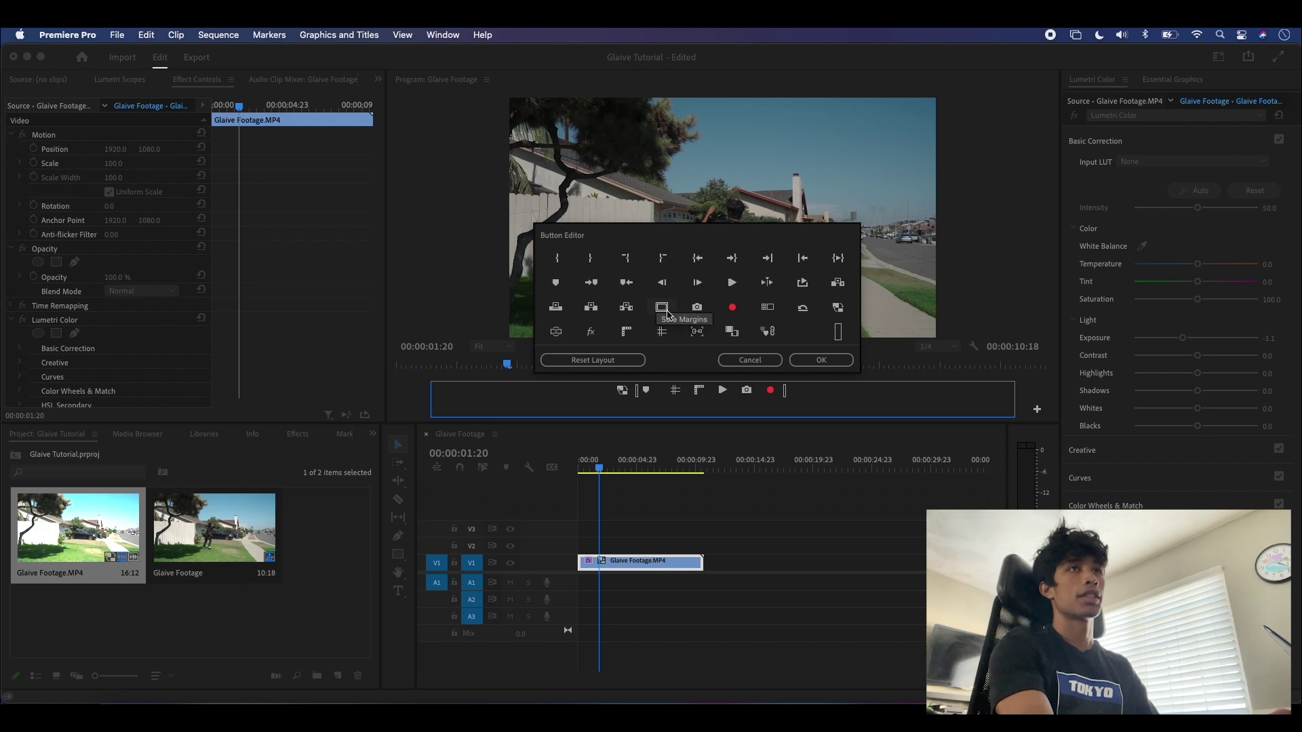
{"action": "left_click", "coordinate": [820, 360]}
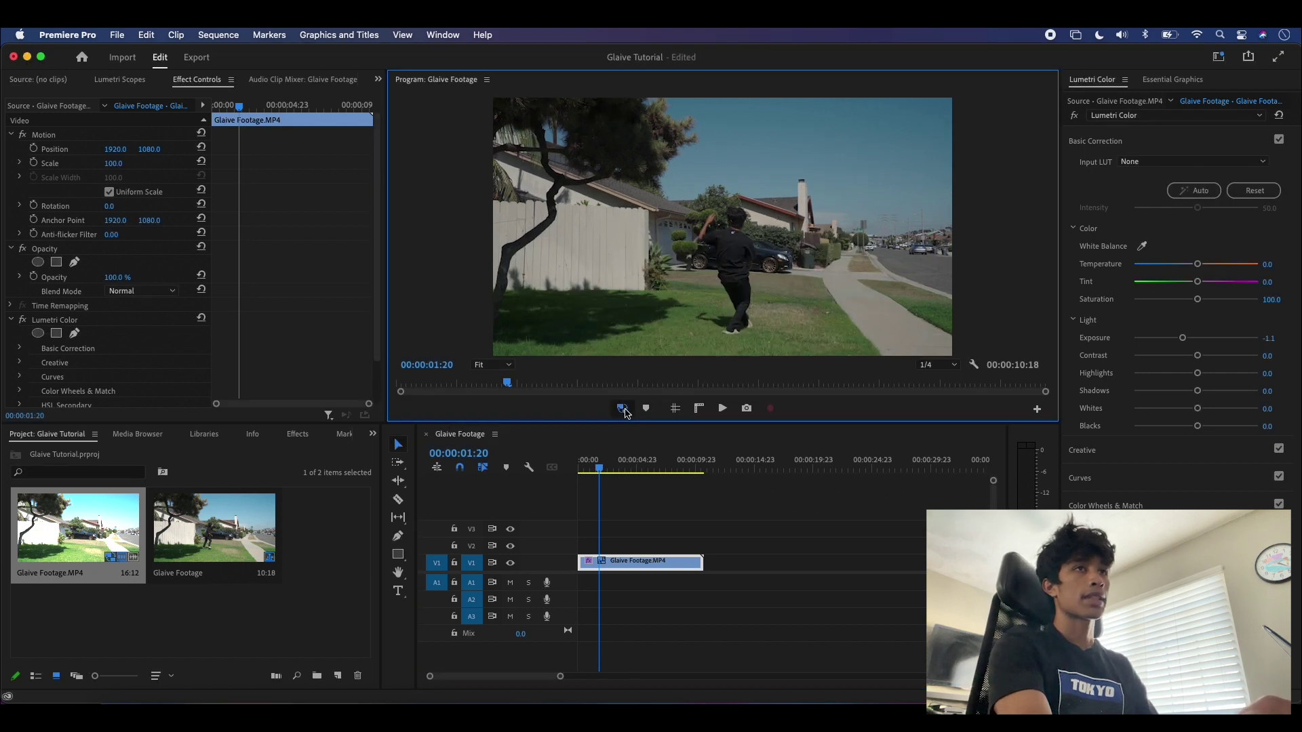
- Play and scrub through the sequence with proxies enabled to check the playback
{"action": "key", "text": "space"}
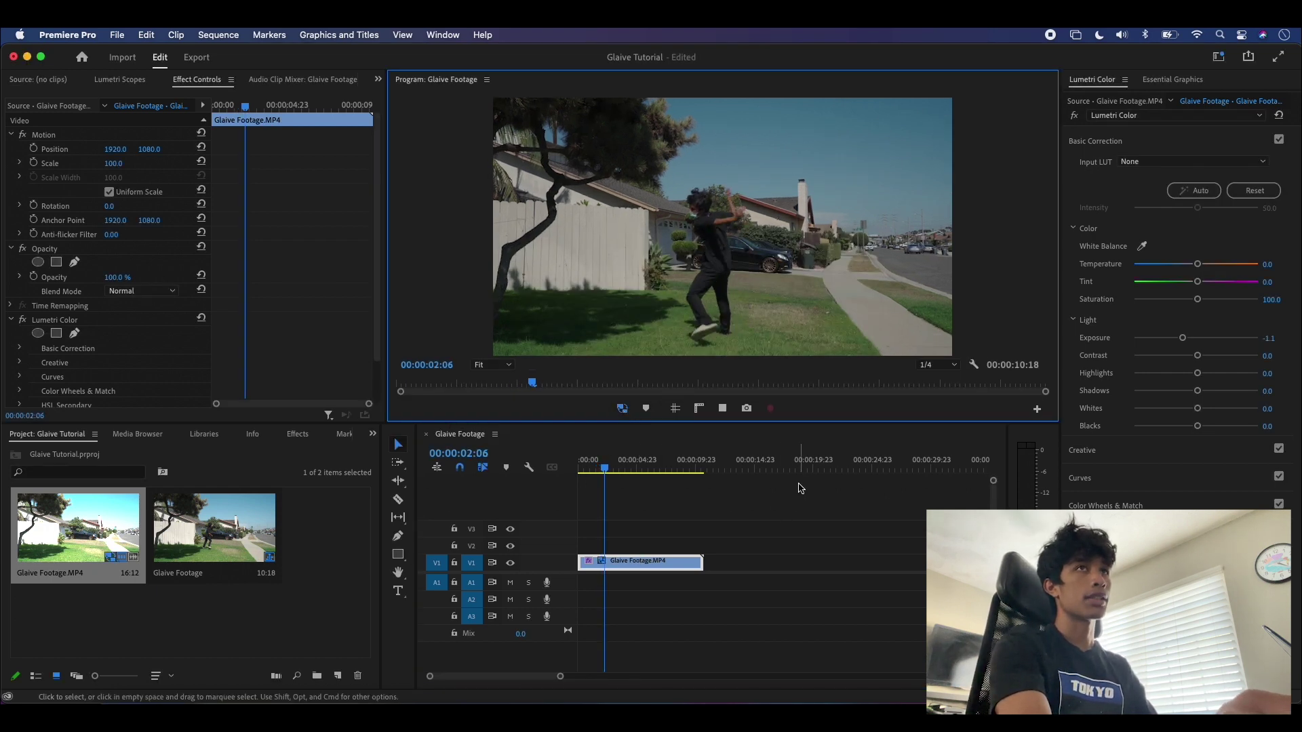
{"action": "key", "text": "space"}
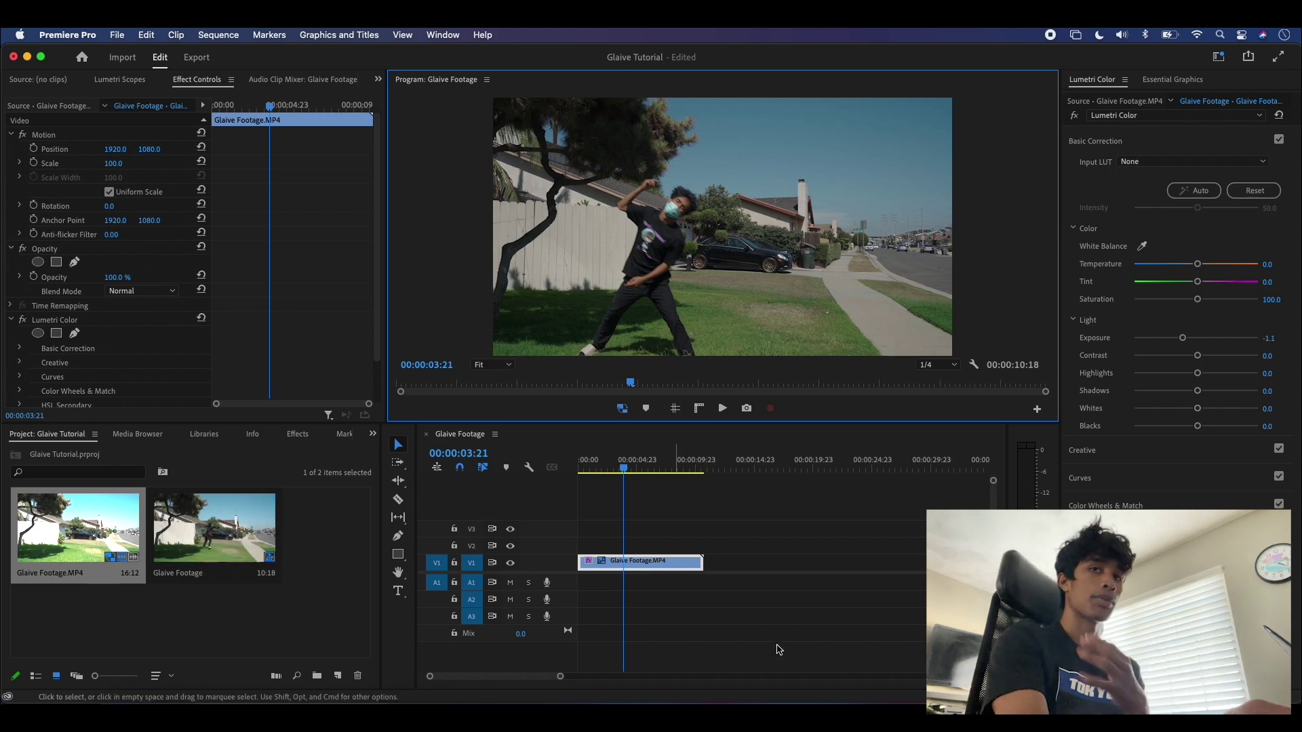
{"action": "left_click", "coordinate": [723, 633]}
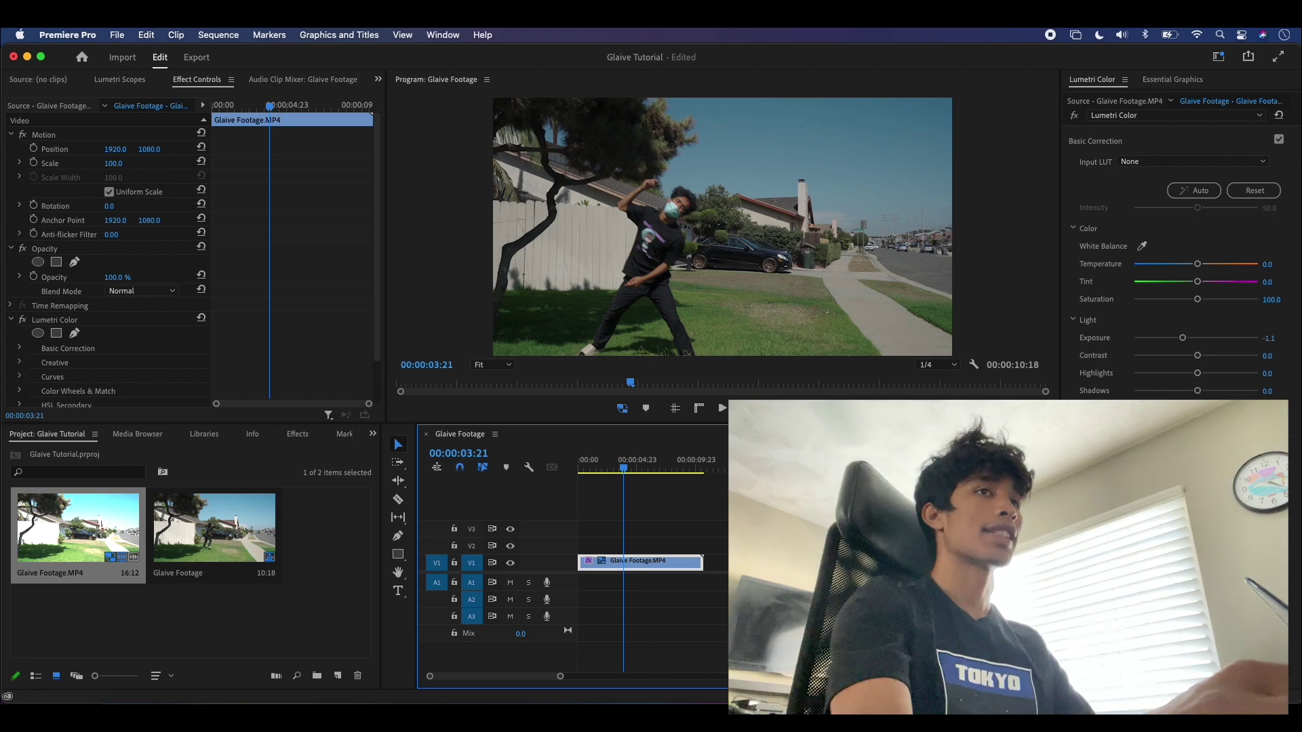
{"action": "key", "text": "Home"}
{"action": "key", "text": "space"}
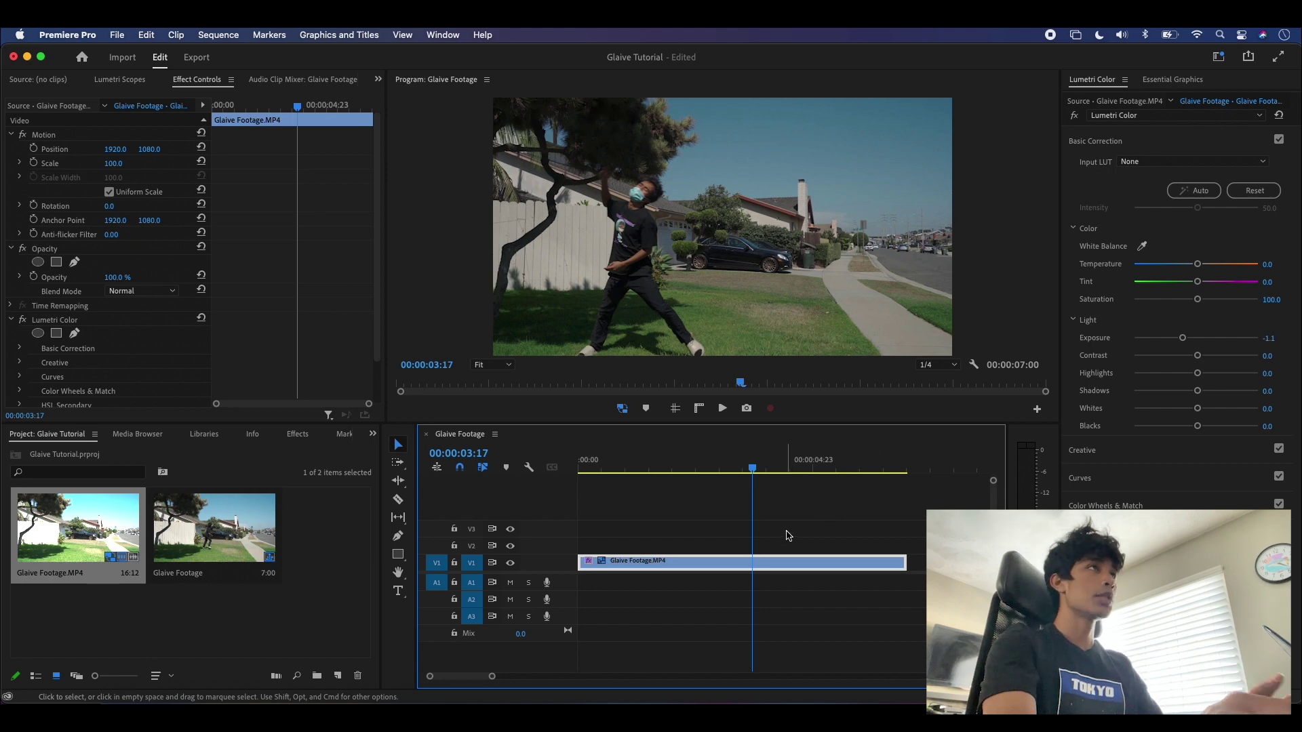
{"action": "left_click_drag", "start_coordinate": [751, 477], "coordinate": [730, 475]}
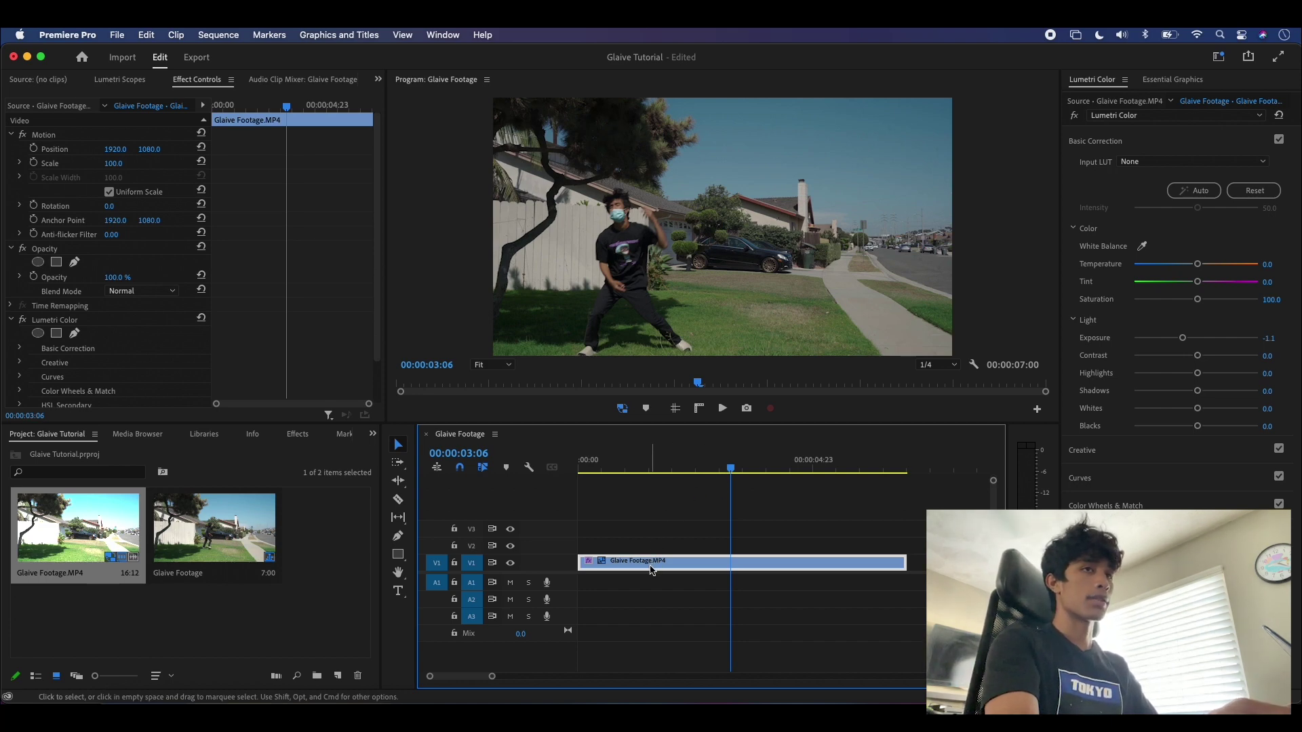
- Duplicate the footage clip onto tracks V2 and V3, and add a frame hold to the V3 copy at 00:00:01:15
{"action": "left_click_drag", "start_coordinate": [652, 567], "coordinate": [668, 528]}
{"action": "left_click_drag", "start_coordinate": [732, 469], "coordinate": [656, 460]}
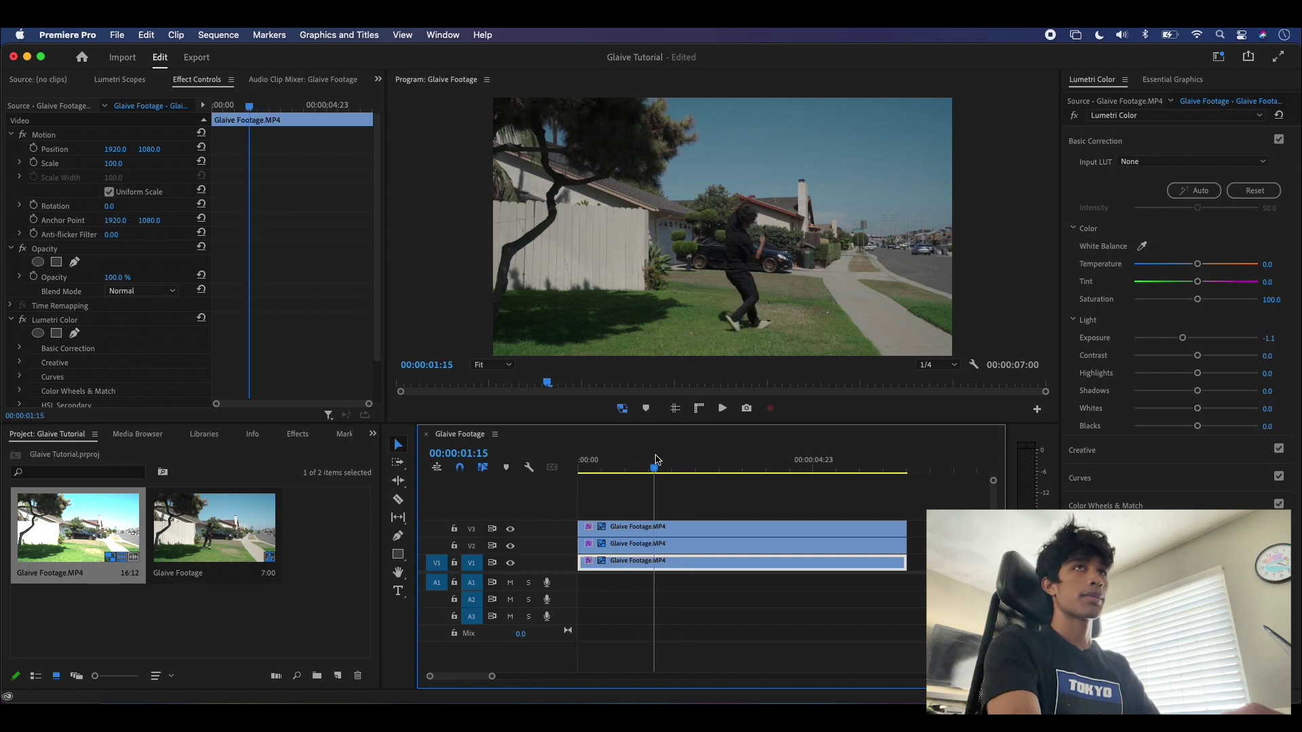
{"action": "left_click", "coordinate": [670, 527]}
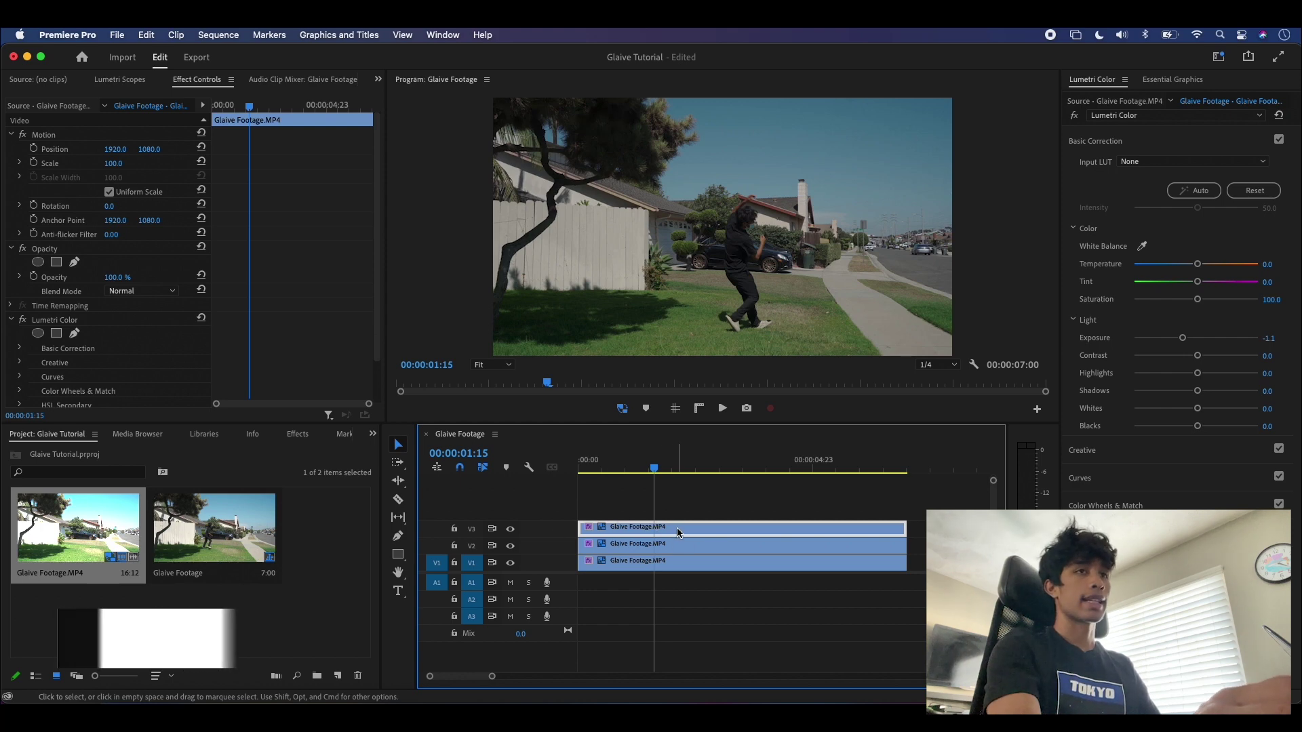
{"action": "right_click", "coordinate": [678, 532]}
{"action": "scroll", "coordinate": [719, 672], "scroll_direction": "down", "scroll_amount": 10}
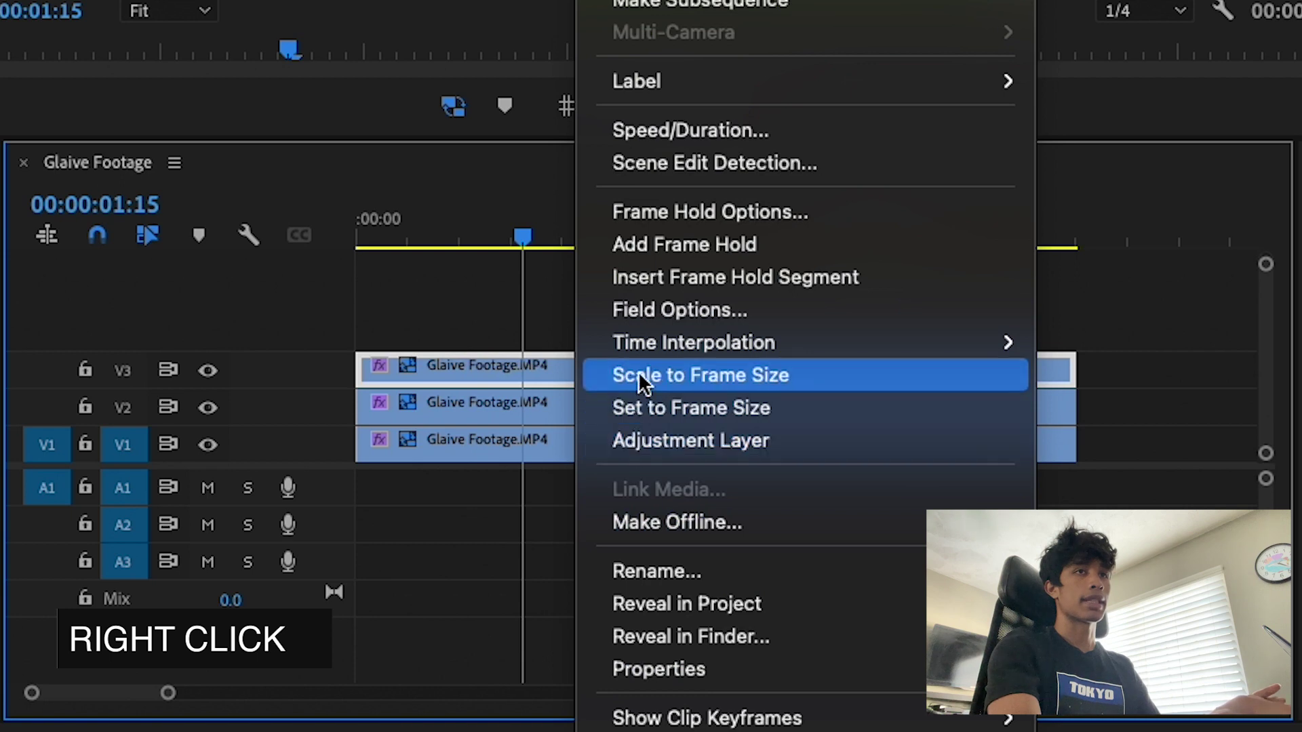
{"action": "left_click", "coordinate": [591, 251]}
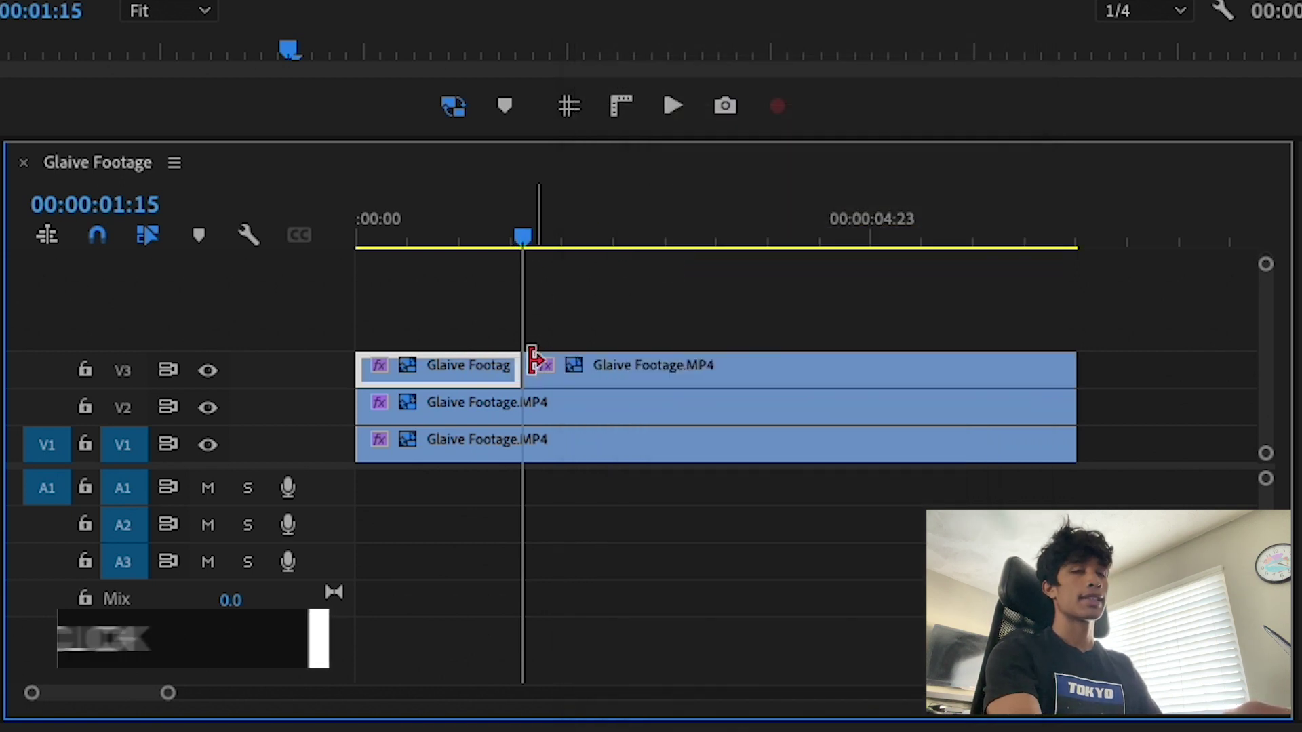
- Move the frozen segment from V3 to V4 at the sequence start and trim its end to 00:00:01:15
{"action": "left_click_drag", "start_coordinate": [522, 238], "coordinate": [468, 252]}
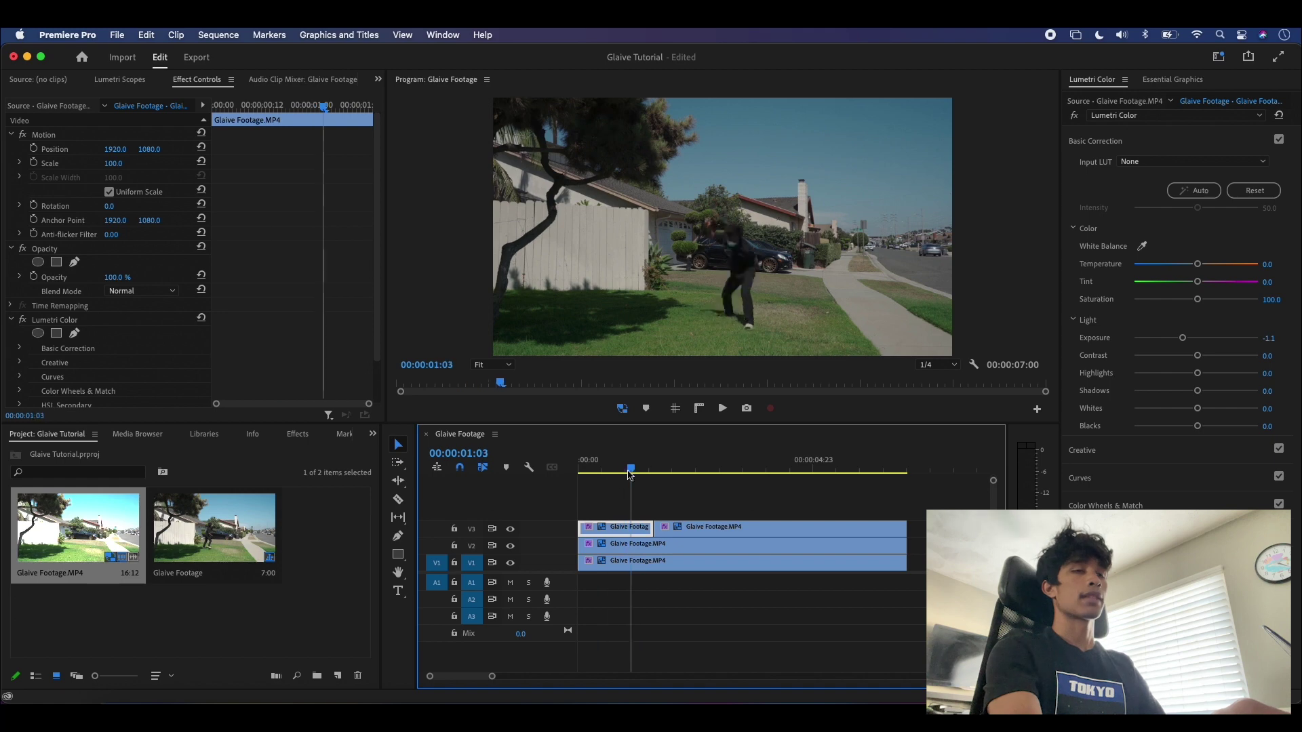
{"action": "left_click_drag", "start_coordinate": [629, 475], "coordinate": [868, 455]}
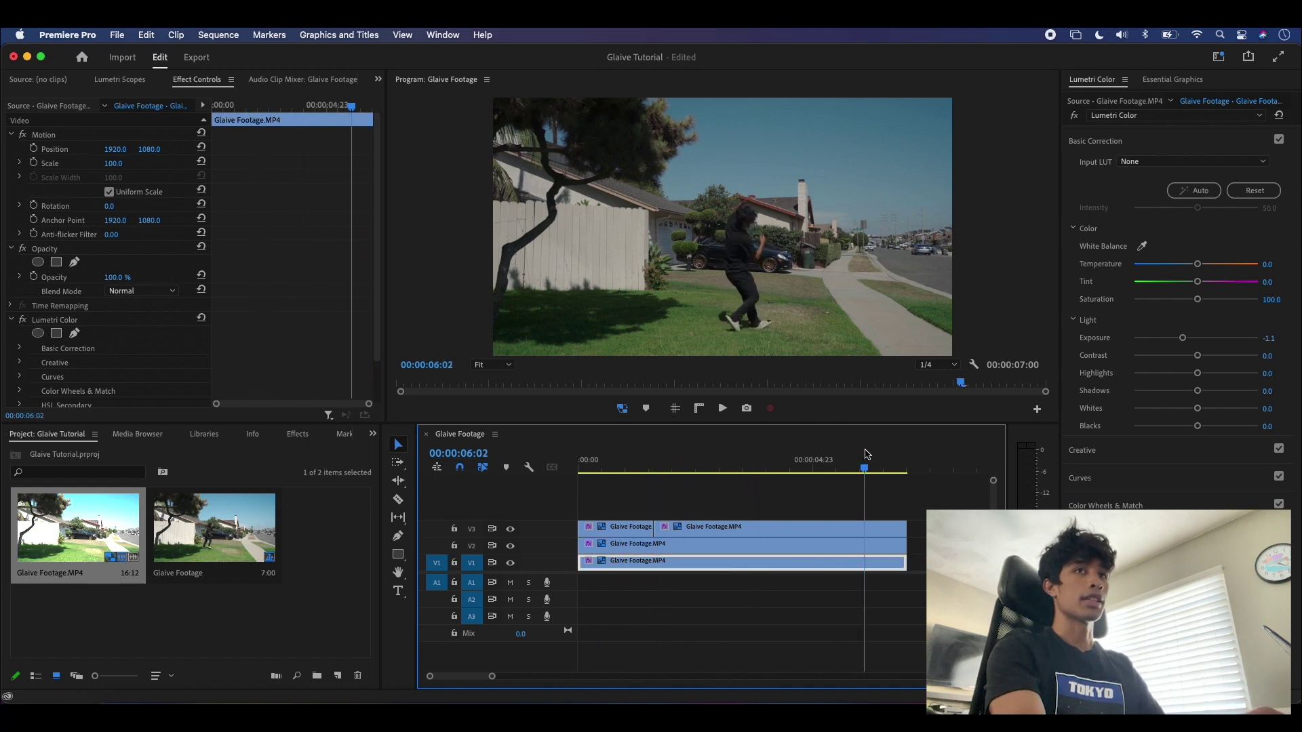
{"action": "left_click", "coordinate": [869, 527]}
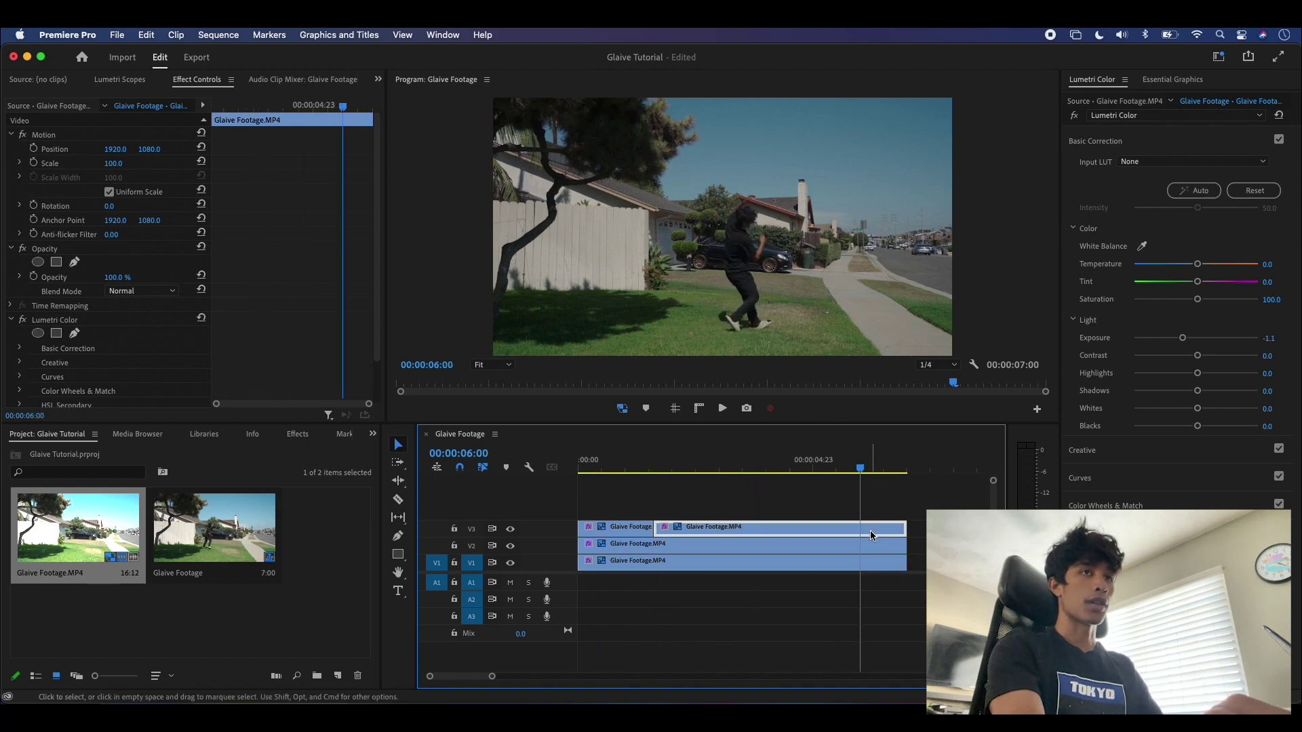
{"action": "left_click_drag", "start_coordinate": [872, 533], "coordinate": [767, 513]}
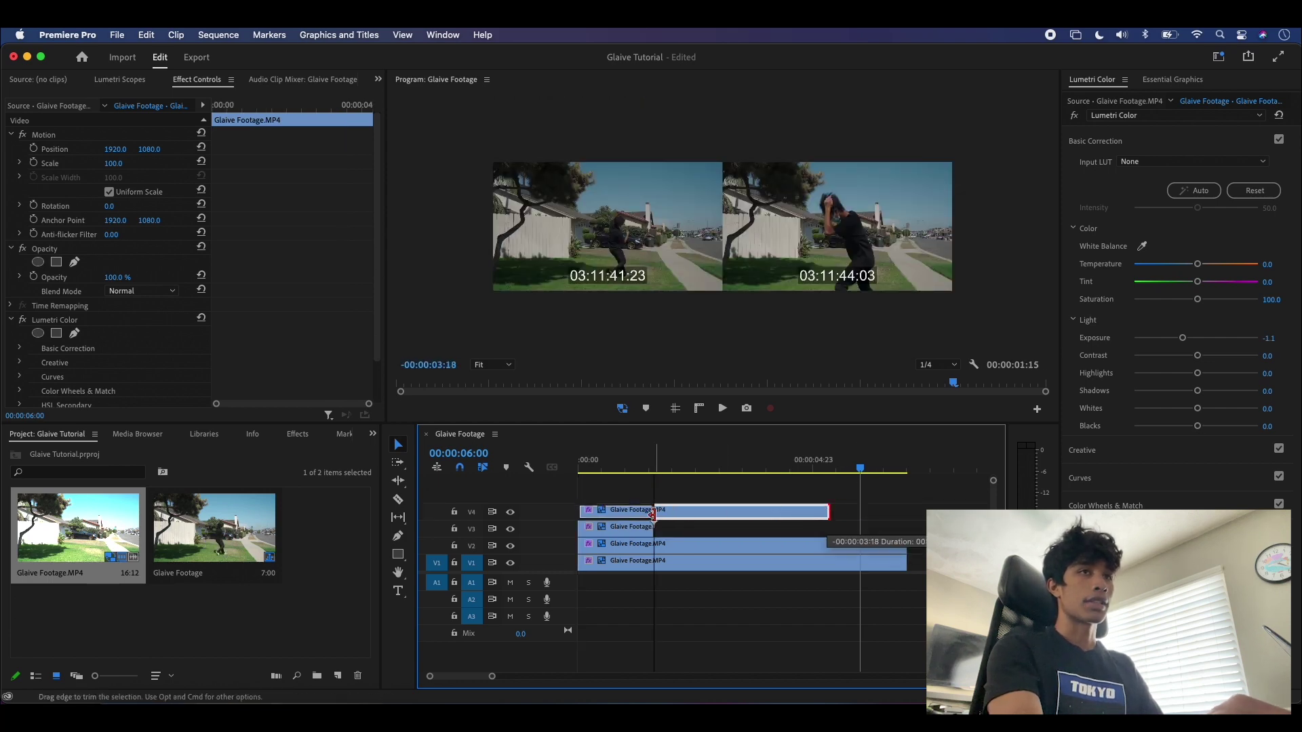
{"action": "left_click_drag", "start_coordinate": [653, 514], "coordinate": [653, 515]}
- Delete the leftover moving segment on V3 and play the sequence from the start
{"action": "left_click_drag", "start_coordinate": [860, 466], "coordinate": [725, 465]}
{"action": "left_click", "coordinate": [610, 531]}
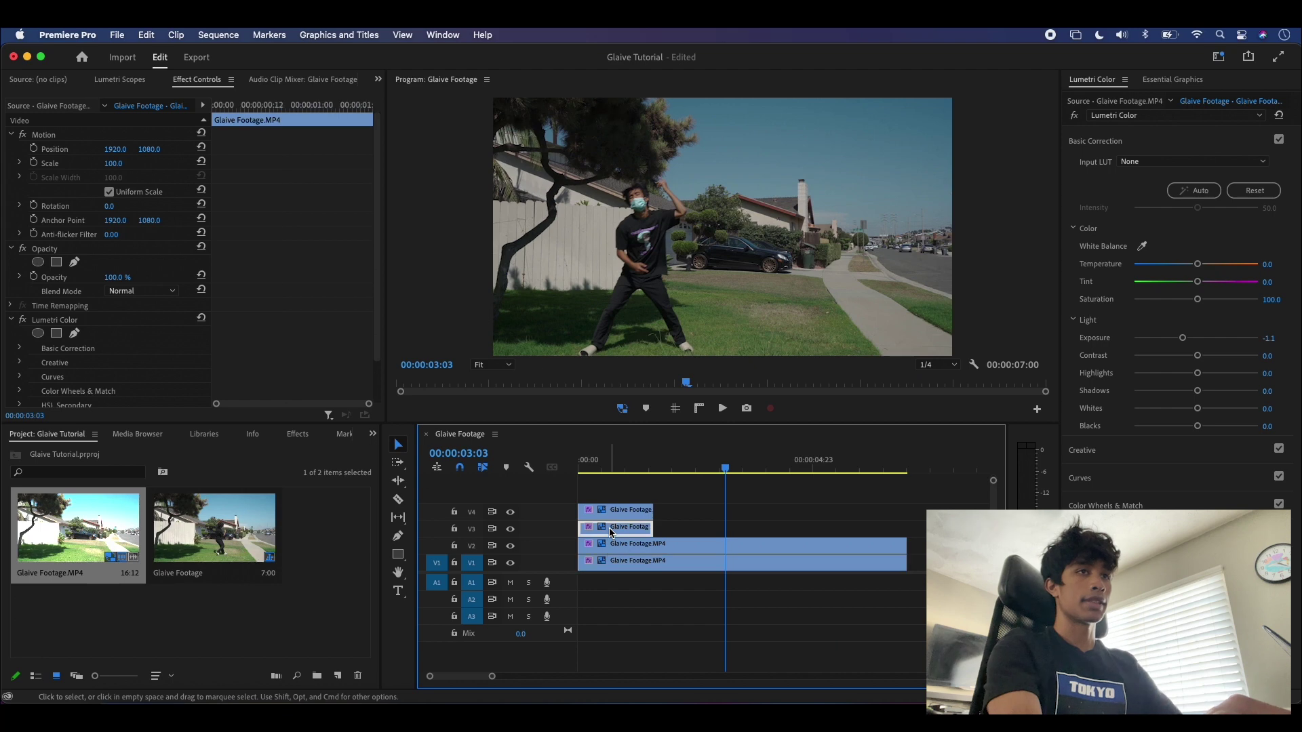
{"action": "key", "text": "Delete"}
{"action": "key", "text": "Home"}
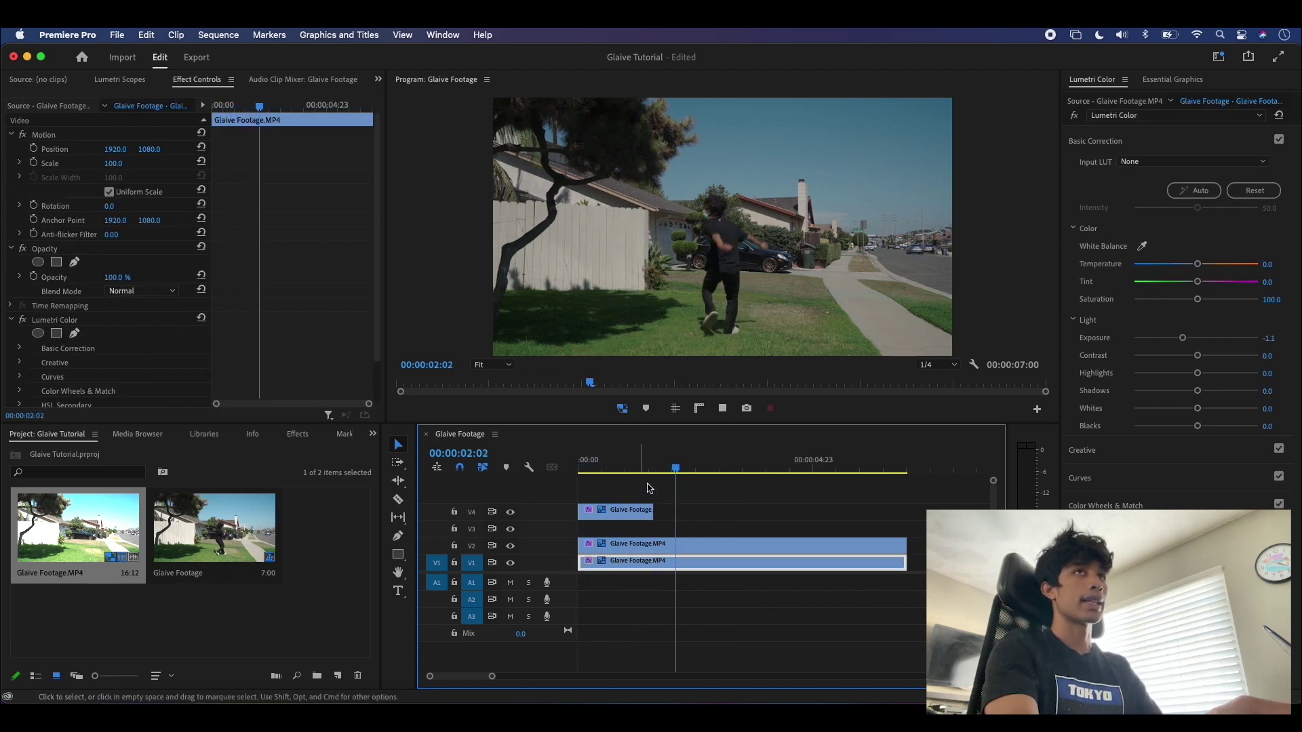
{"action": "key", "text": "space"}
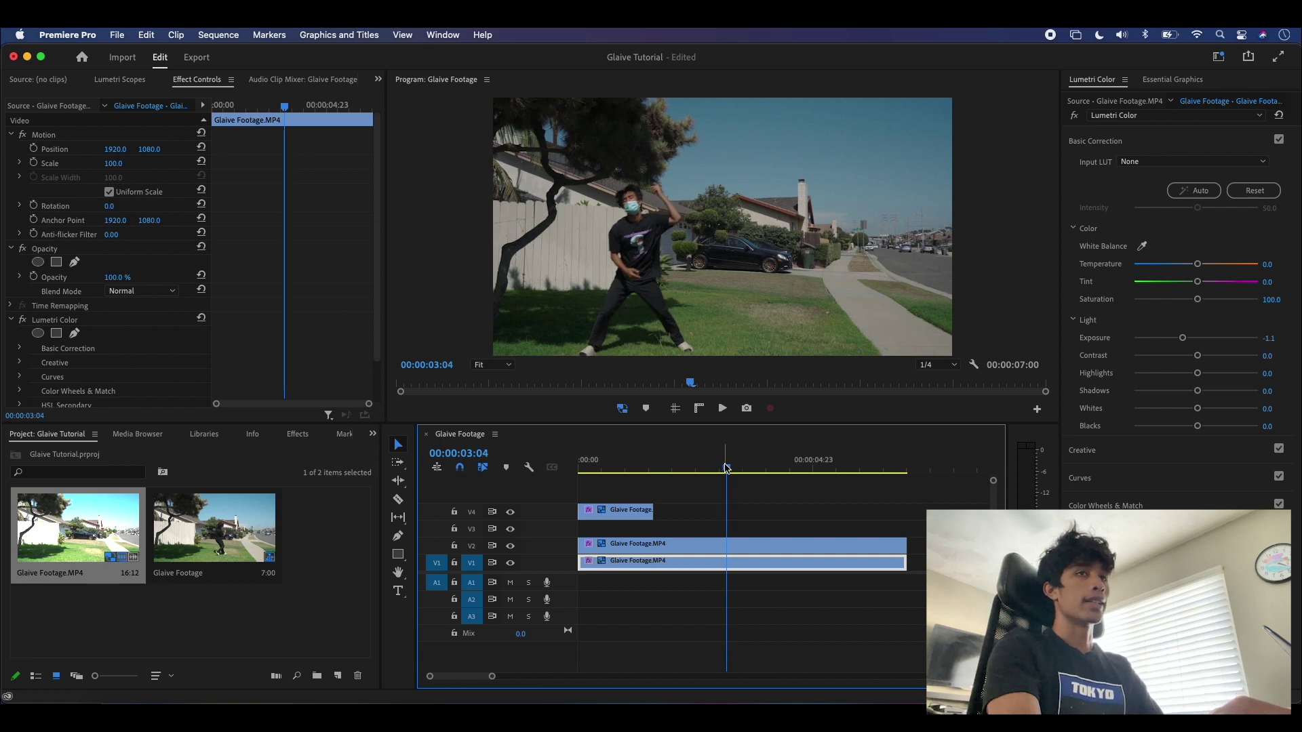
- Add a frame hold to the V2 footage clip at 00:00:03:19
{"action": "left_click_drag", "start_coordinate": [726, 468], "coordinate": [757, 419]}
{"action": "left_click", "coordinate": [769, 544]}
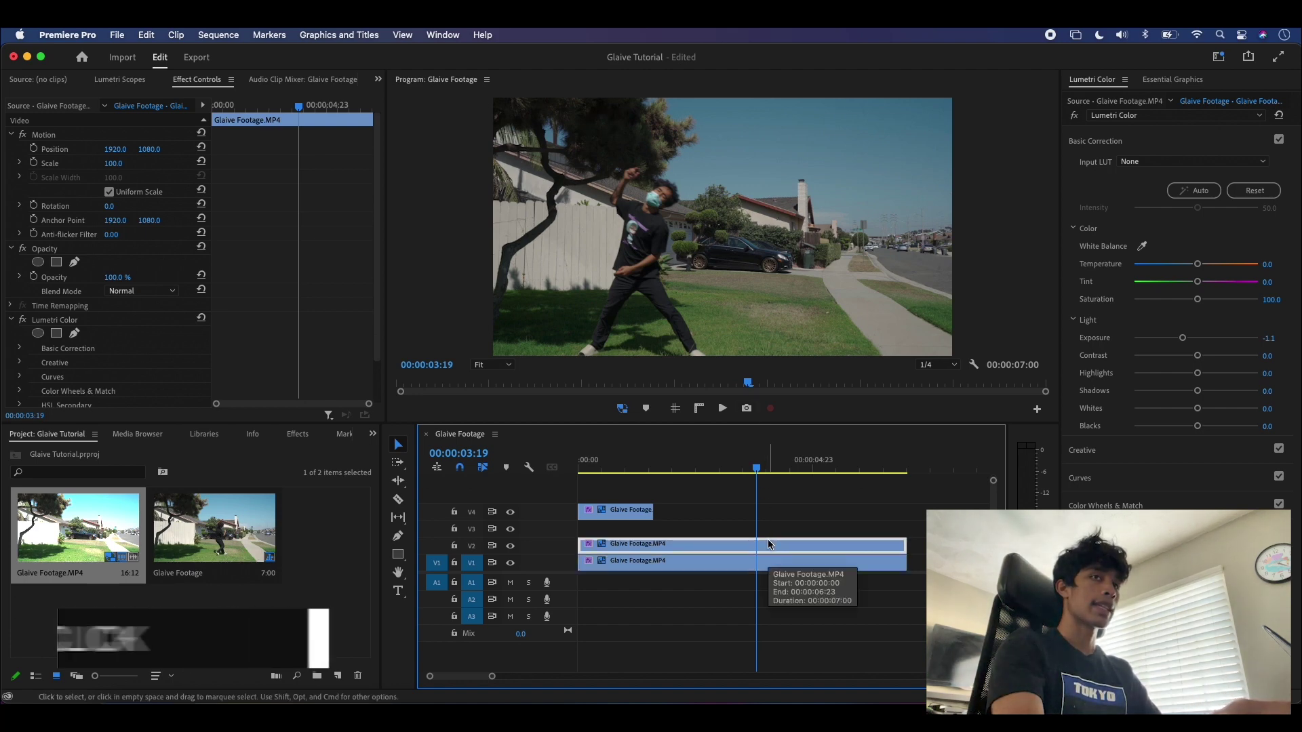
{"action": "right_click", "coordinate": [769, 544]}
{"action": "mouse_move", "coordinate": [854, 692]}
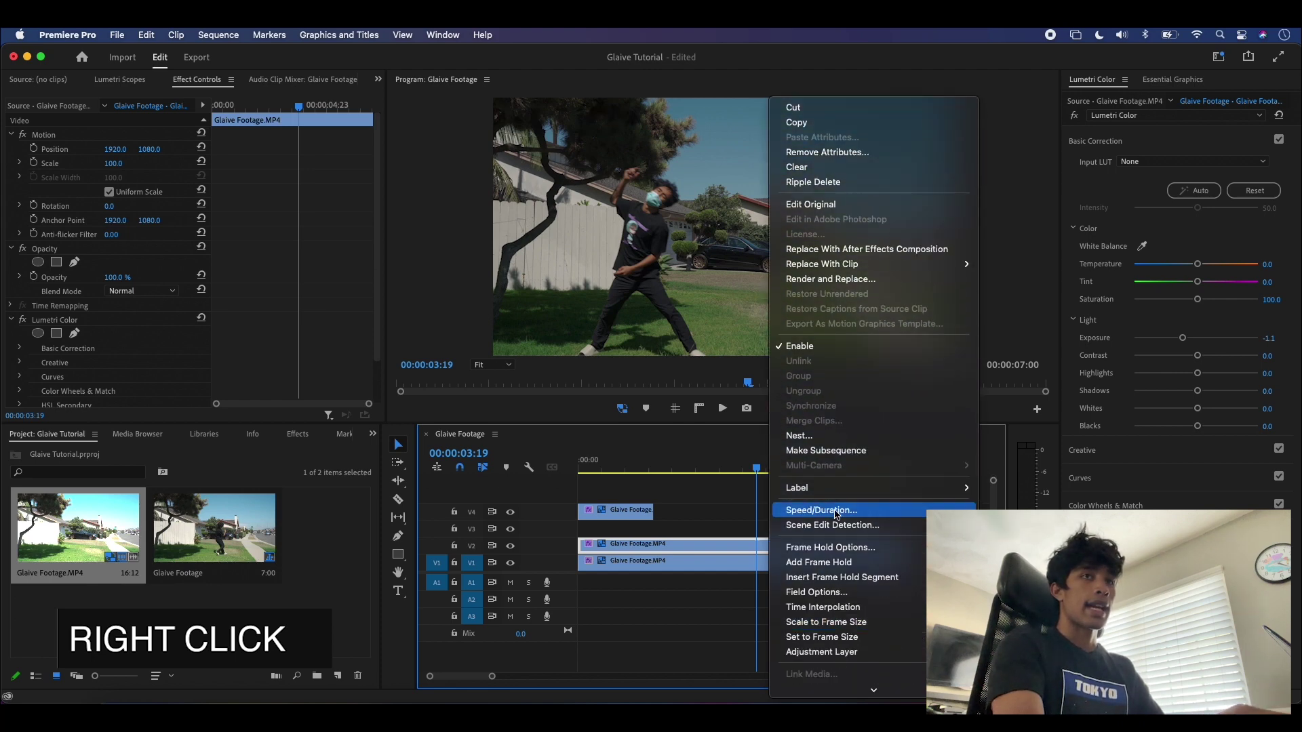
{"action": "left_click", "coordinate": [836, 564]}
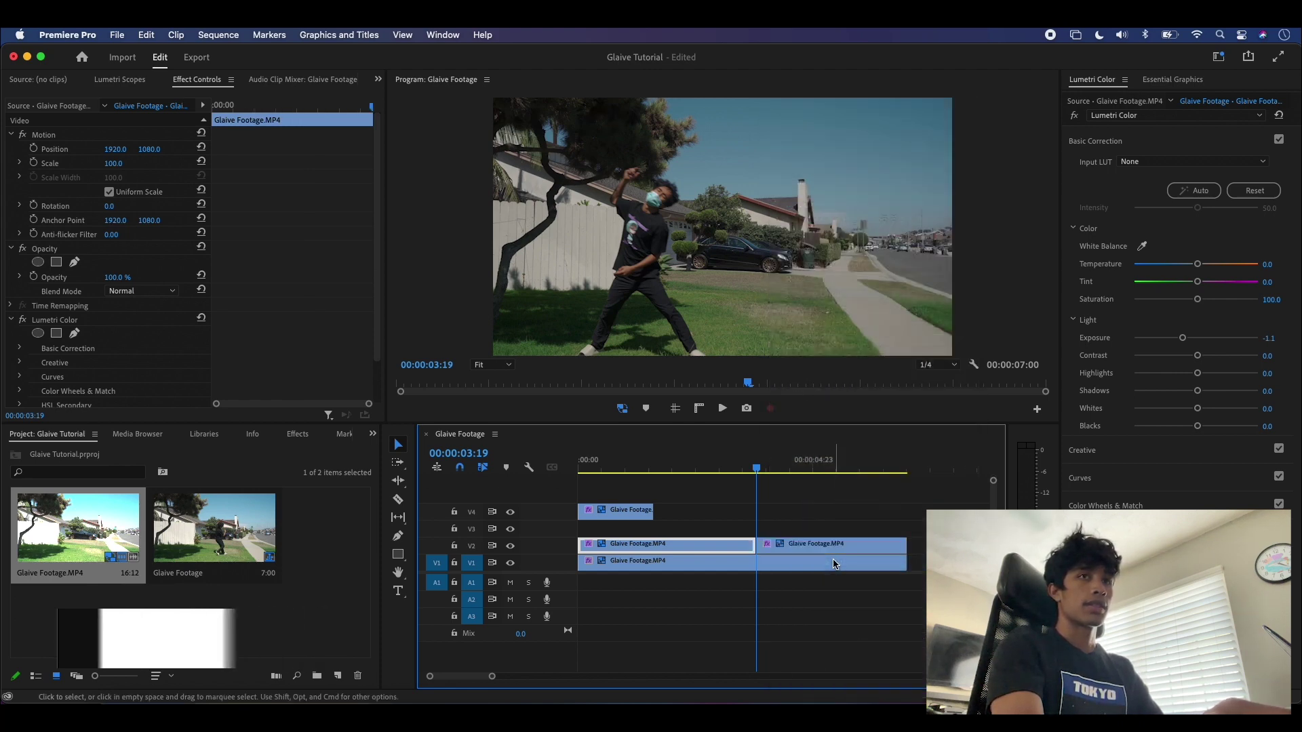
- Move the frozen segment from V2 up to V3 so that it ends at 00:00:03:19
{"action": "left_click_drag", "start_coordinate": [754, 465], "coordinate": [795, 456]}
{"action": "left_click_drag", "start_coordinate": [828, 552], "coordinate": [685, 536]}
{"action": "mouse_move", "coordinate": [800, 479]}
{"action": "left_mouse_down"}
{"action": "mouse_move", "coordinate": [744, 486]}
{"action": "mouse_move", "coordinate": [778, 483]}
{"action": "left_mouse_up"}
- Delete the leftover moving segment on V2 and extend the frozen V3 clip's start to the sequence start
{"action": "left_click", "coordinate": [702, 546]}
{"action": "key", "text": "Delete"}
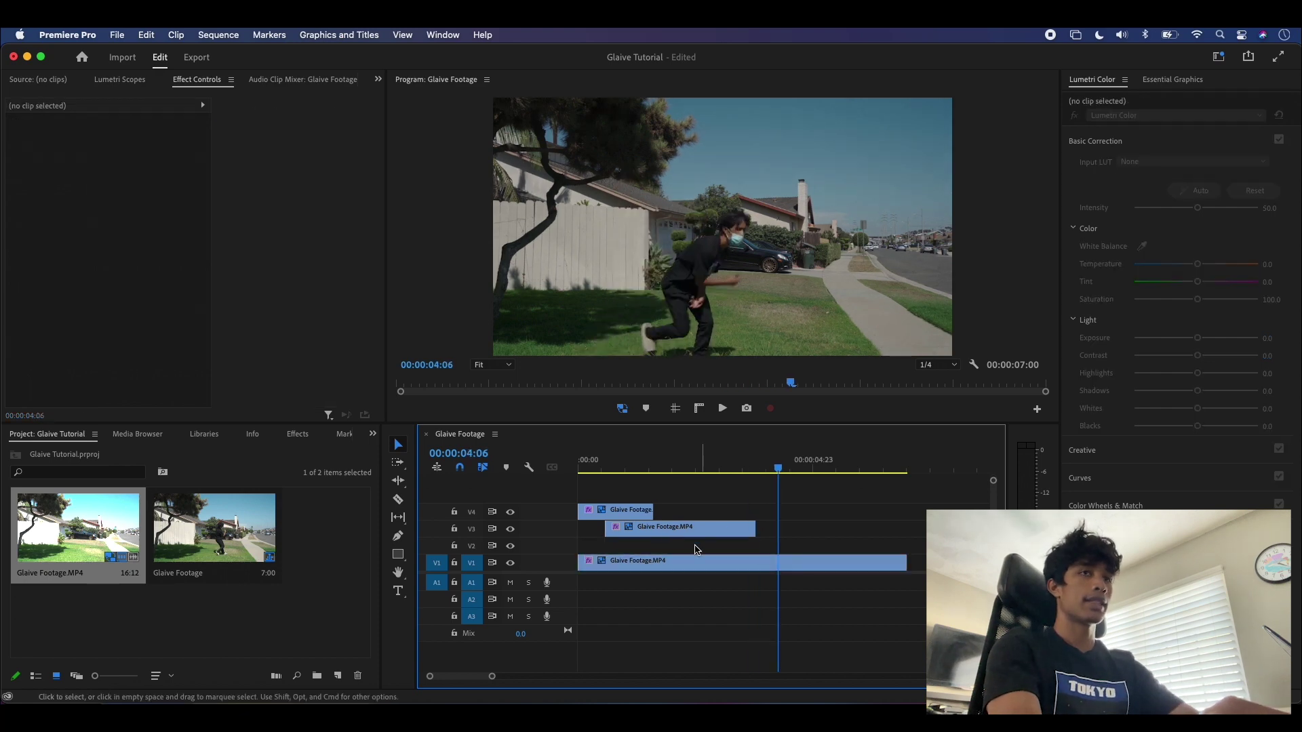
{"action": "left_click_drag", "start_coordinate": [606, 529], "coordinate": [579, 530]}
- Add a pen-drawn opacity mask to the frozen V4 clip and trace it from the raised arm down the subject's body
{"action": "left_click_drag", "start_coordinate": [806, 465], "coordinate": [597, 487]}
{"action": "left_click", "coordinate": [619, 520]}
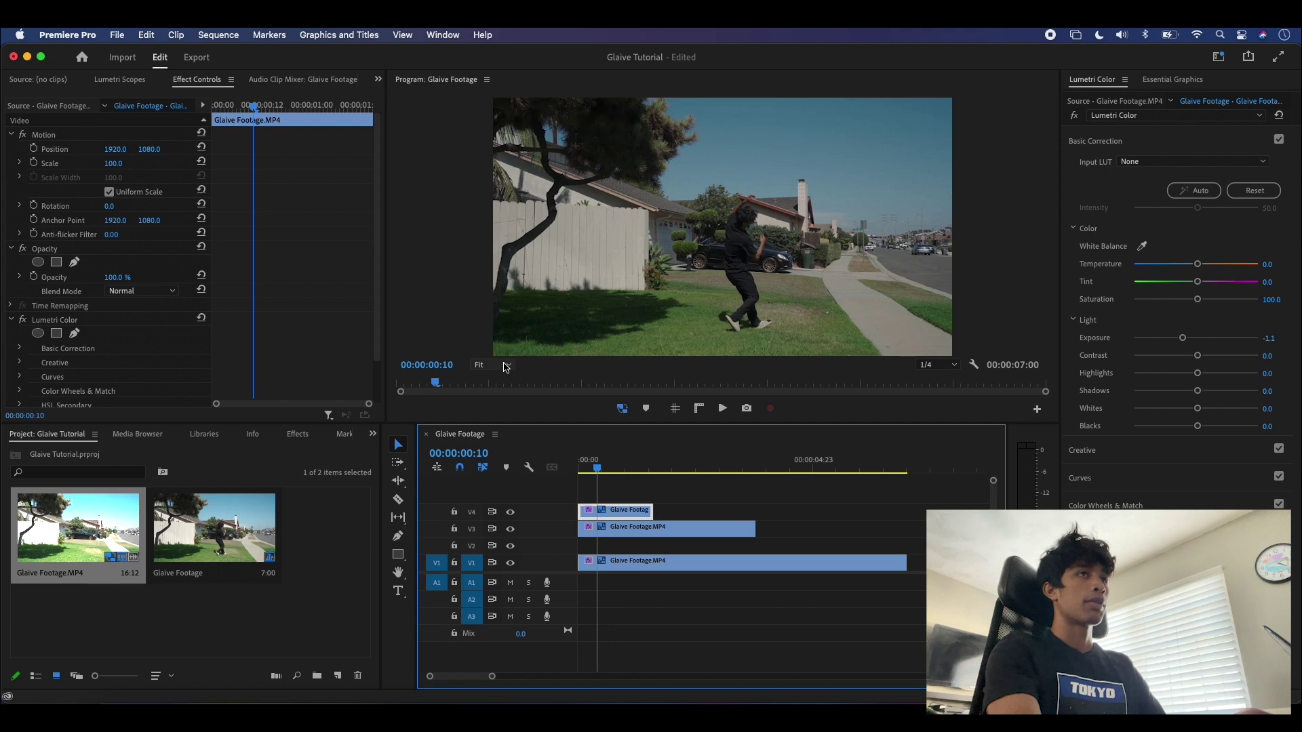
{"action": "left_click", "coordinate": [508, 365]}
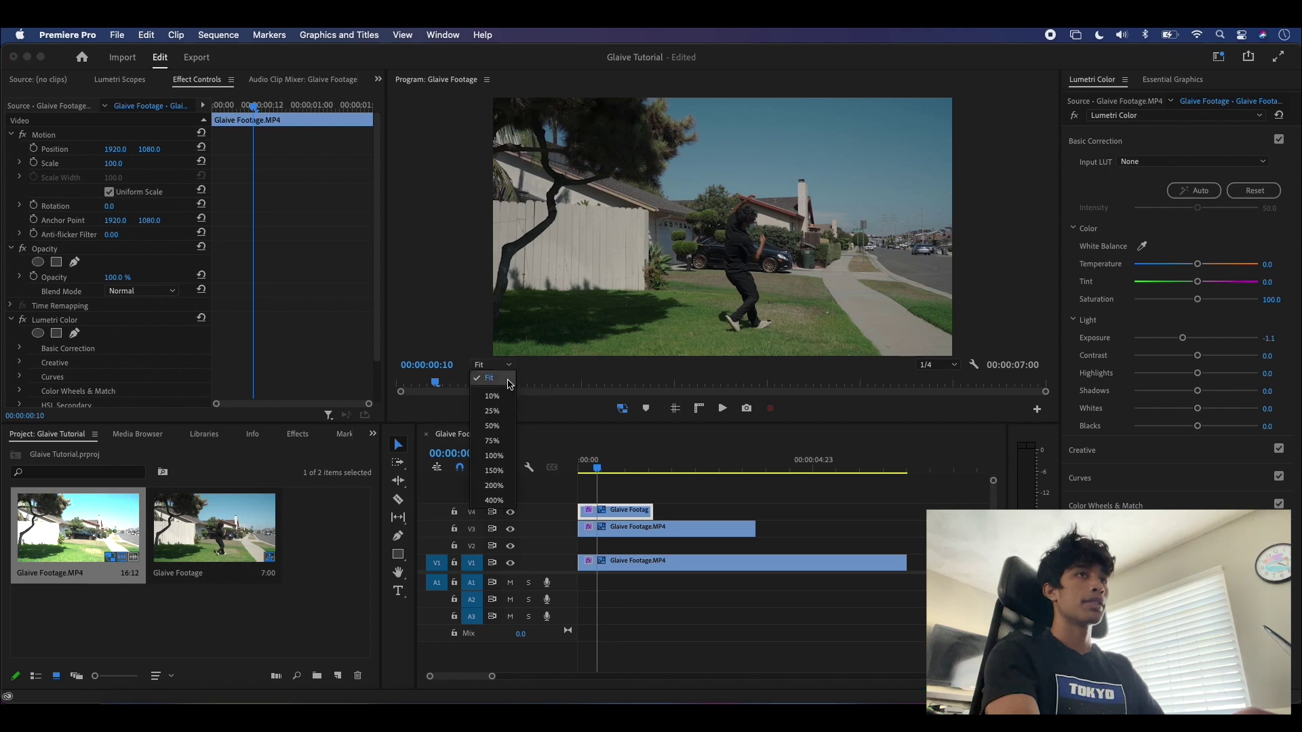
{"action": "left_click", "coordinate": [506, 457]}
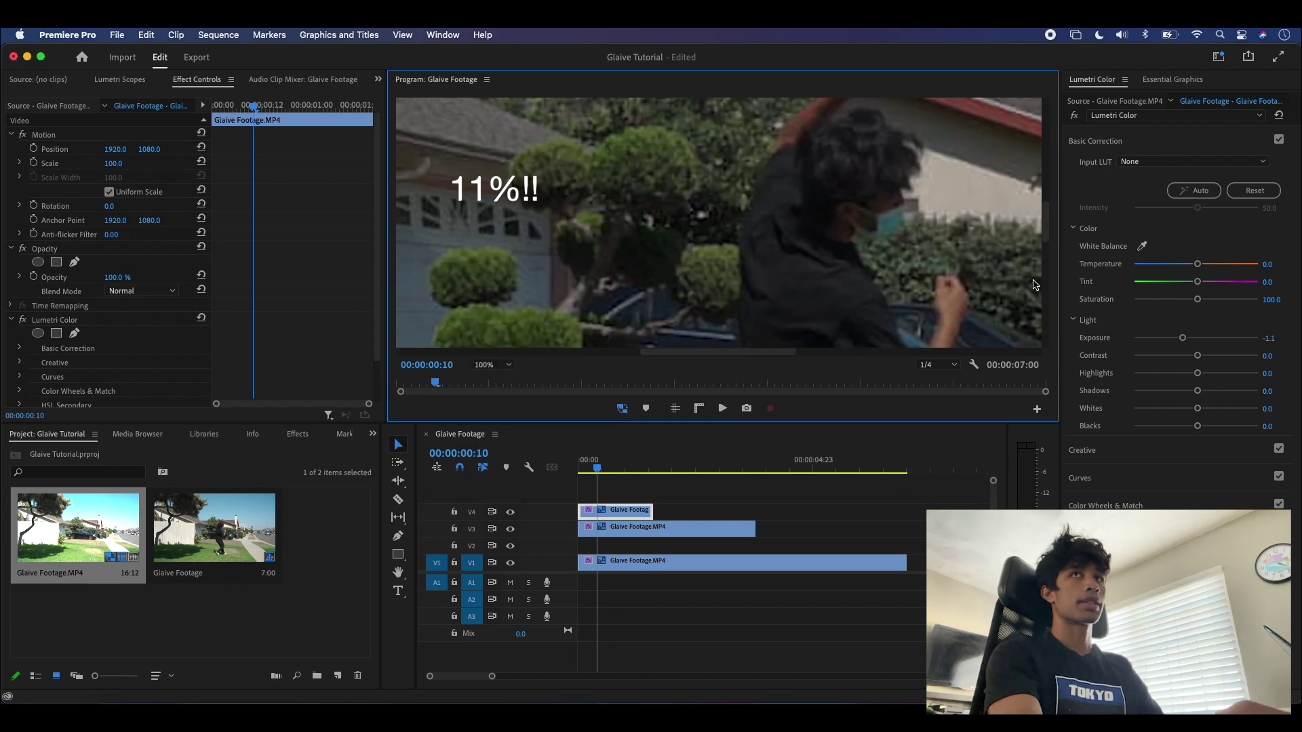
{"action": "left_click_drag", "start_coordinate": [1046, 239], "coordinate": [1041, 225]}
{"action": "left_click_drag", "start_coordinate": [765, 352], "coordinate": [806, 352]}
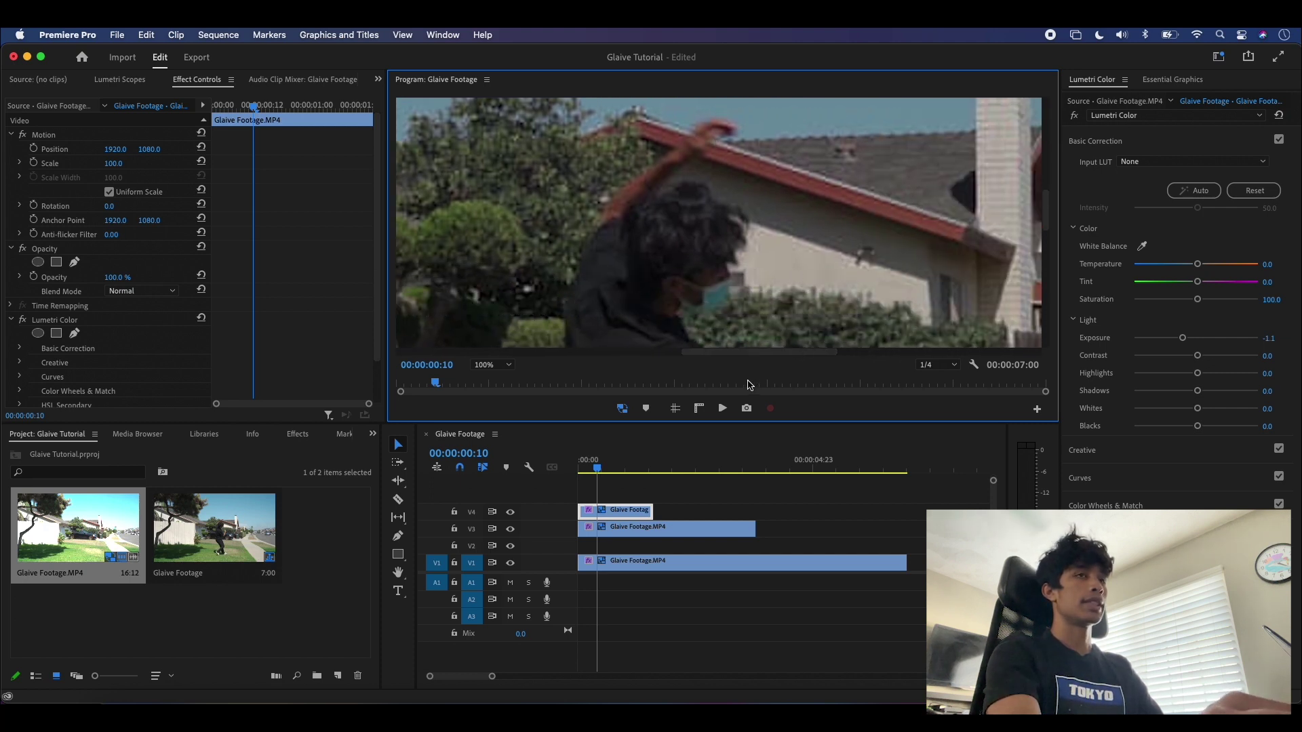
{"action": "left_click", "coordinate": [75, 264]}
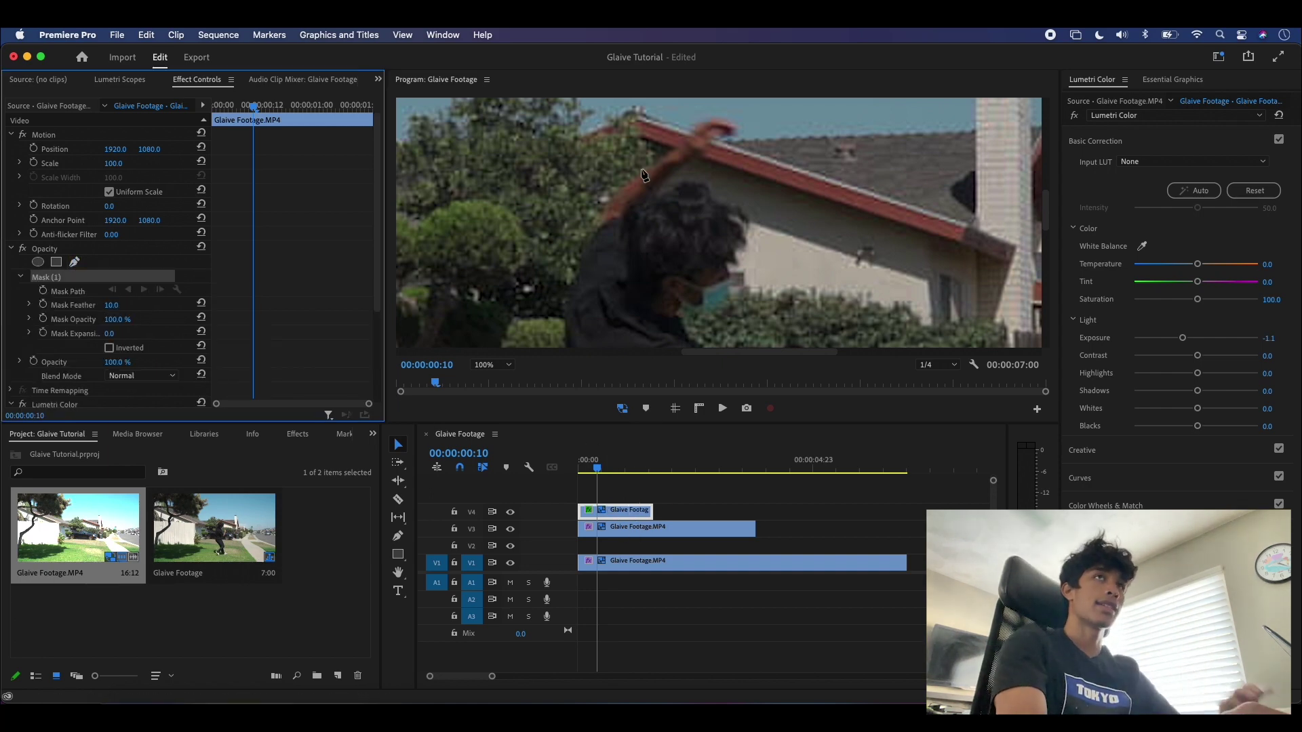
{"action": "left_click", "coordinate": [736, 126]}
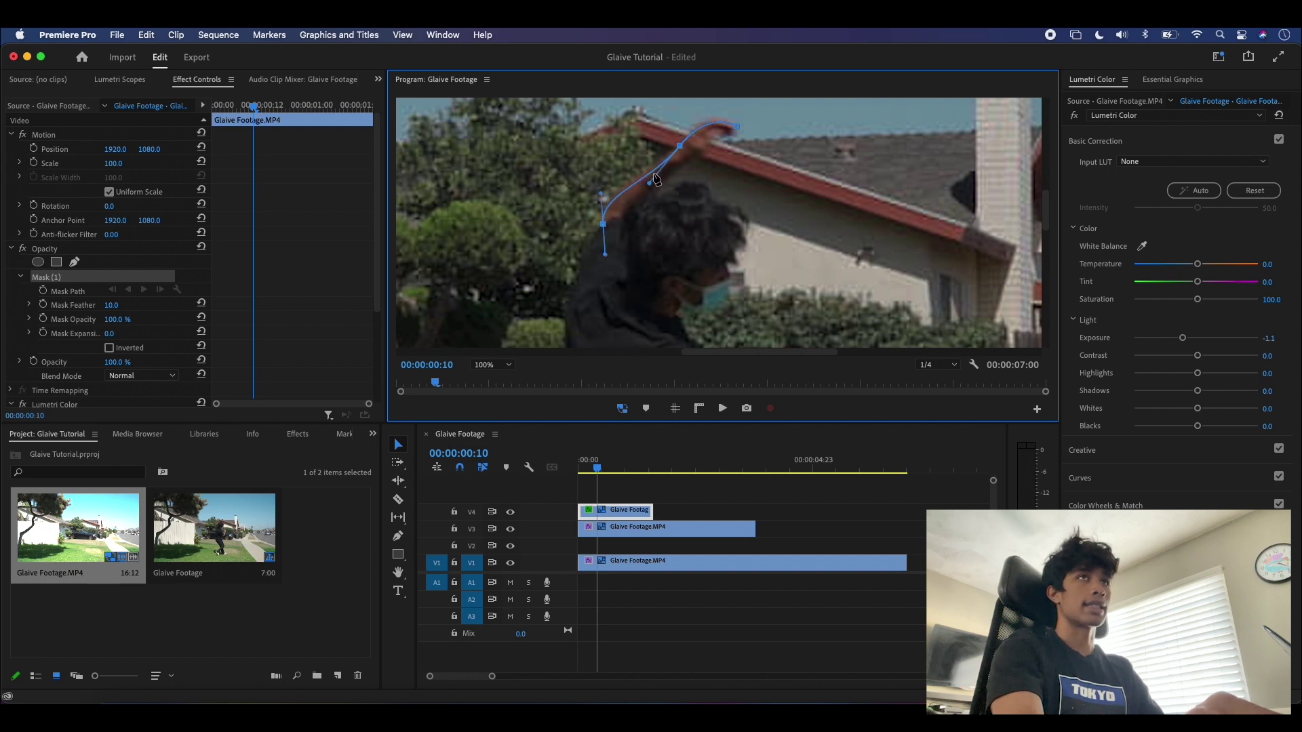
{"action": "left_click", "coordinate": [735, 127]}
{"action": "key", "text": "super+z"}
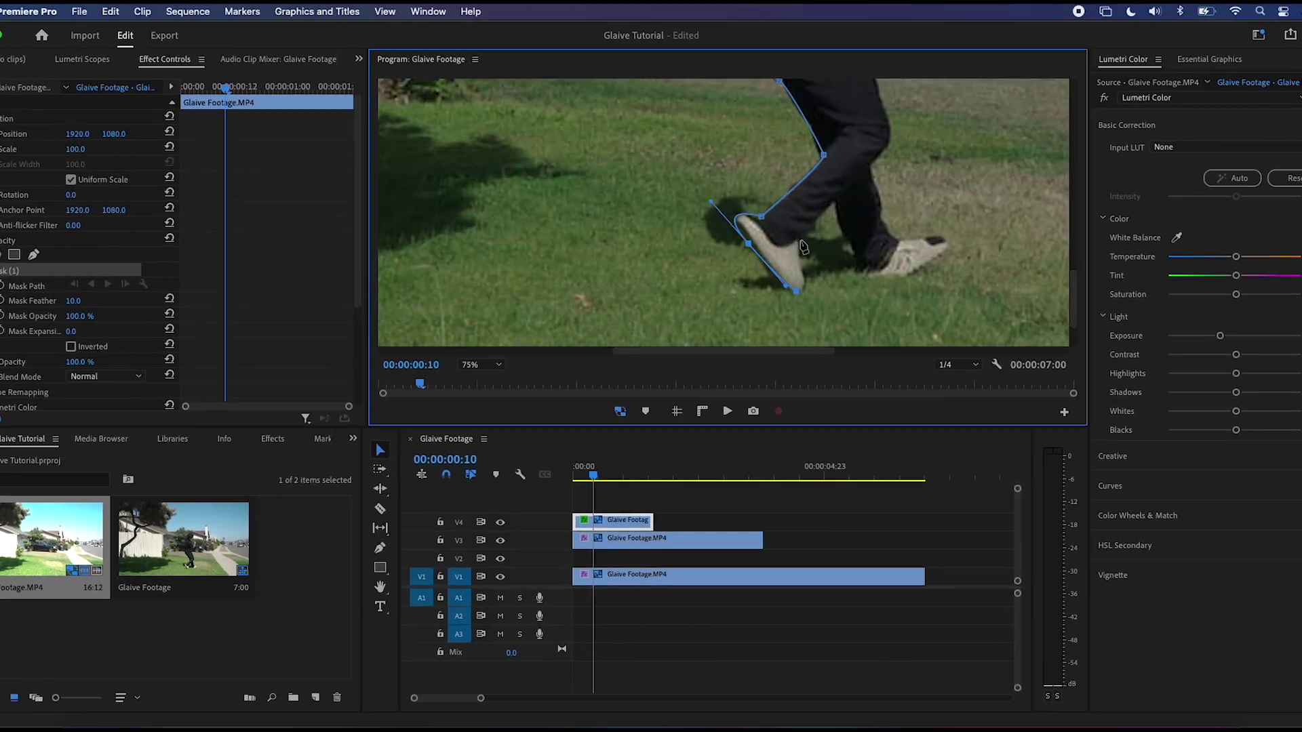
- Finish the V4 clip's mask around the subject's head and raised arm, closing it at the hand
{"action": "scroll", "coordinate": [814, 203], "scroll_direction": "up", "scroll_amount": 6}
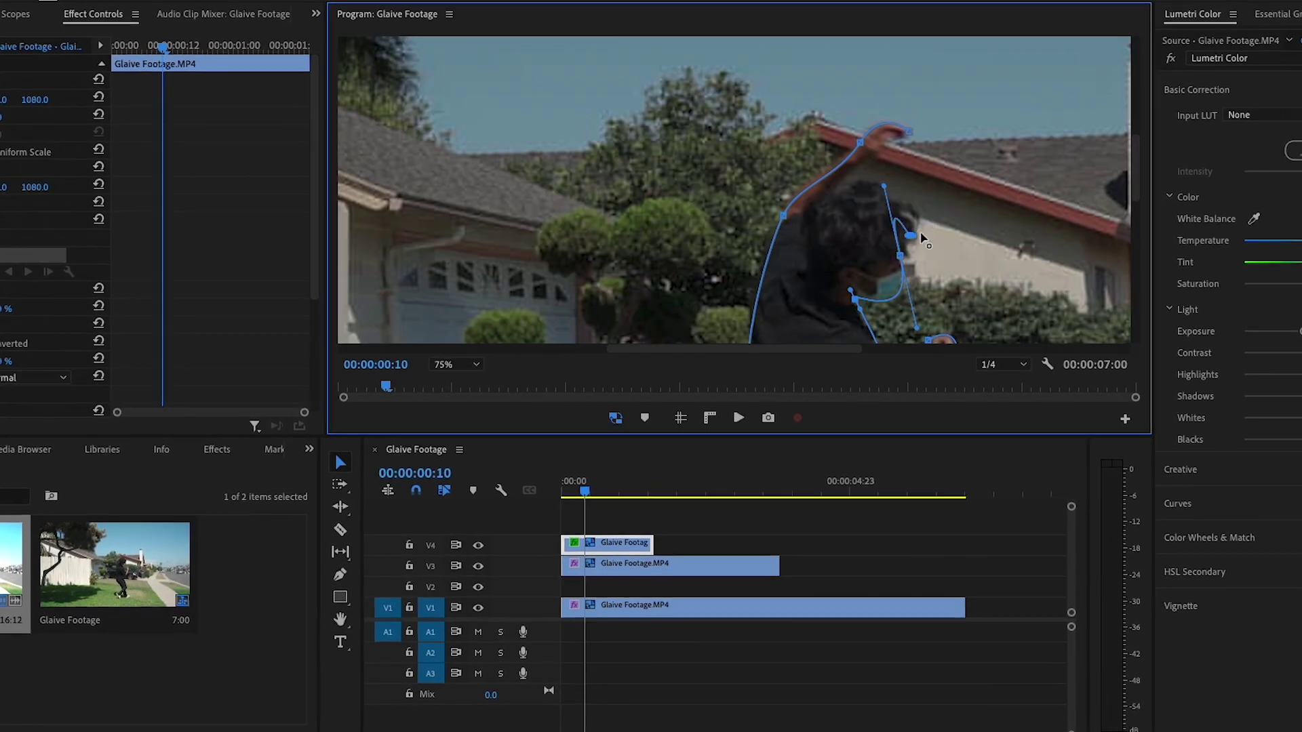
{"action": "left_click_drag", "start_coordinate": [868, 181], "coordinate": [843, 183]}
{"action": "left_click", "coordinate": [824, 202]}
{"action": "left_click", "coordinate": [909, 131]}
{"action": "left_click", "coordinate": [449, 365]}
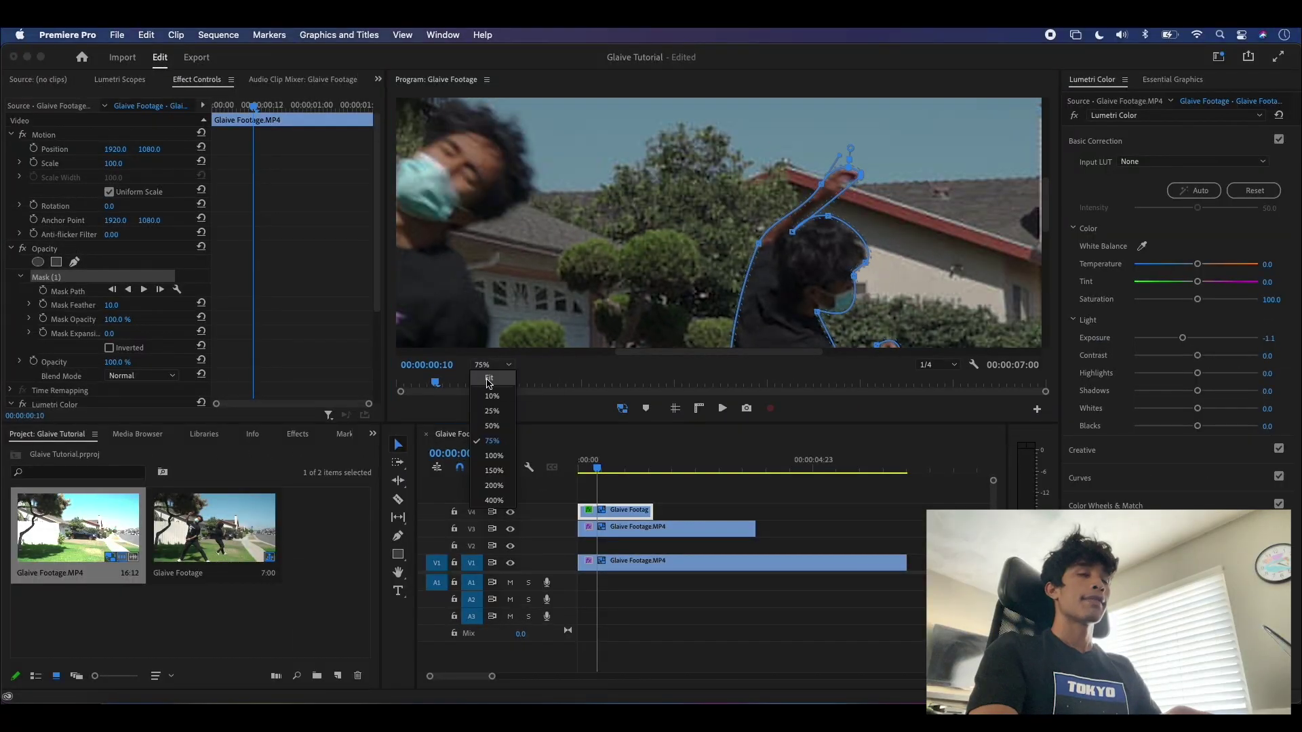
{"action": "left_click", "coordinate": [489, 380]}
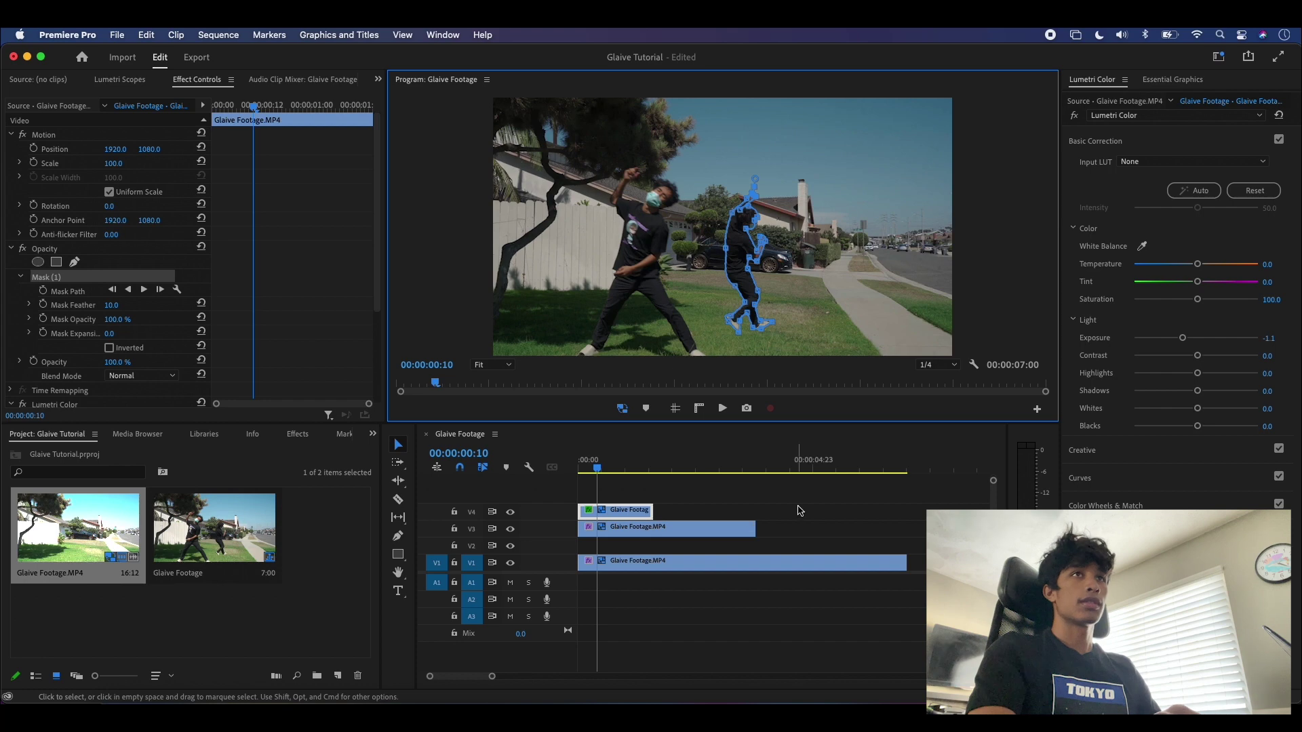
- Deselect the masked clip and play the sequence from the start to check the first frozen copy
{"action": "left_click", "coordinate": [820, 508]}
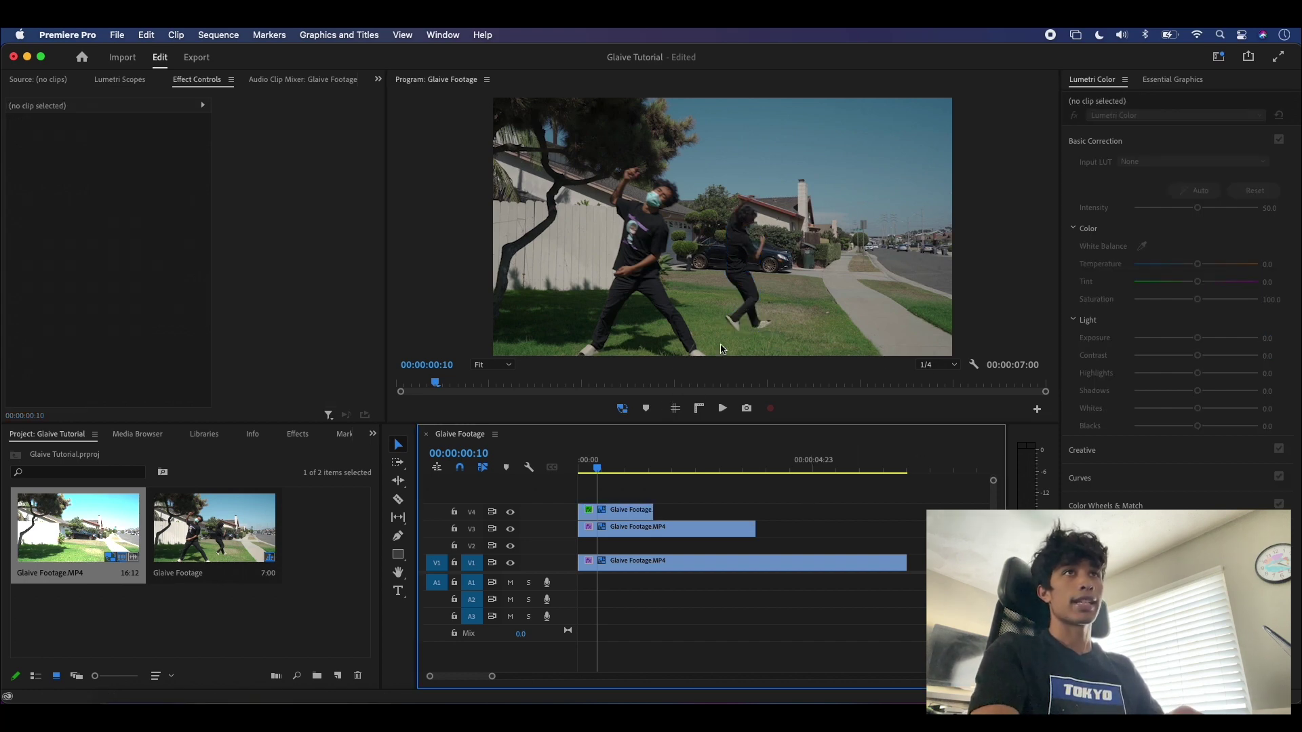
{"action": "left_click_drag", "start_coordinate": [597, 473], "coordinate": [556, 482]}
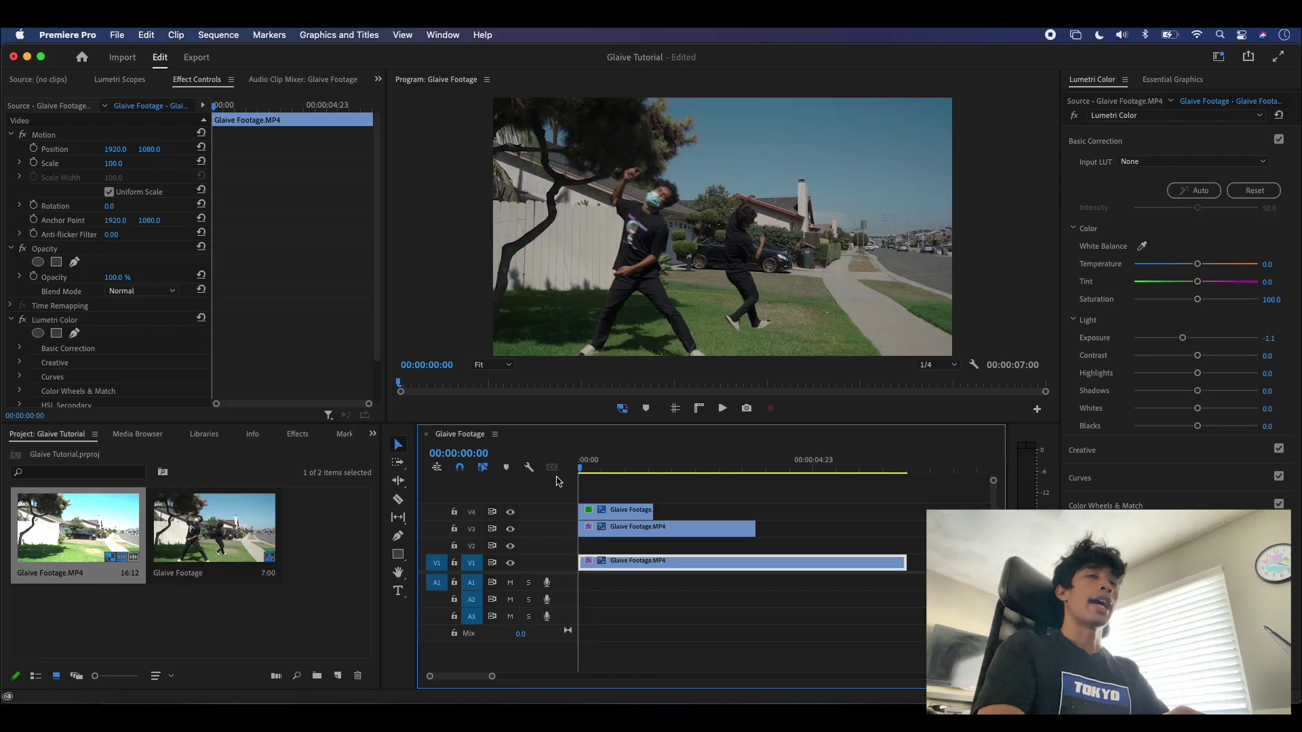
{"action": "key", "text": "space"}
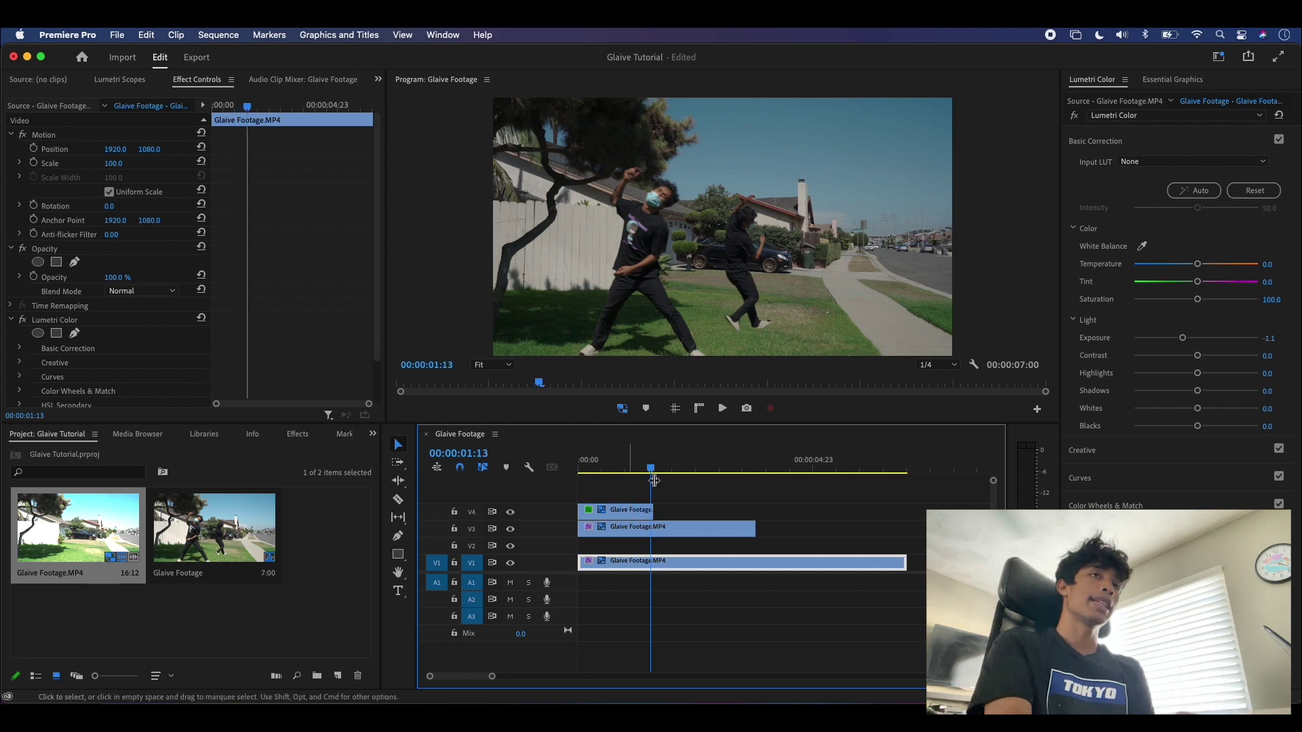
- Add a pen-drawn opacity mask to the frozen V3 clip and trace it around the subject's head
{"action": "left_click_drag", "start_coordinate": [677, 462], "coordinate": [674, 517]}
{"action": "left_click", "coordinate": [673, 526]}
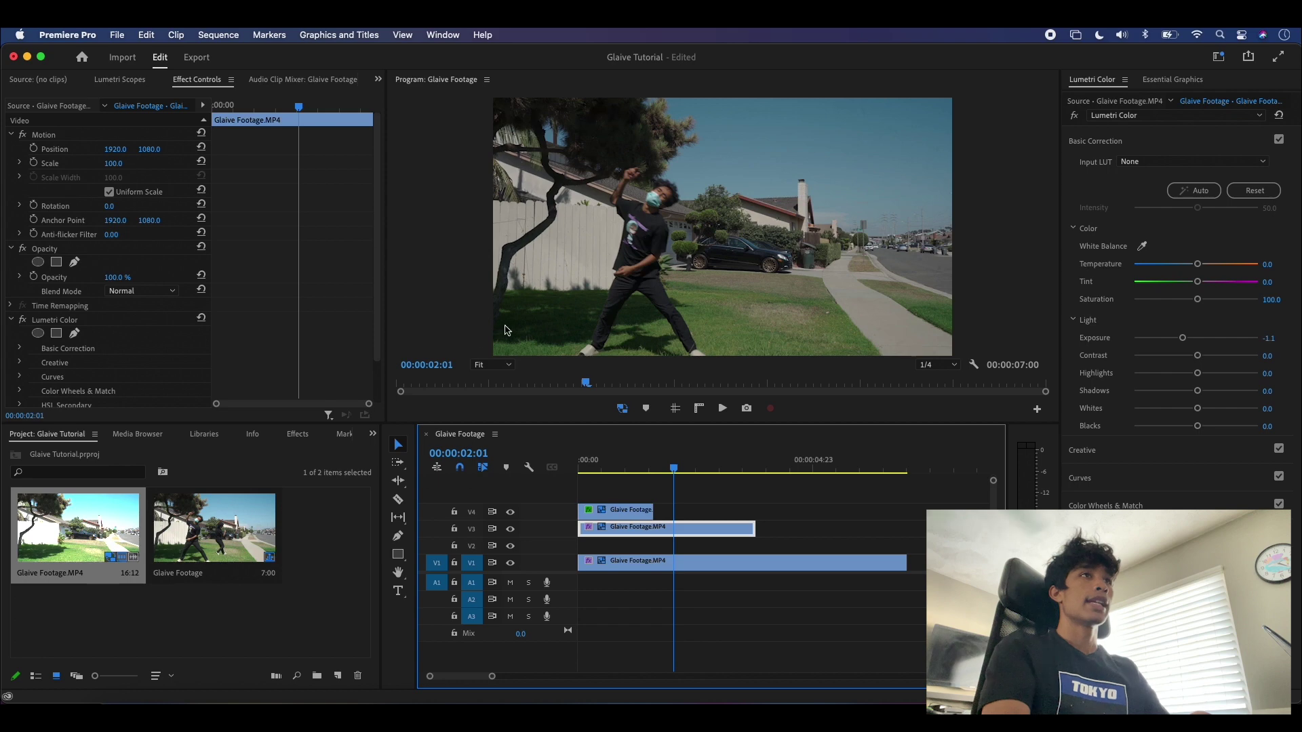
{"action": "left_click", "coordinate": [495, 367]}
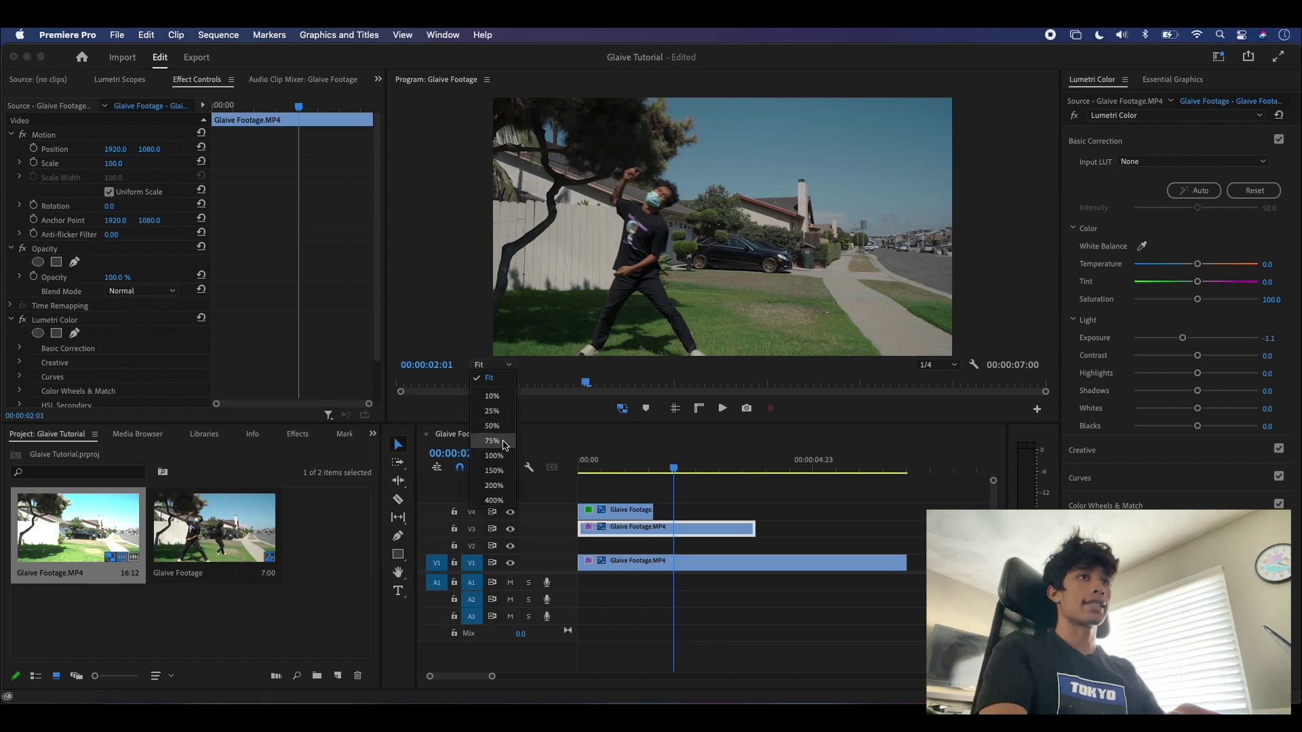
{"action": "left_click", "coordinate": [492, 441]}
{"action": "scroll", "coordinate": [1037, 285], "scroll_direction": "left", "scroll_amount": 5}
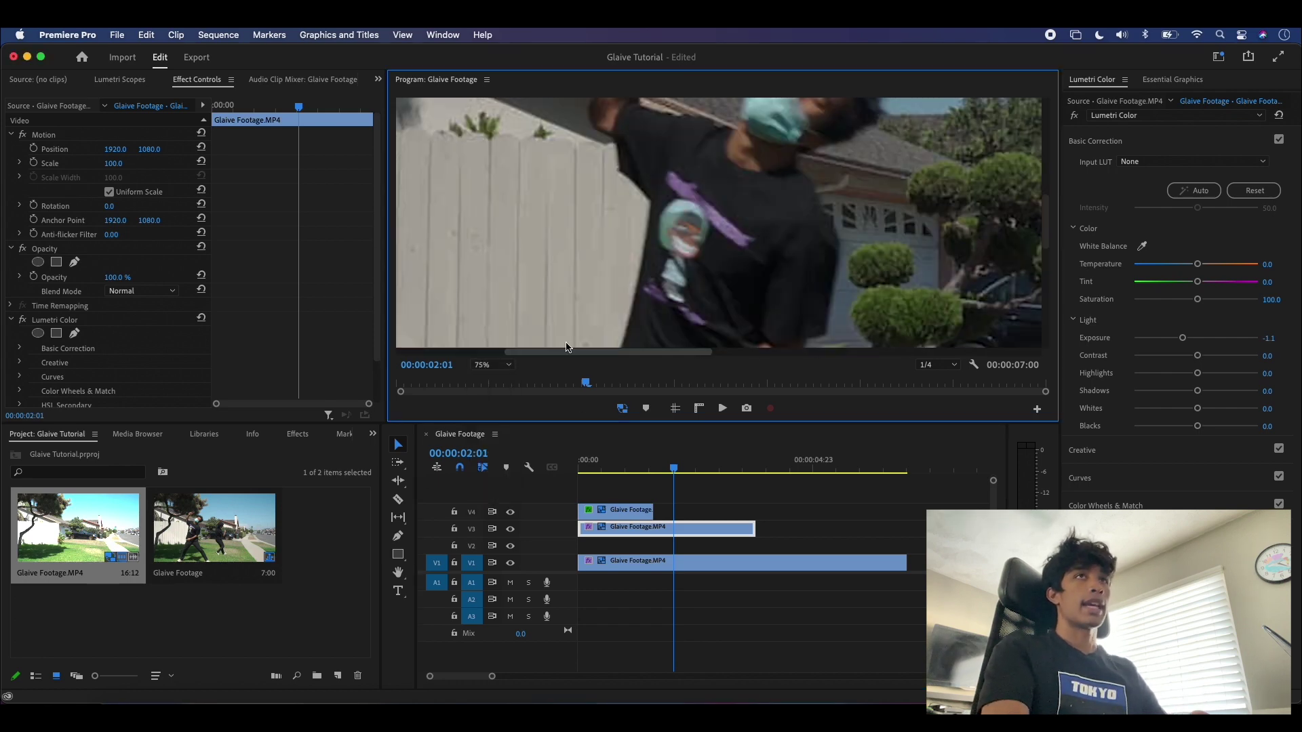
{"action": "scroll", "coordinate": [1048, 237], "scroll_direction": "up", "scroll_amount": 5}
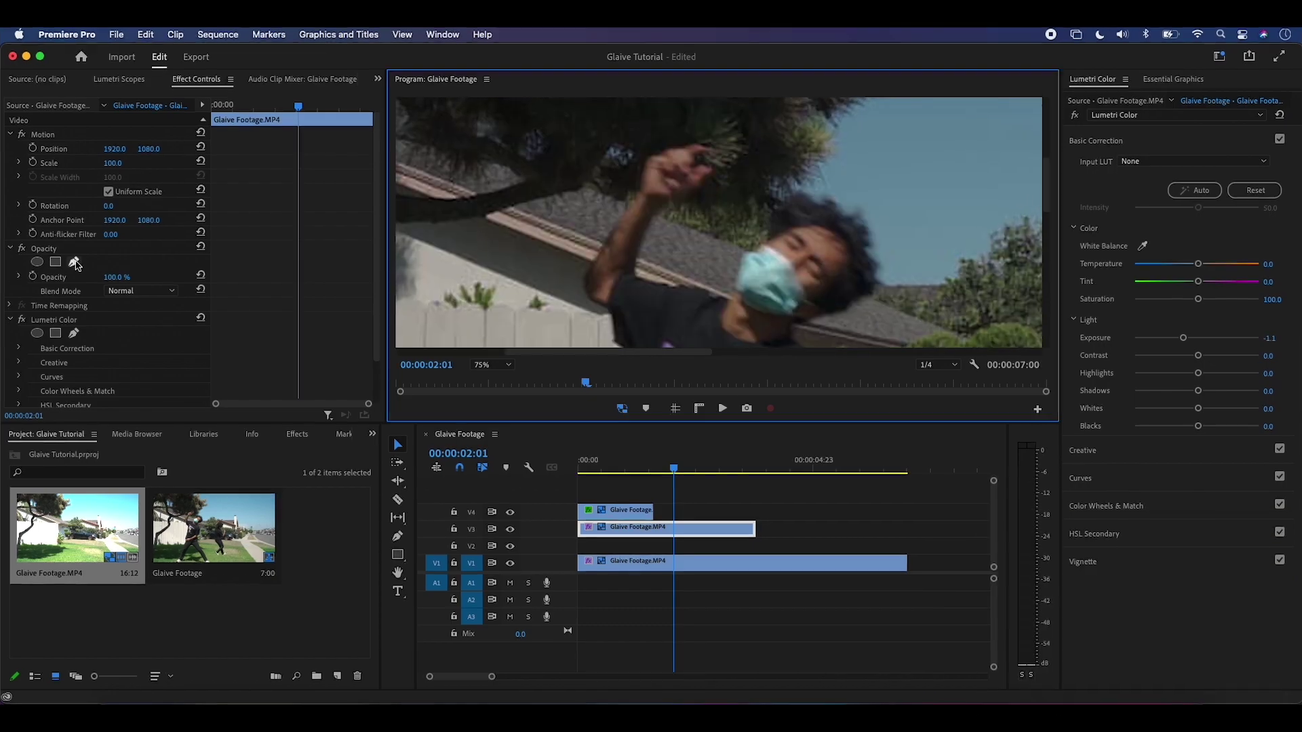
{"action": "left_click", "coordinate": [736, 296]}
{"action": "left_click", "coordinate": [773, 204]}
{"action": "left_click", "coordinate": [878, 224]}
- Continue the V3 clip's mask down the subject's torso and around both legs, with the shoe points below the frame edge
{"action": "scroll", "coordinate": [882, 237], "scroll_direction": "down", "scroll_amount": 3}
{"action": "left_click", "coordinate": [791, 188]}
{"action": "left_click_drag", "start_coordinate": [839, 272], "coordinate": [834, 298]}
{"action": "scroll", "coordinate": [838, 271], "scroll_direction": "down", "scroll_amount": 3}
{"action": "left_click", "coordinate": [827, 262]}
{"action": "mouse_move", "coordinate": [1088, 234]}
{"action": "left_mouse_down"}
{"action": "mouse_move", "coordinate": [1089, 319]}
{"action": "mouse_move", "coordinate": [1090, 272]}
{"action": "left_mouse_up"}
{"action": "left_click", "coordinate": [897, 108]}
{"action": "left_click", "coordinate": [982, 291]}
{"action": "left_click", "coordinate": [921, 292]}
{"action": "left_click_drag", "start_coordinate": [703, 160], "coordinate": [636, 156]}
{"action": "scroll", "coordinate": [1096, 257], "scroll_direction": "down", "scroll_amount": 5}
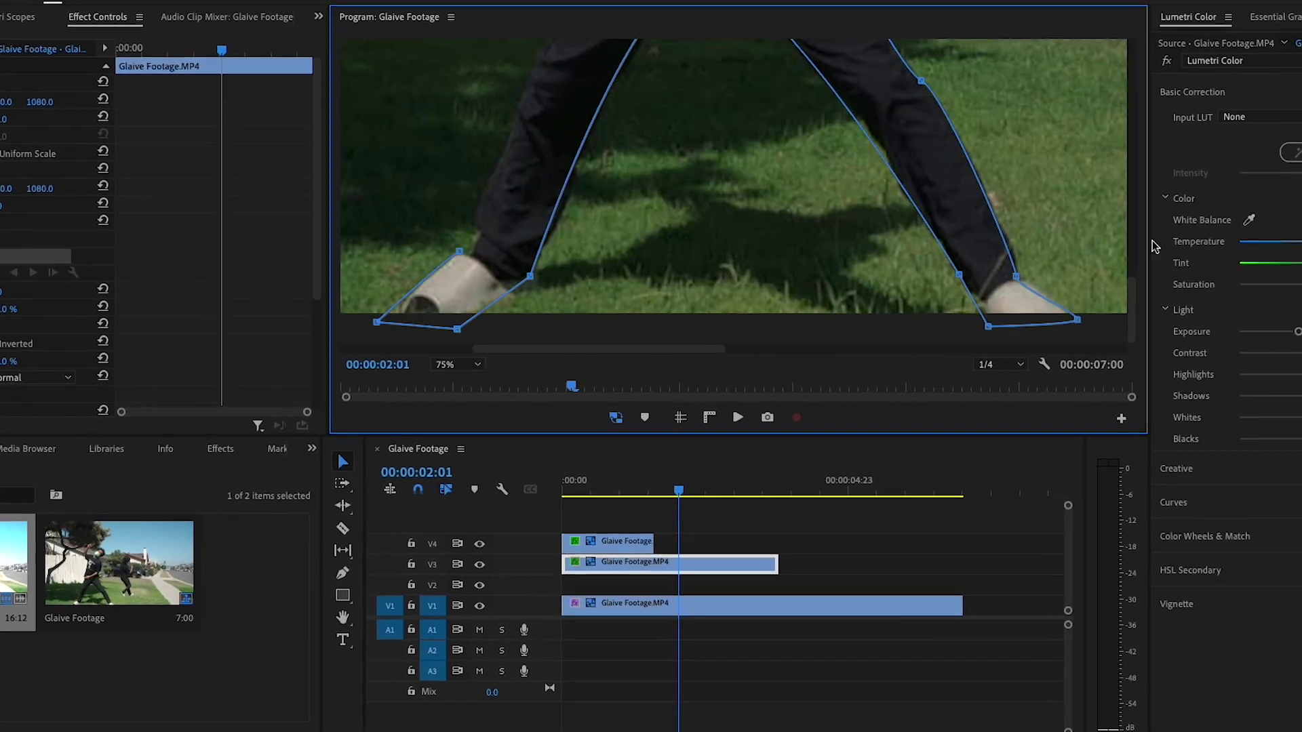
- Finish the V3 clip's mask up the subject's side, close it at the raised hand, and deselect the clip
{"action": "scroll", "coordinate": [622, 124], "scroll_direction": "up", "scroll_amount": 8}
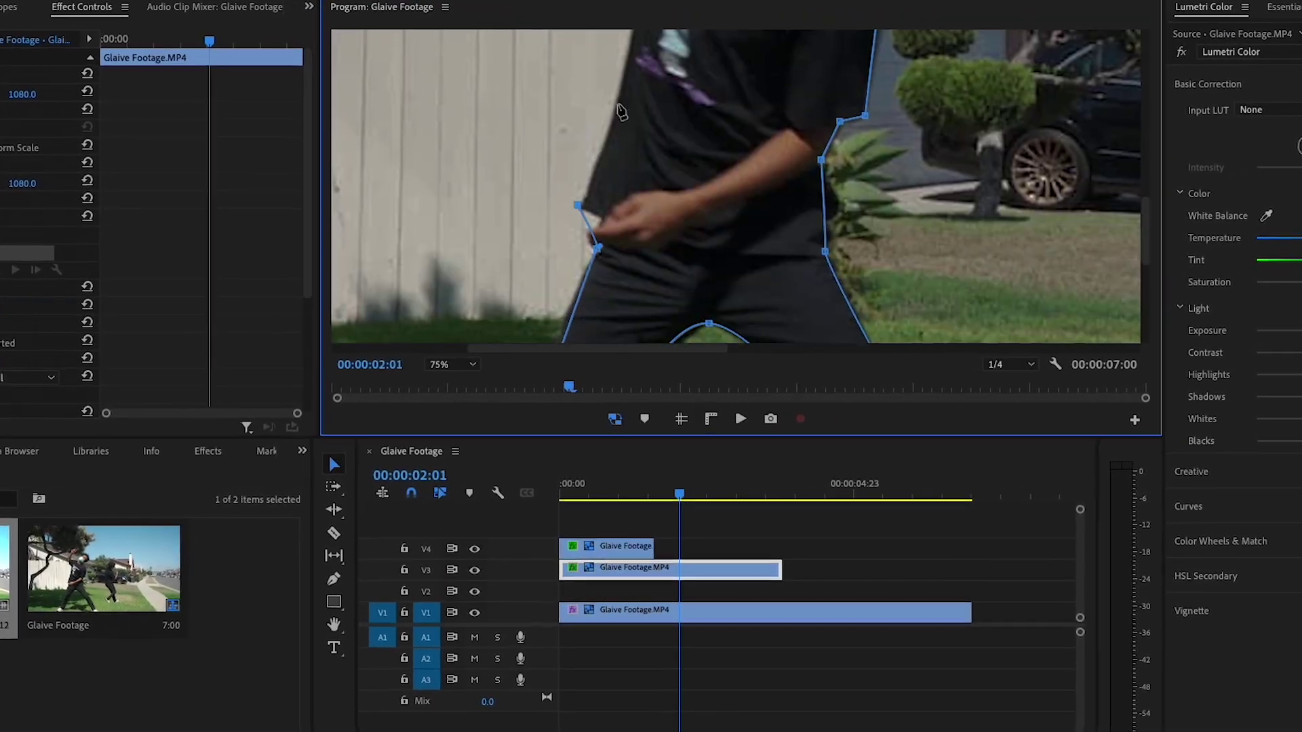
{"action": "scroll", "coordinate": [622, 110], "scroll_direction": "up", "scroll_amount": 5}
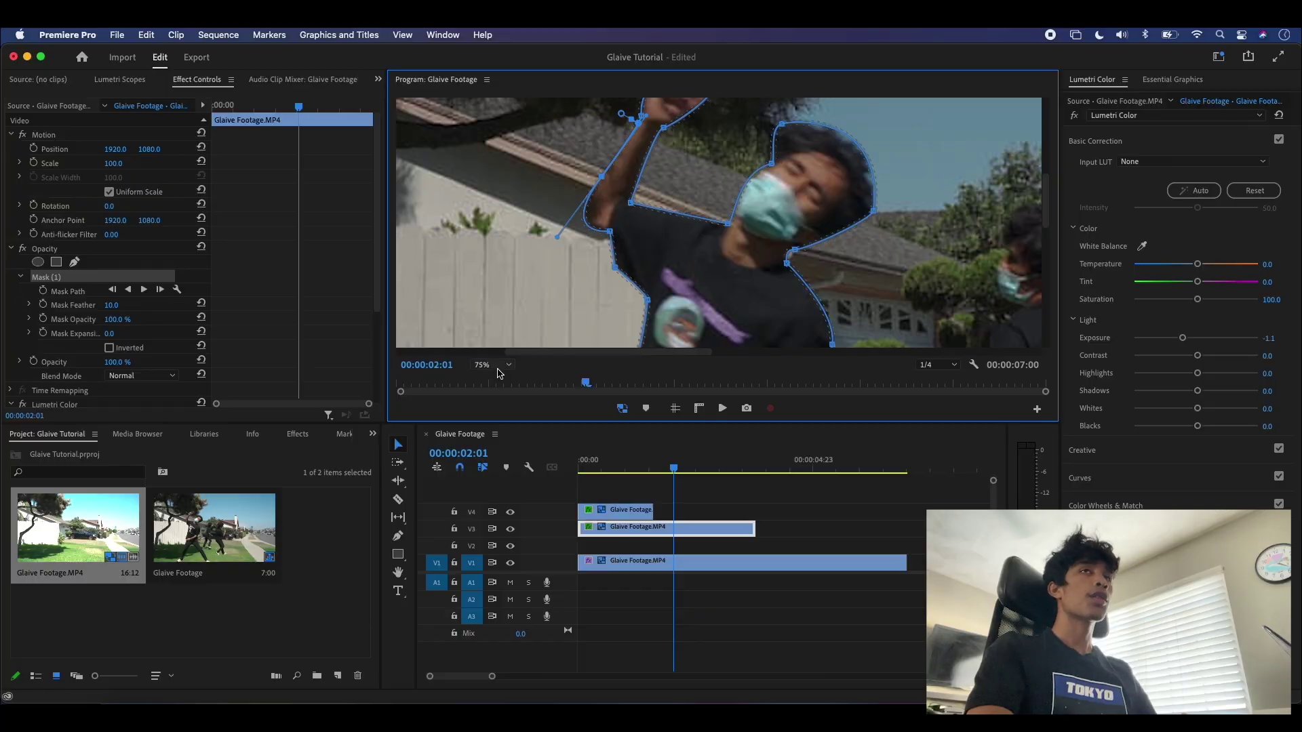
{"action": "left_click", "coordinate": [498, 367]}
{"action": "left_click", "coordinate": [502, 382]}
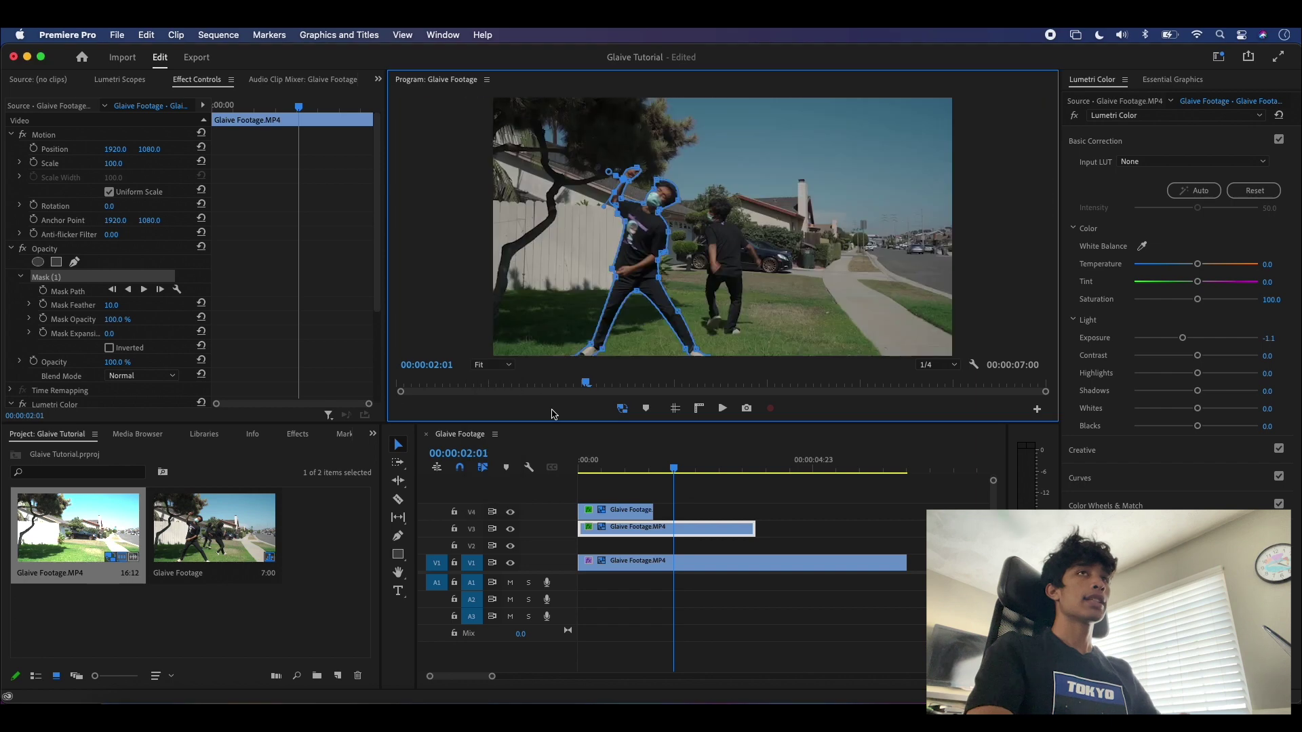
{"action": "left_click", "coordinate": [749, 506]}
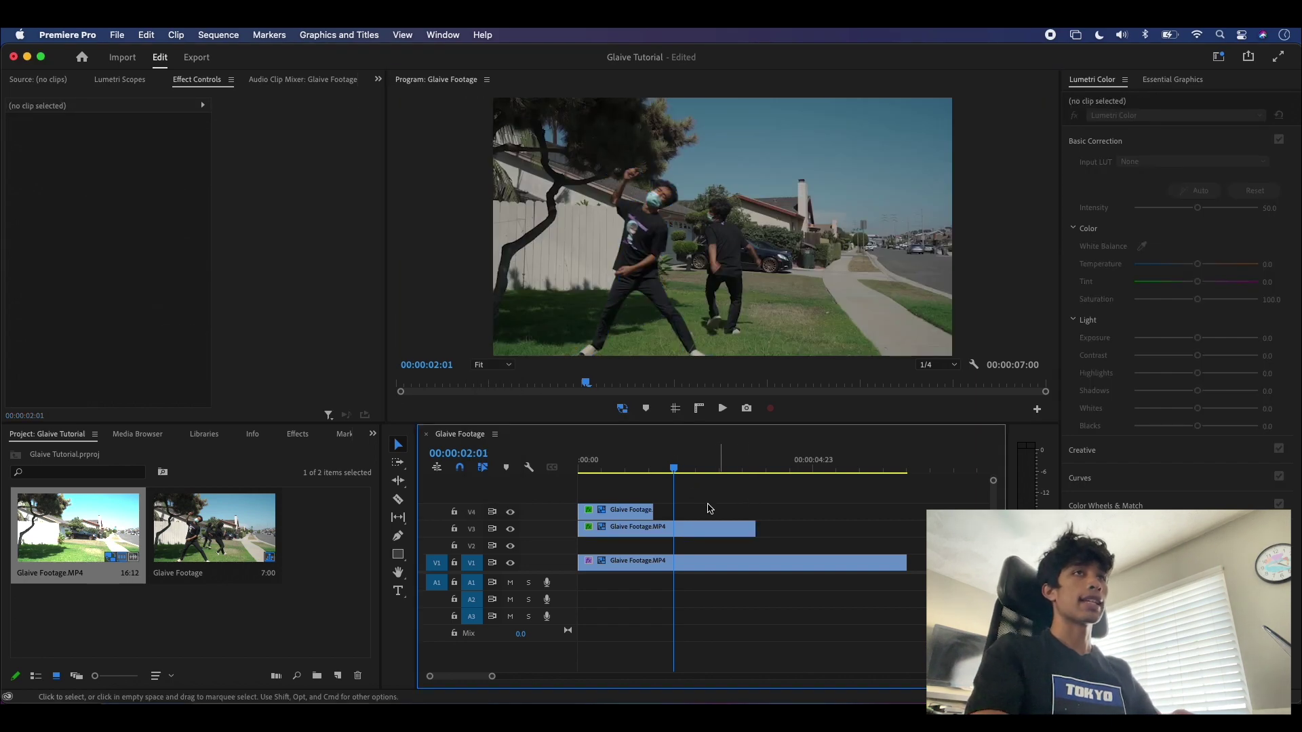
- Refine the V3 clip's opacity mask at 00:00:03:09, tightening its edge against the subject's torso and lower hand
{"action": "left_click_drag", "start_coordinate": [661, 480], "coordinate": [739, 463]}
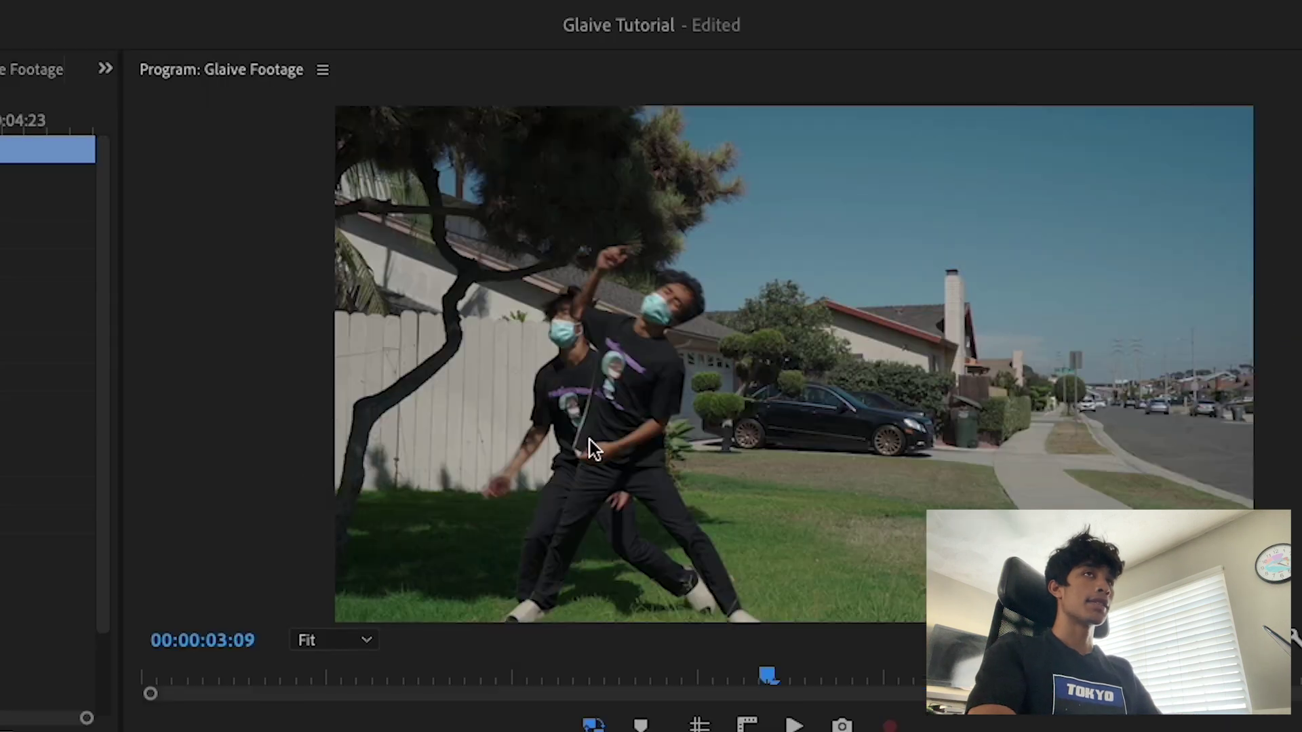
{"action": "left_click", "coordinate": [361, 640]}
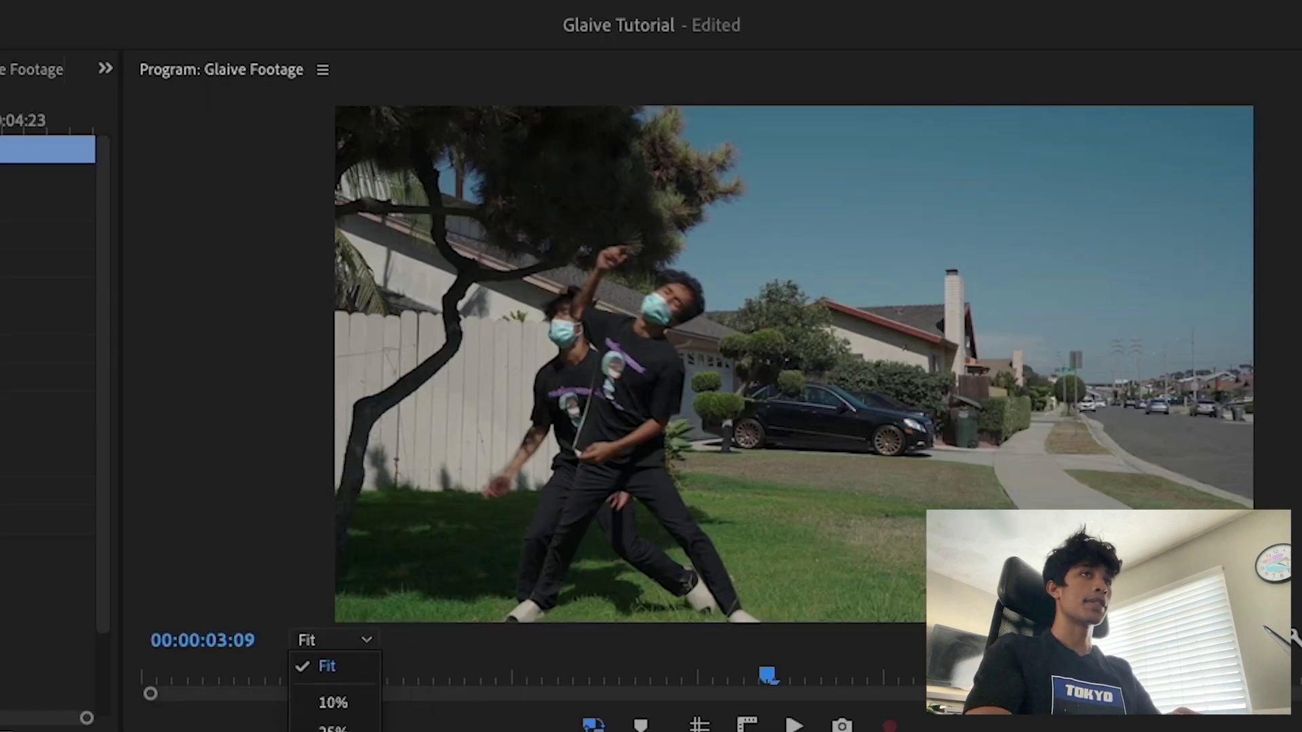
{"action": "left_click", "coordinate": [339, 730]}
{"action": "left_click_drag", "start_coordinate": [751, 614], "coordinate": [506, 616]}
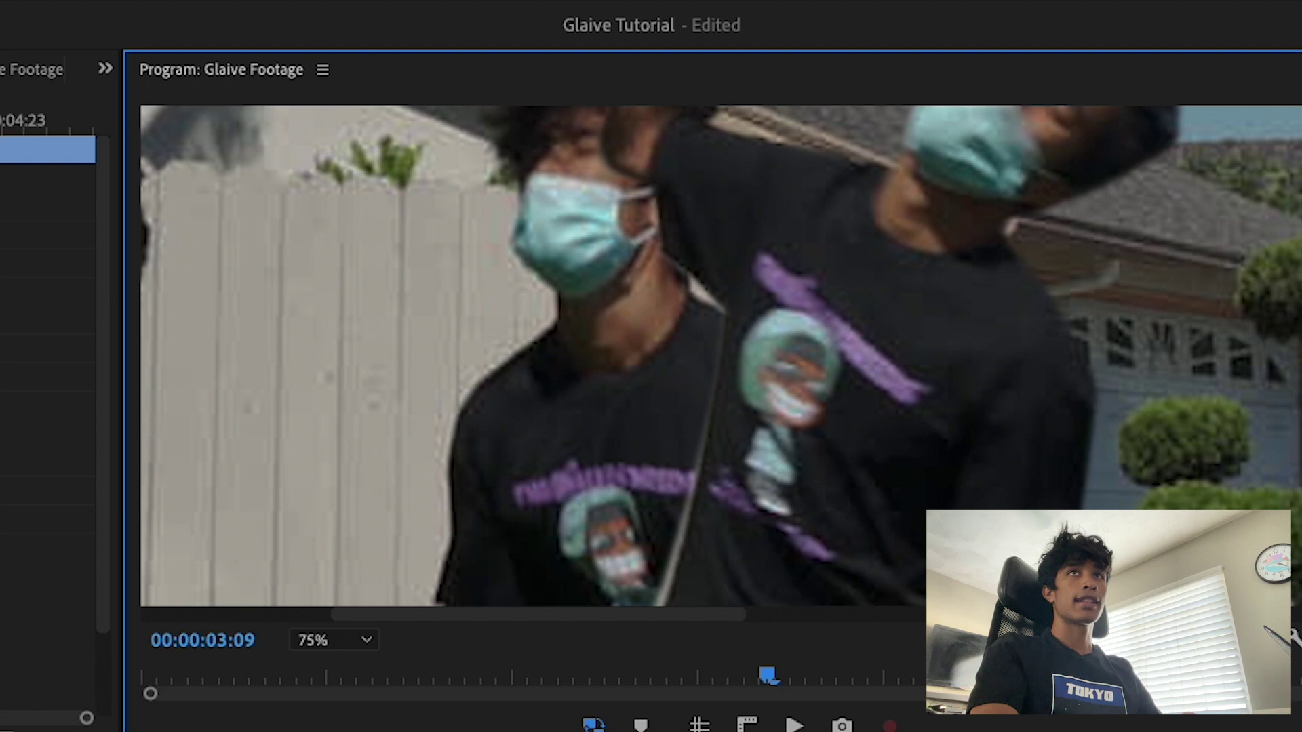
{"action": "scroll", "coordinate": [914, 392], "scroll_direction": "down", "scroll_amount": 5}
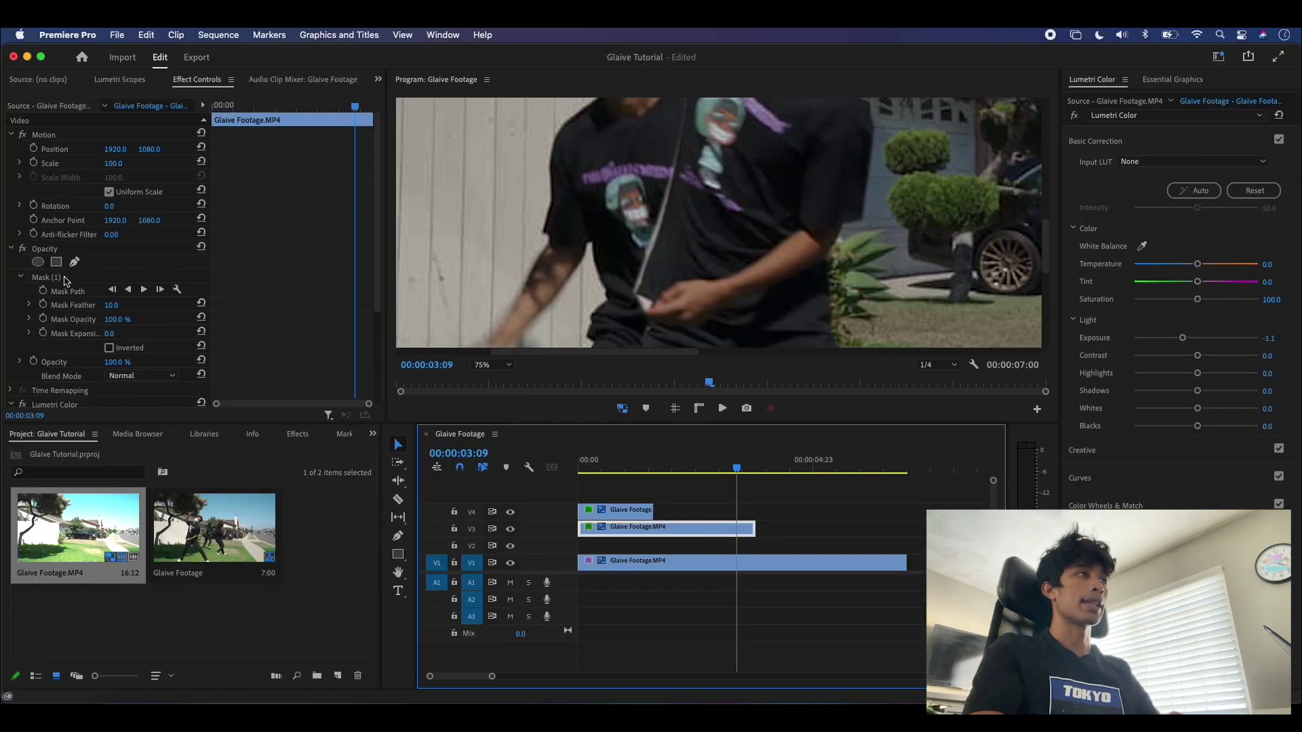
{"action": "left_click", "coordinate": [66, 279]}
{"action": "left_click", "coordinate": [635, 293]}
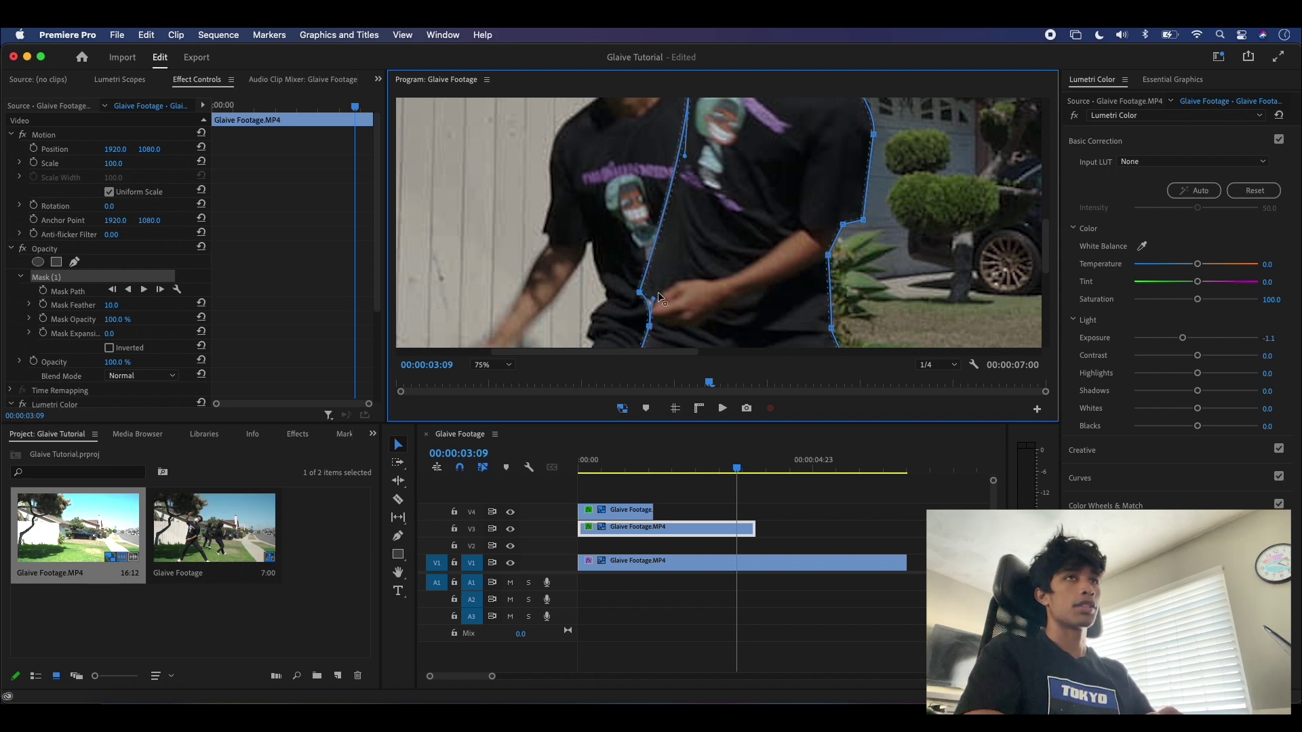
{"action": "left_click", "coordinate": [872, 513]}
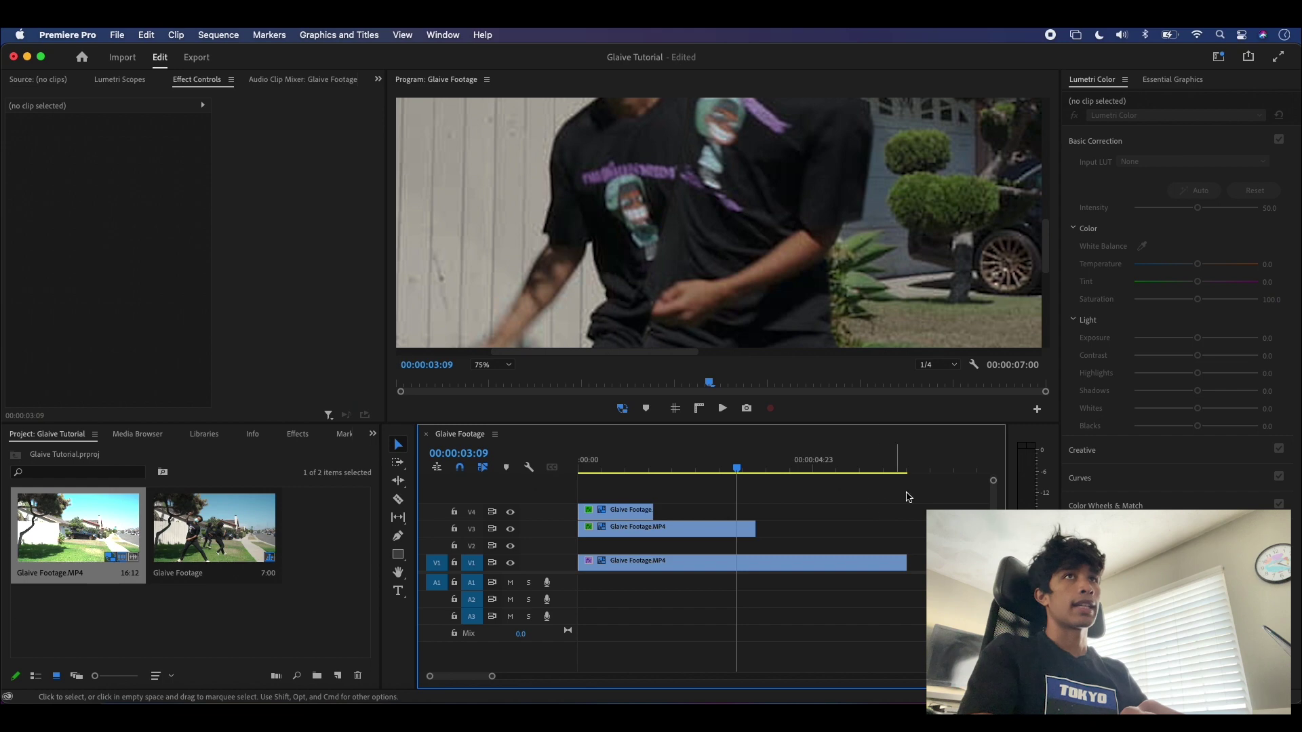
- Play and scrub through the full-frame sequence to review the masked frozen copies
{"action": "left_click_drag", "start_coordinate": [1049, 264], "coordinate": [1034, 289]}
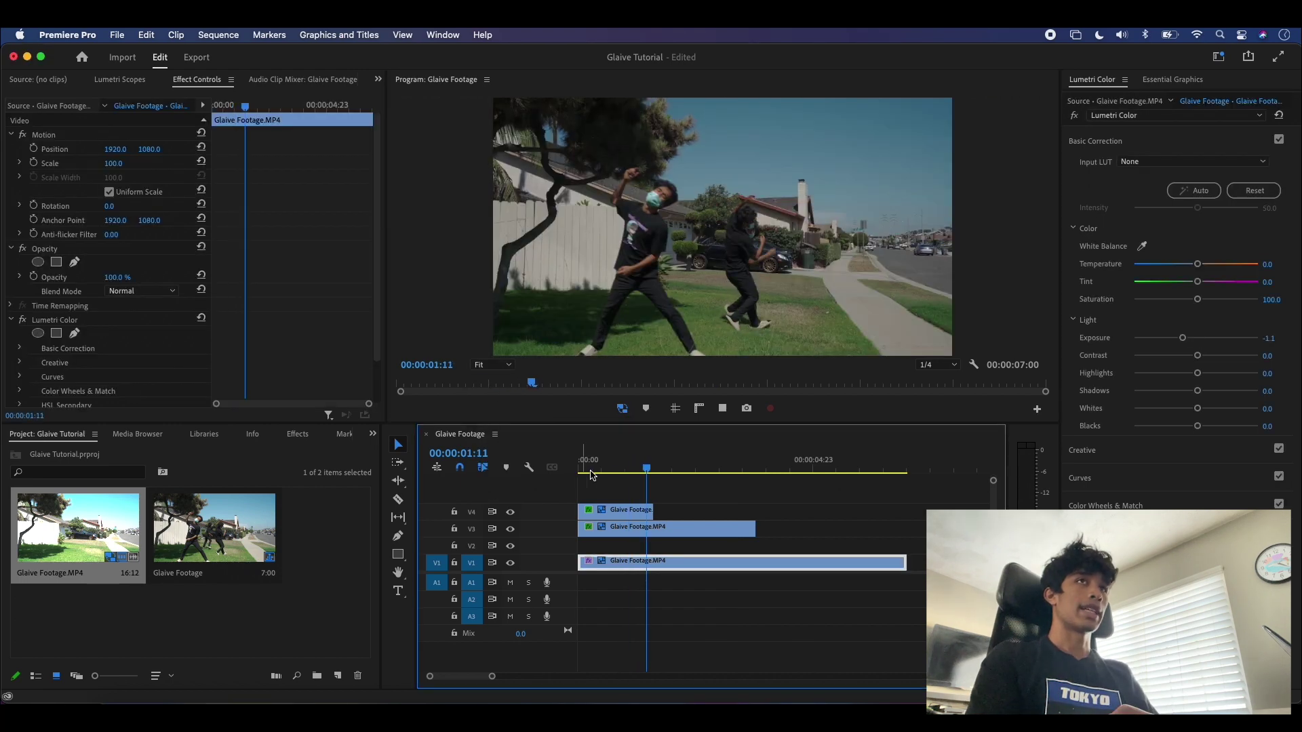
{"action": "left_click_drag", "start_coordinate": [670, 472], "coordinate": [617, 479]}
{"action": "key", "text": "space"}
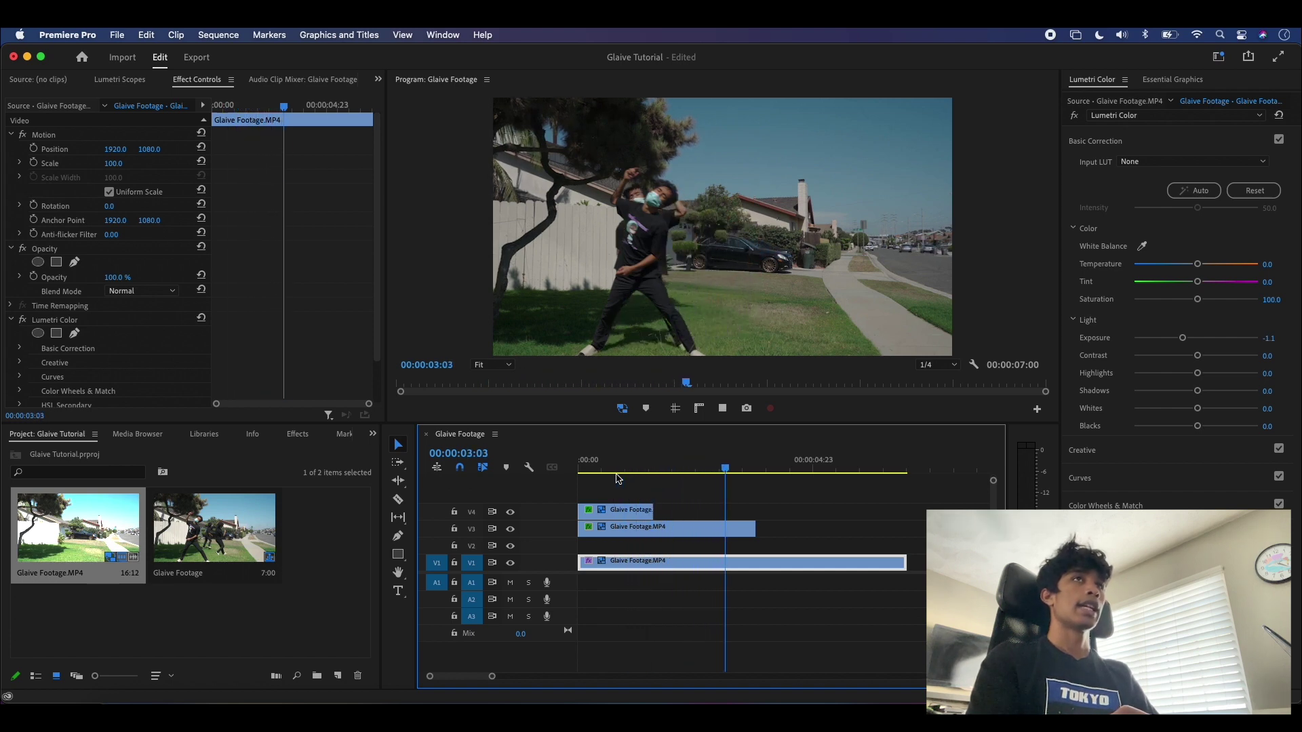
{"action": "left_click_drag", "start_coordinate": [787, 468], "coordinate": [557, 473]}
{"action": "key", "text": "space"}
{"action": "key", "text": "space"}
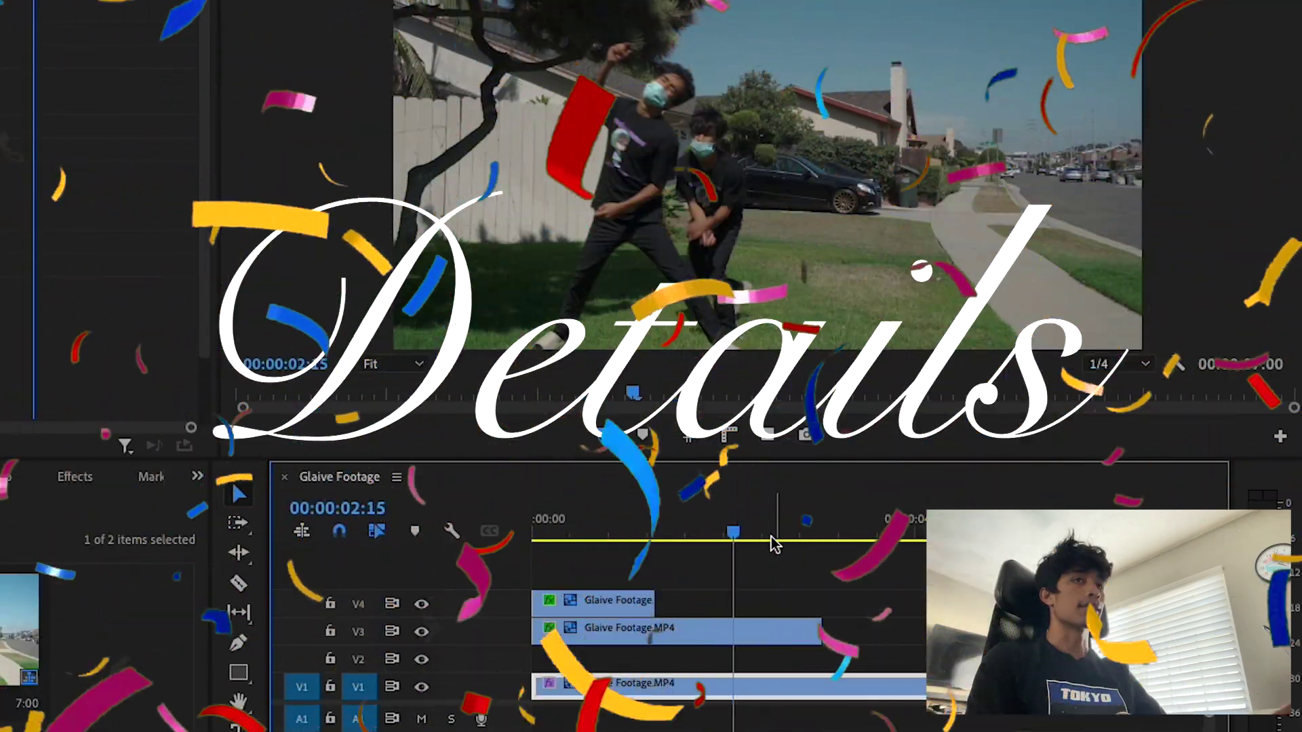
- Create a 3840 × 2160, 23.976 fps adjustment layer and lay it on V5 over the sequence's full length
{"action": "key", "text": "Home"}
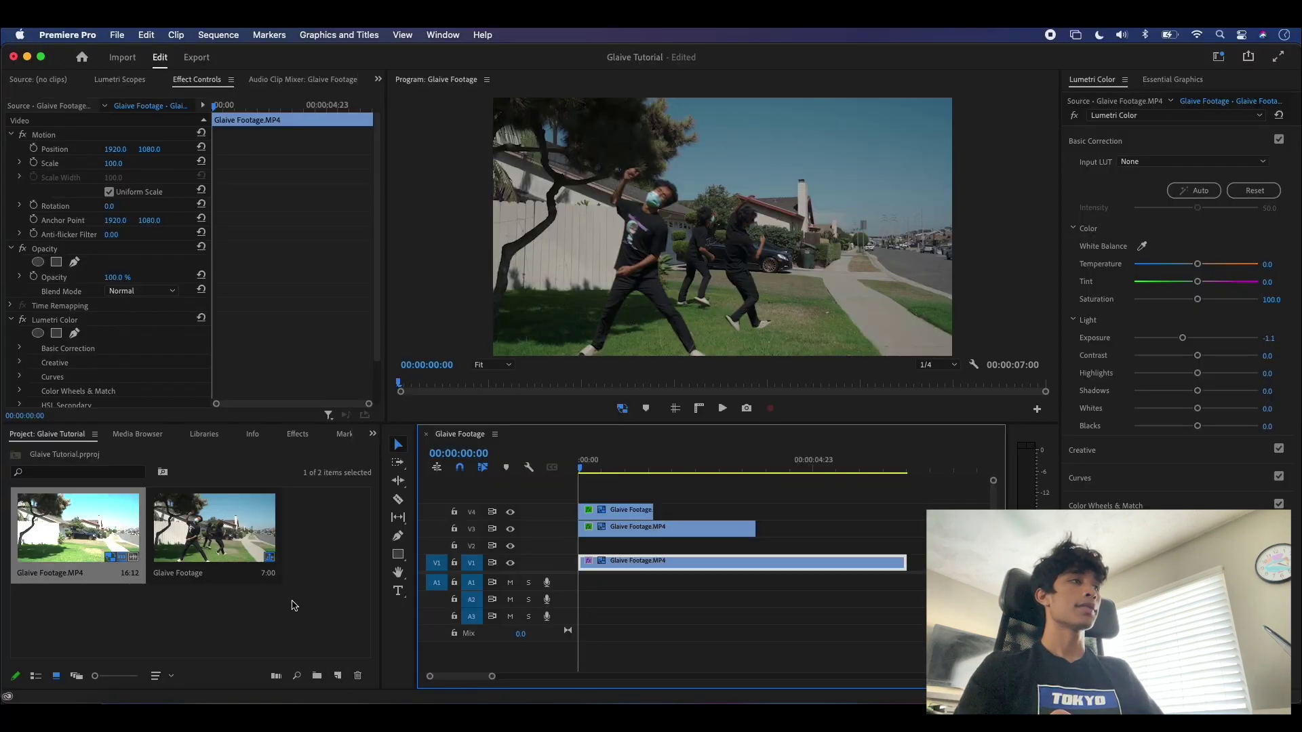
{"action": "left_click", "coordinate": [341, 592]}
{"action": "left_click", "coordinate": [337, 676]}
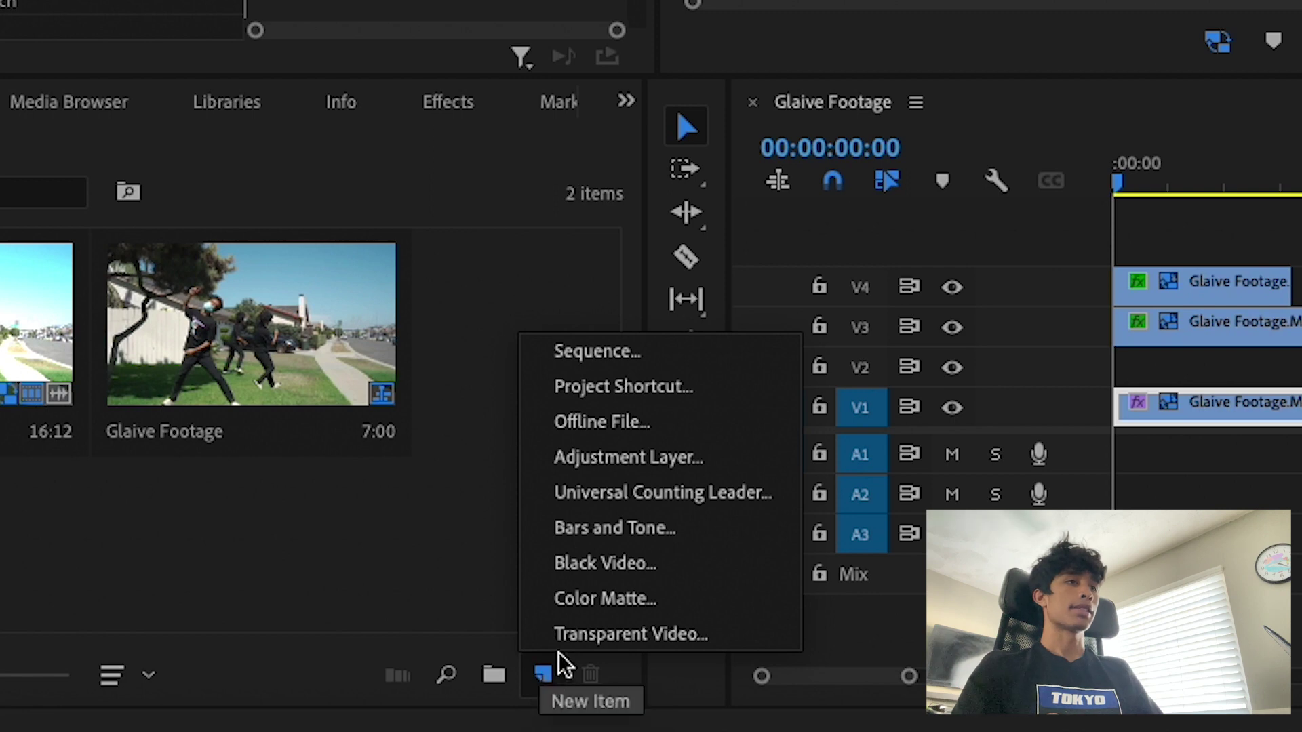
{"action": "left_click", "coordinate": [628, 459]}
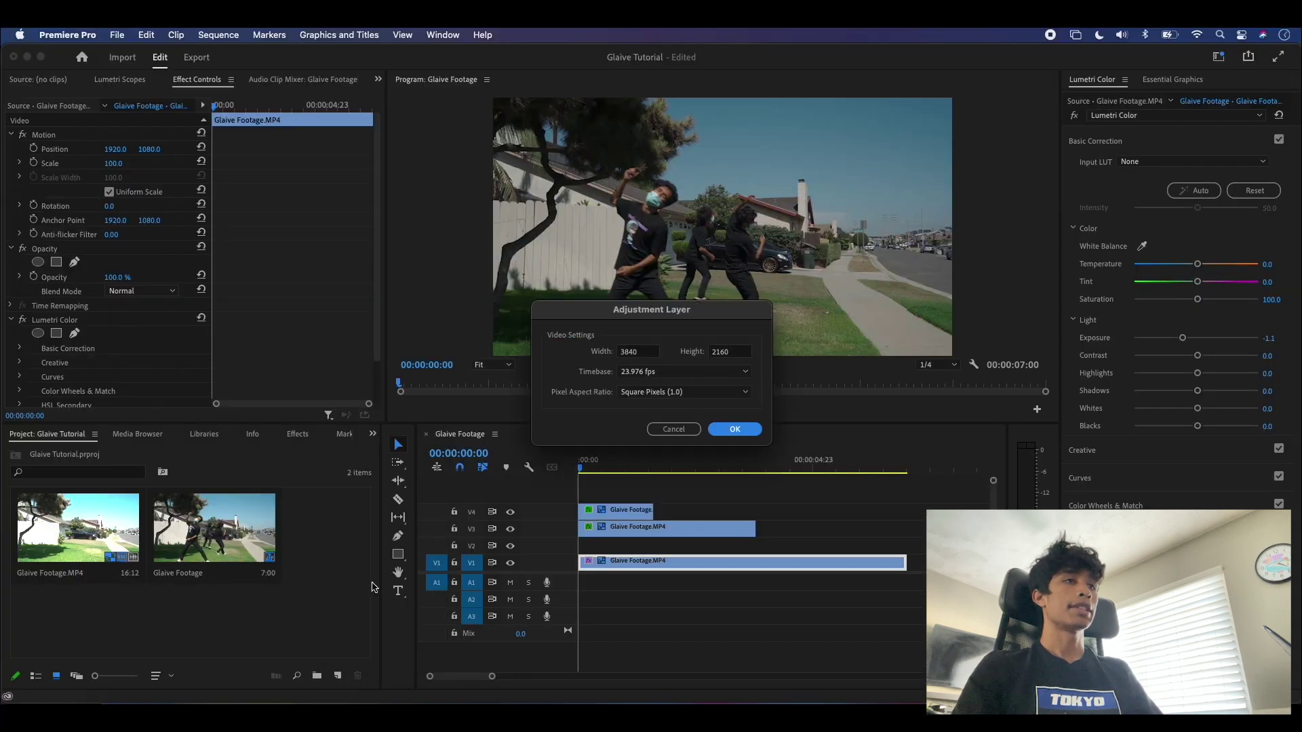
{"action": "left_click", "coordinate": [728, 430]}
{"action": "left_click_drag", "start_coordinate": [333, 521], "coordinate": [580, 486]}
{"action": "left_click_drag", "start_coordinate": [665, 496], "coordinate": [750, 489]}
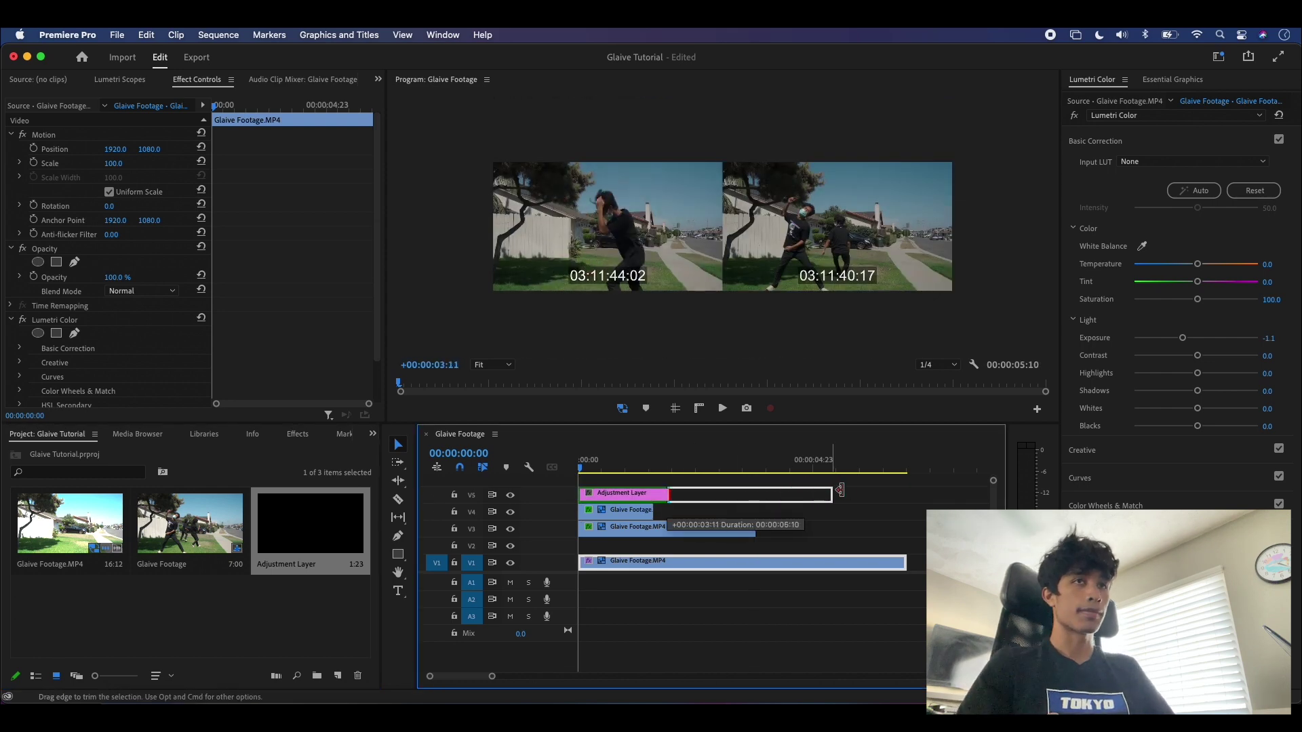
- Find the Transform video effect, apply it to the V5 adjustment layer, and deselect the layer
{"action": "left_click", "coordinate": [299, 435]}
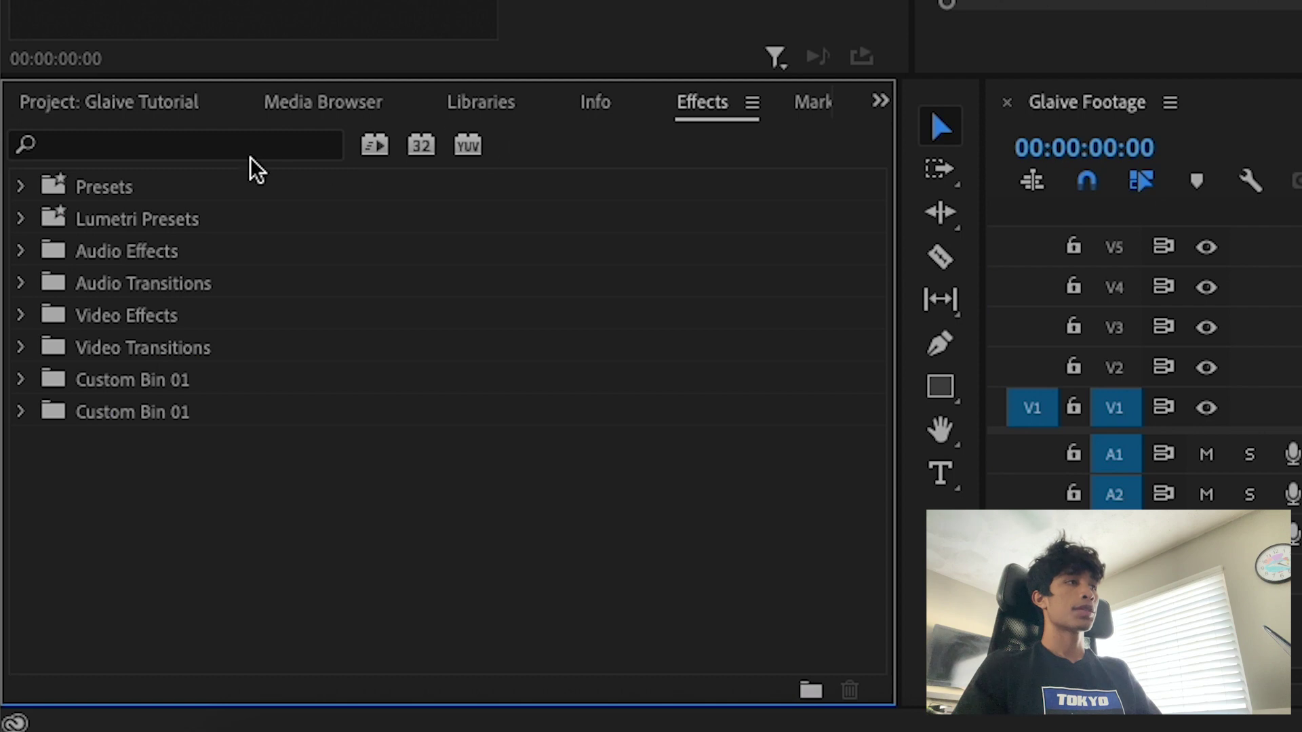
{"action": "left_click", "coordinate": [246, 153]}
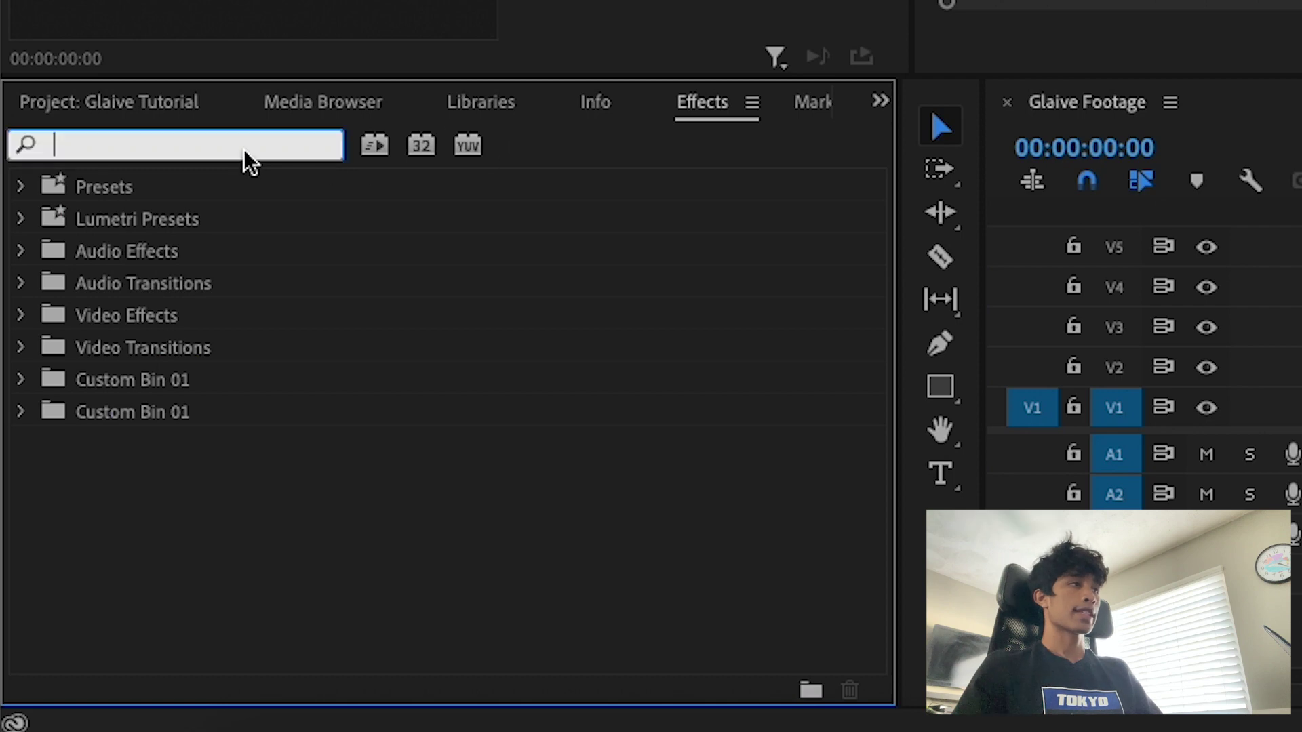
{"action": "type", "text": "transf"}
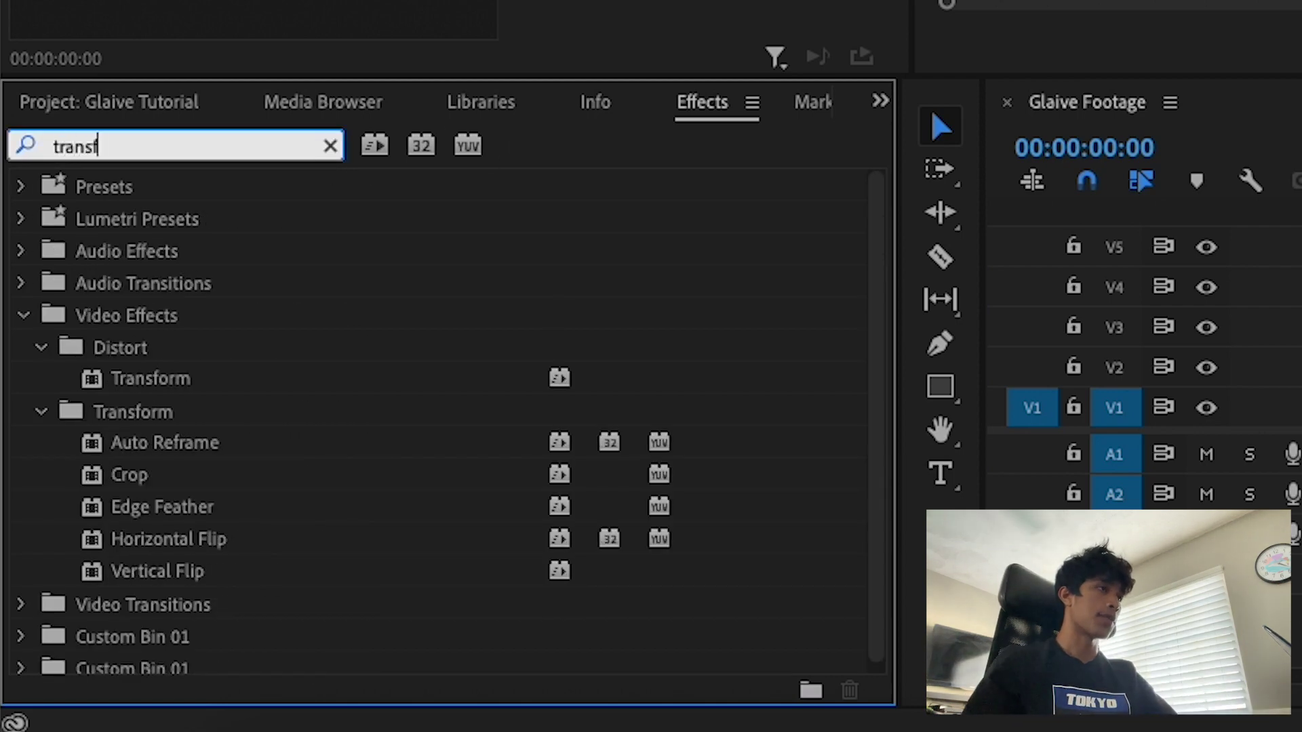
{"action": "left_click_drag", "start_coordinate": [115, 551], "coordinate": [641, 499]}
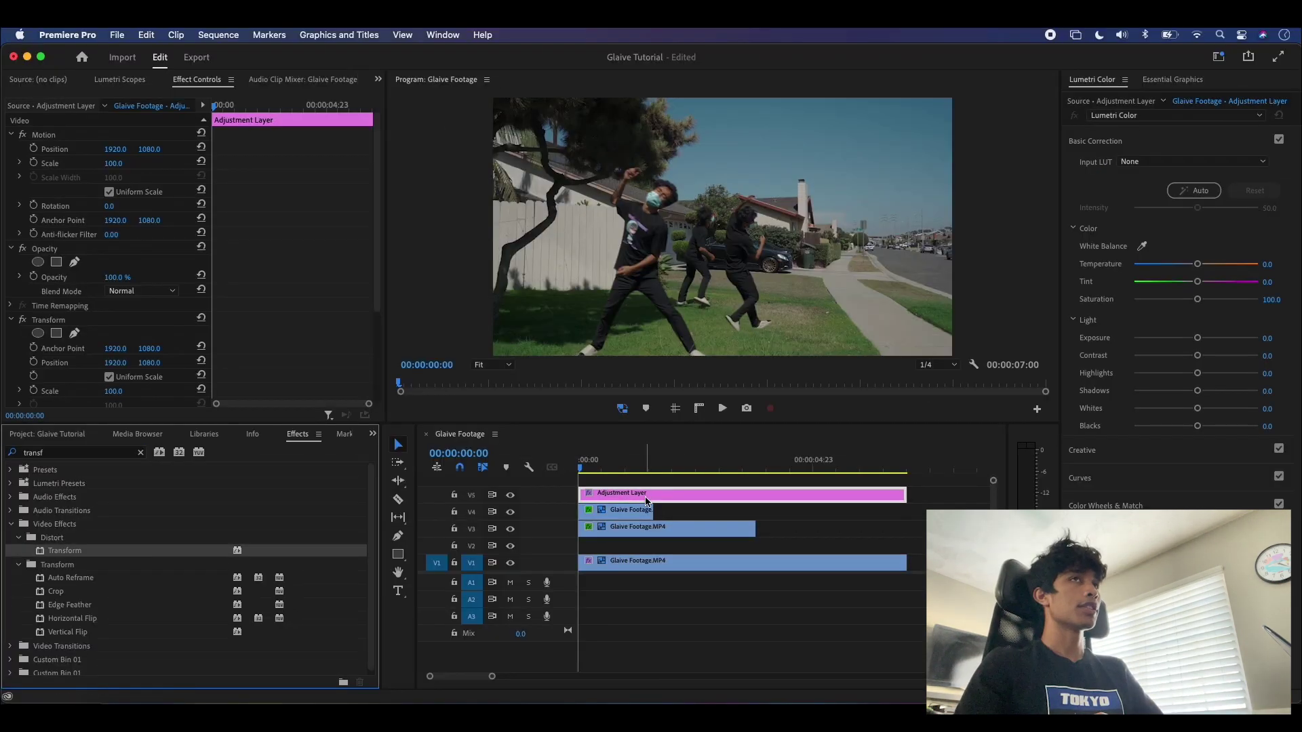
{"action": "left_click", "coordinate": [817, 513]}
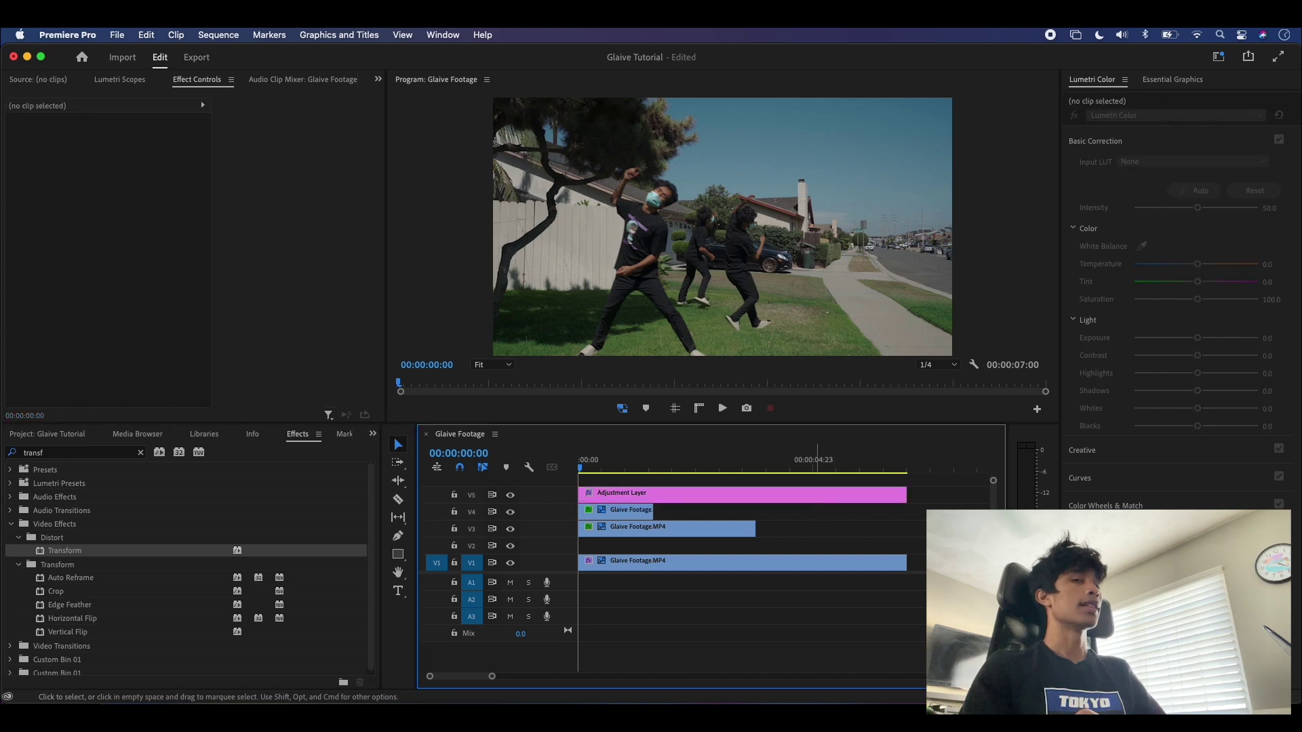
- Animate the adjustment layer's Transform from Scale 228 and Position 2430, 1080 at the start to Scale 100 and Position 1920, 1080 at the end
{"action": "left_click", "coordinate": [632, 493]}
{"action": "left_click", "coordinate": [34, 297]}
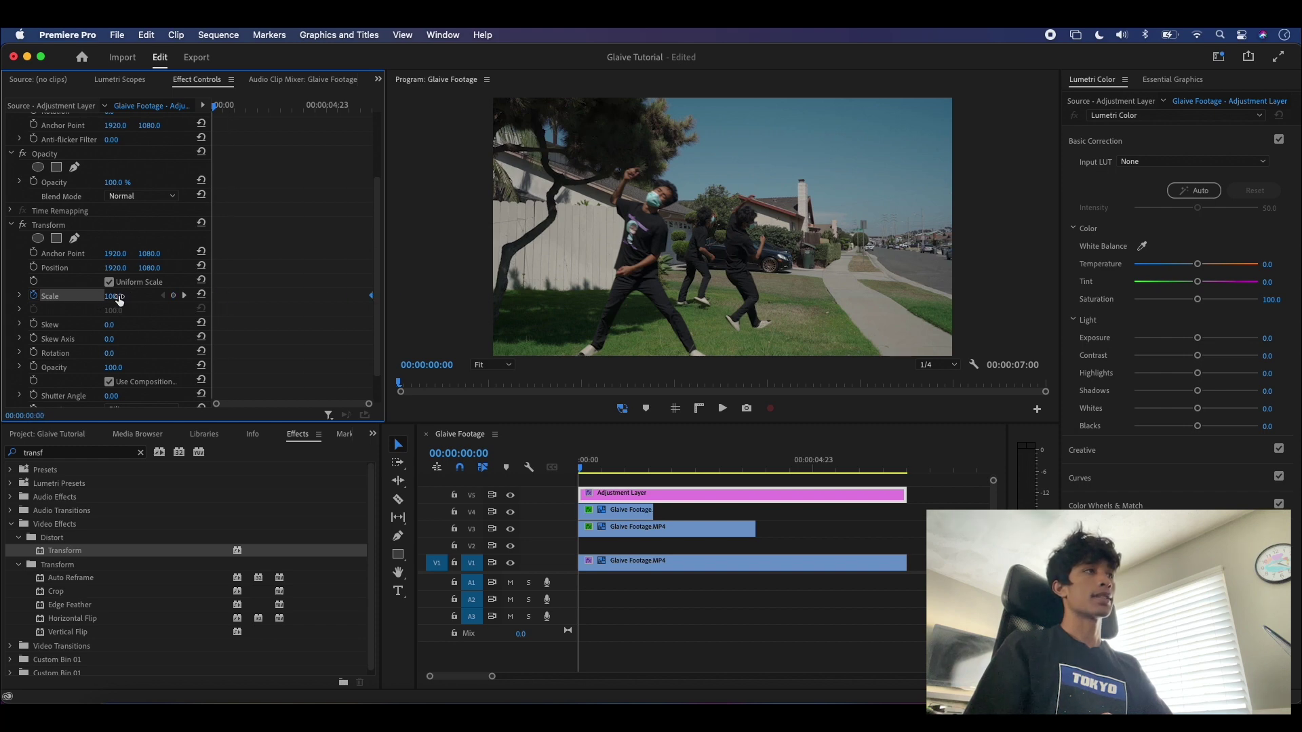
{"action": "left_click_drag", "start_coordinate": [113, 296], "coordinate": [203, 296]}
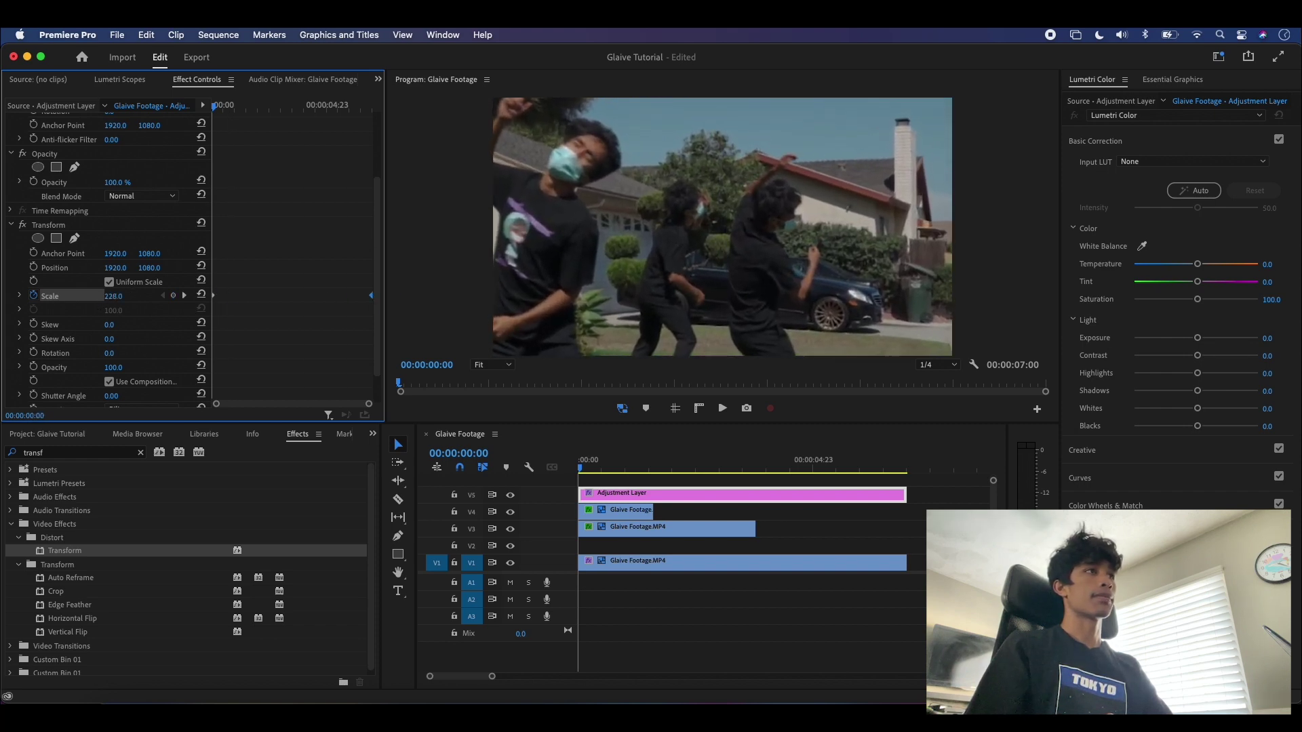
{"action": "left_click", "coordinate": [33, 268]}
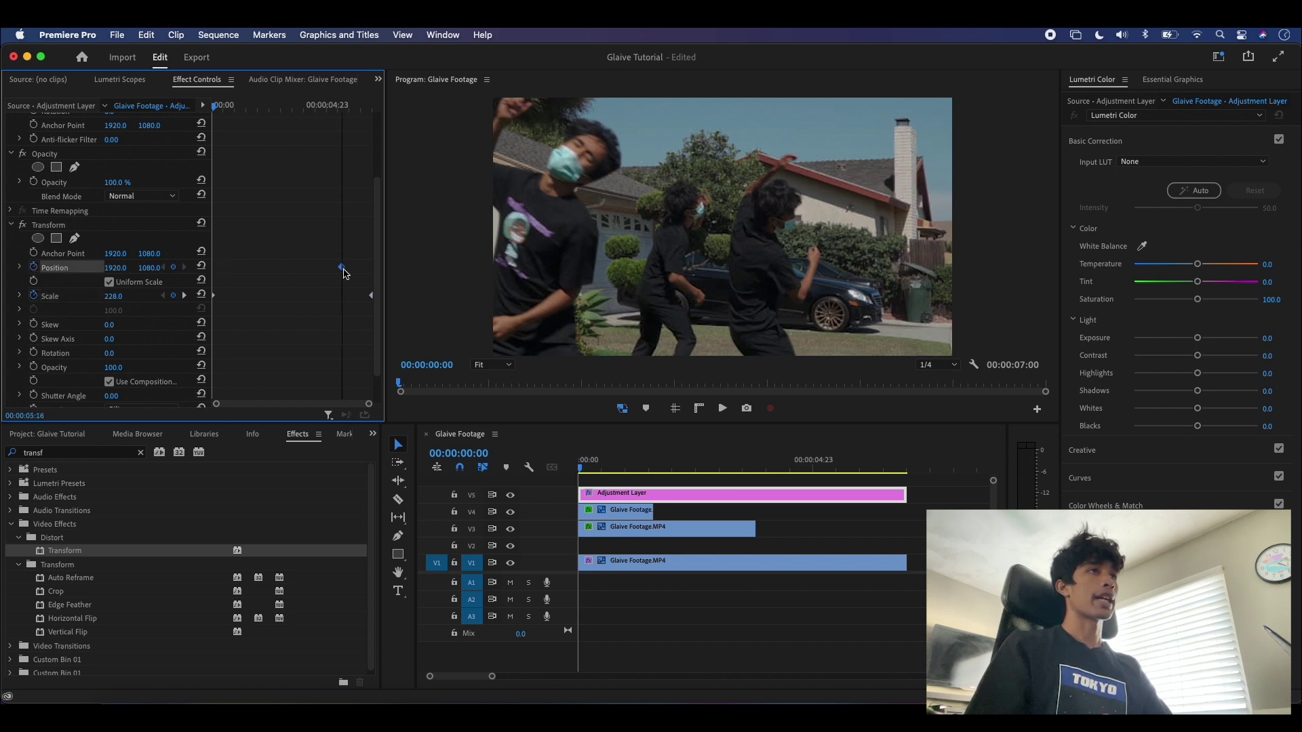
{"action": "left_click_drag", "start_coordinate": [115, 268], "coordinate": [183, 268]}
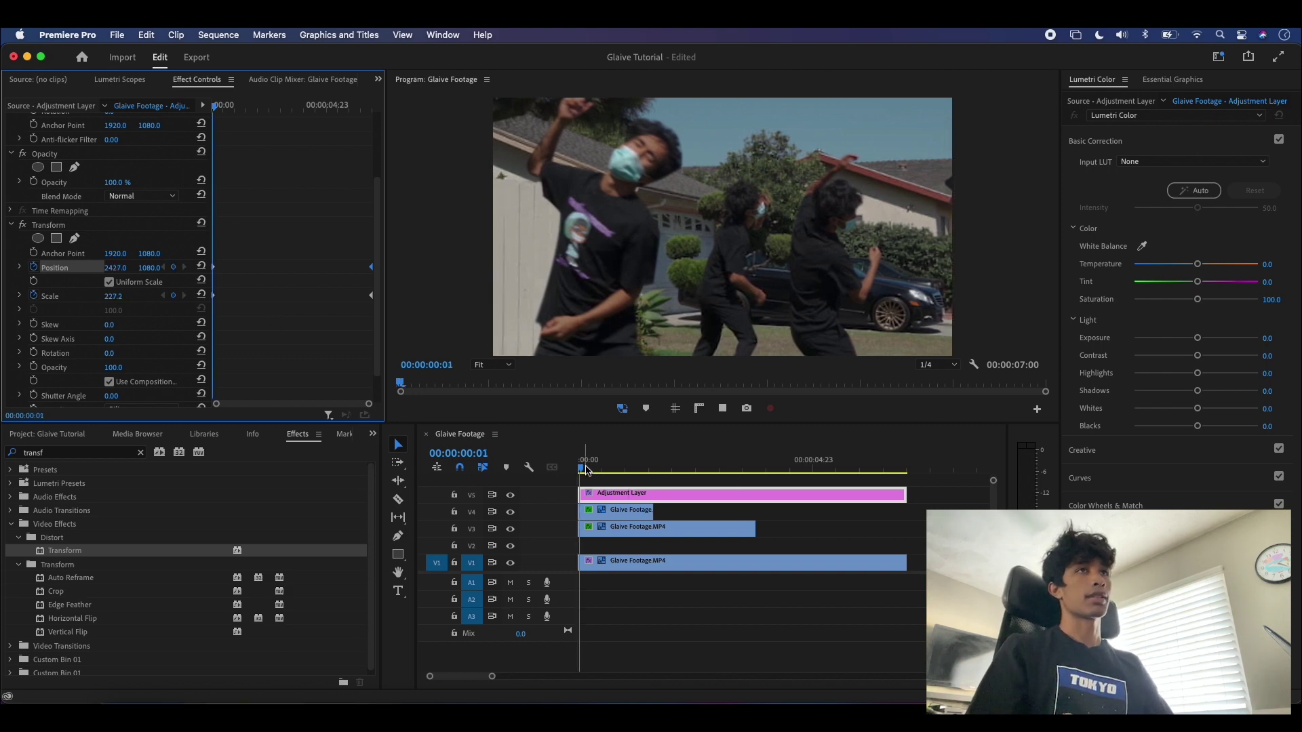
- Play back the sequence to review the animated zoom-out, and return to its start
{"action": "key", "text": "space"}
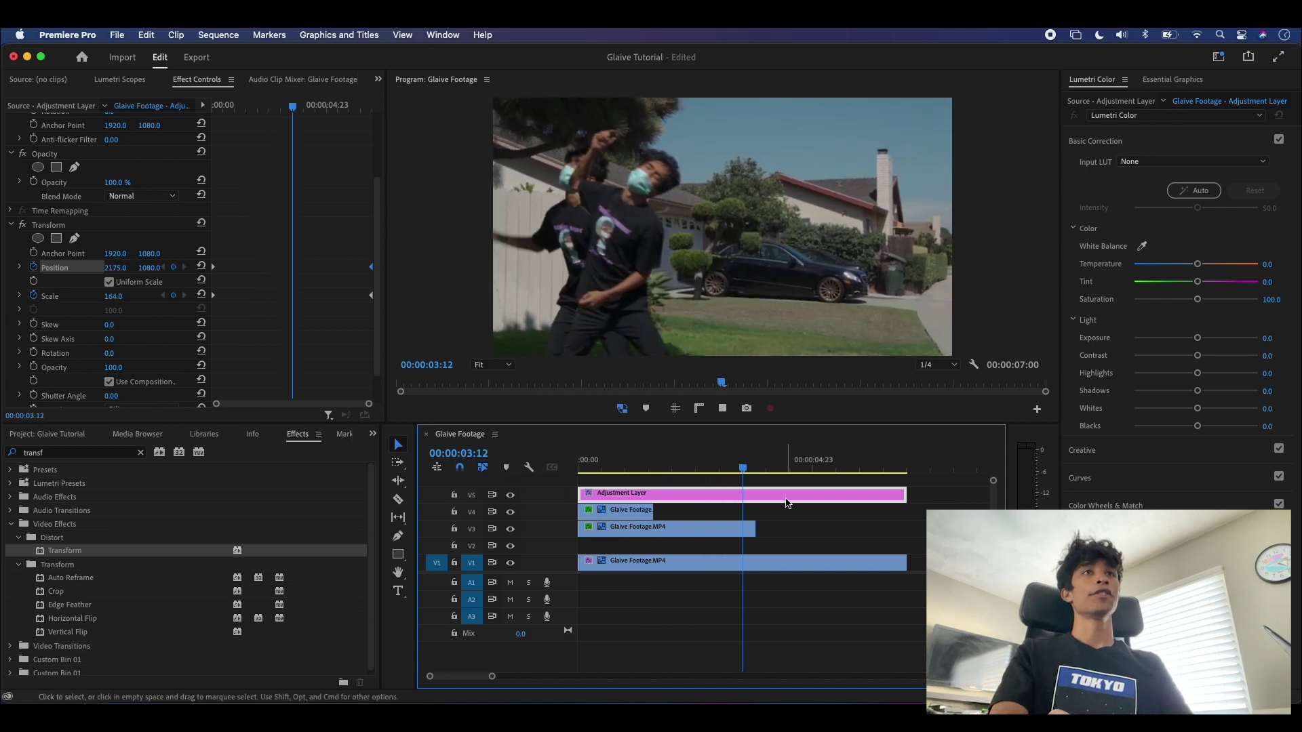
{"action": "left_click_drag", "start_coordinate": [797, 467], "coordinate": [584, 465]}
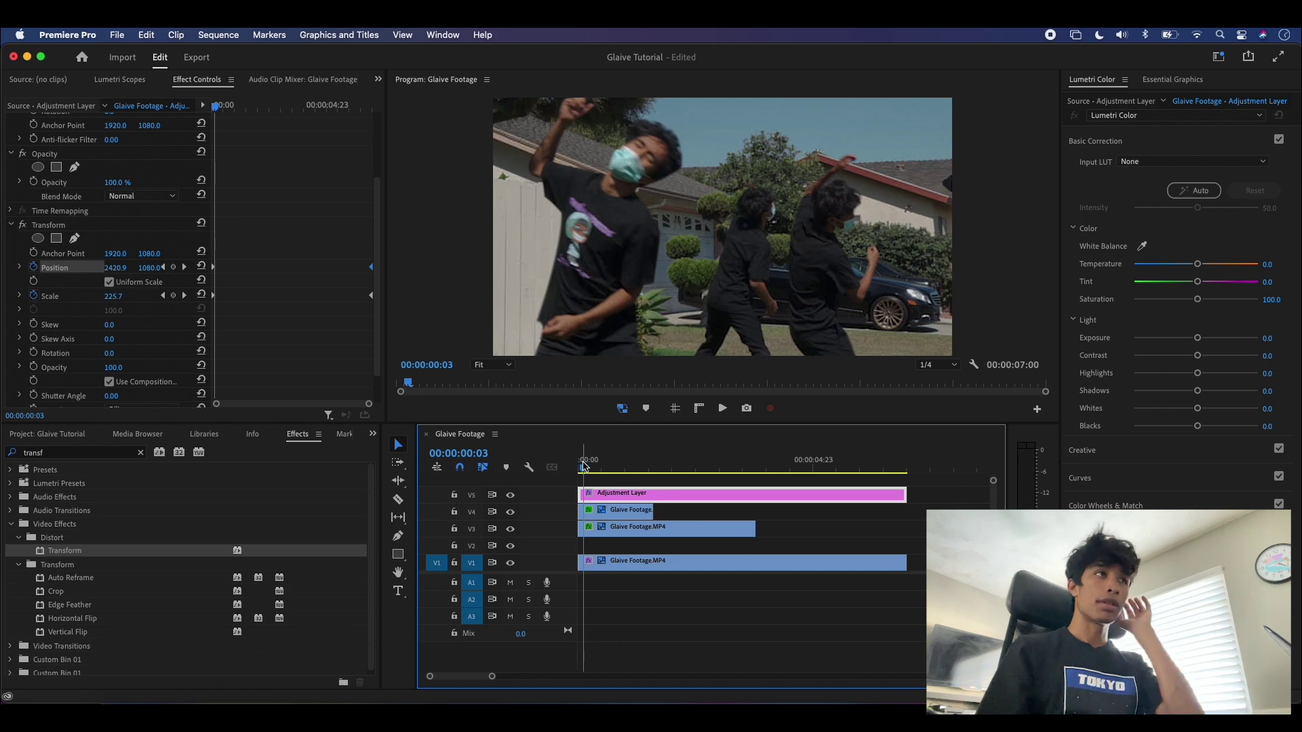
{"action": "mouse_move", "coordinate": [584, 466]}
{"action": "left_mouse_down"}
{"action": "mouse_move", "coordinate": [698, 466]}
{"action": "mouse_move", "coordinate": [565, 479]}
{"action": "left_mouse_up"}
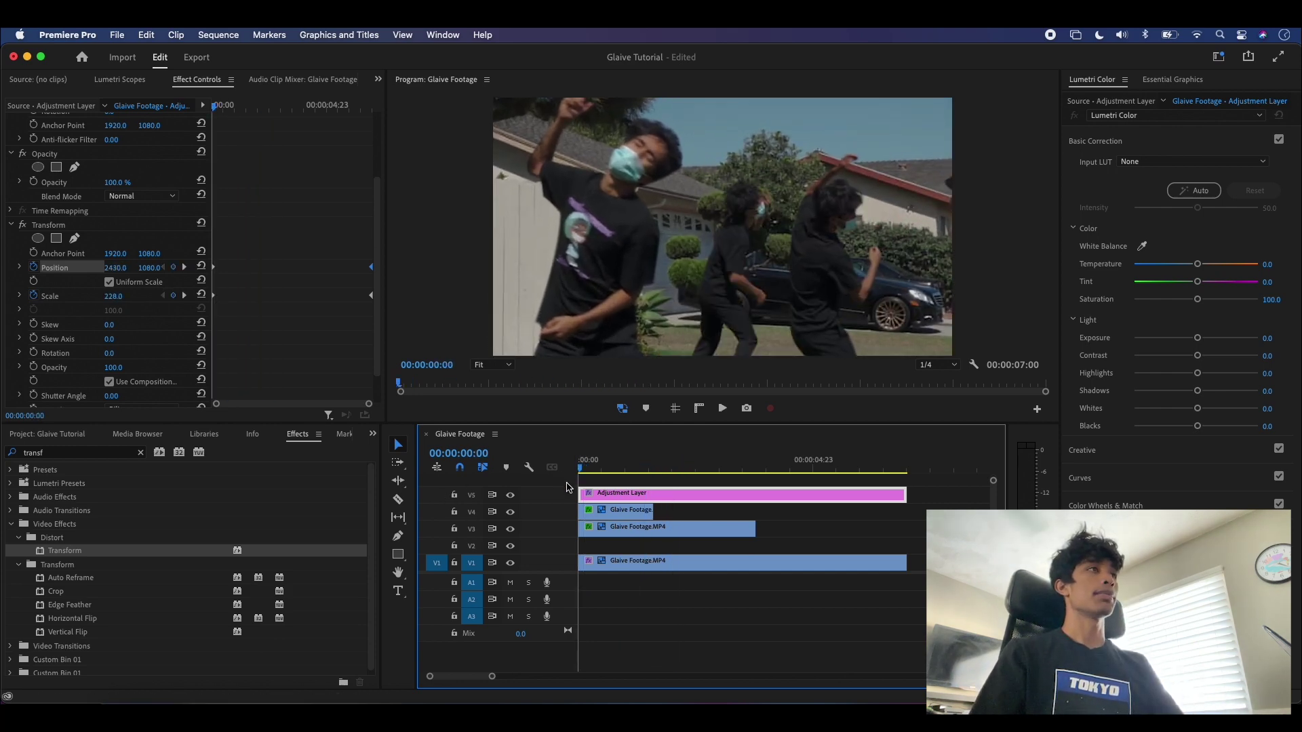
- Search the effects for "hand" and look through the handheld camera presets
{"action": "left_click", "coordinate": [140, 454]}
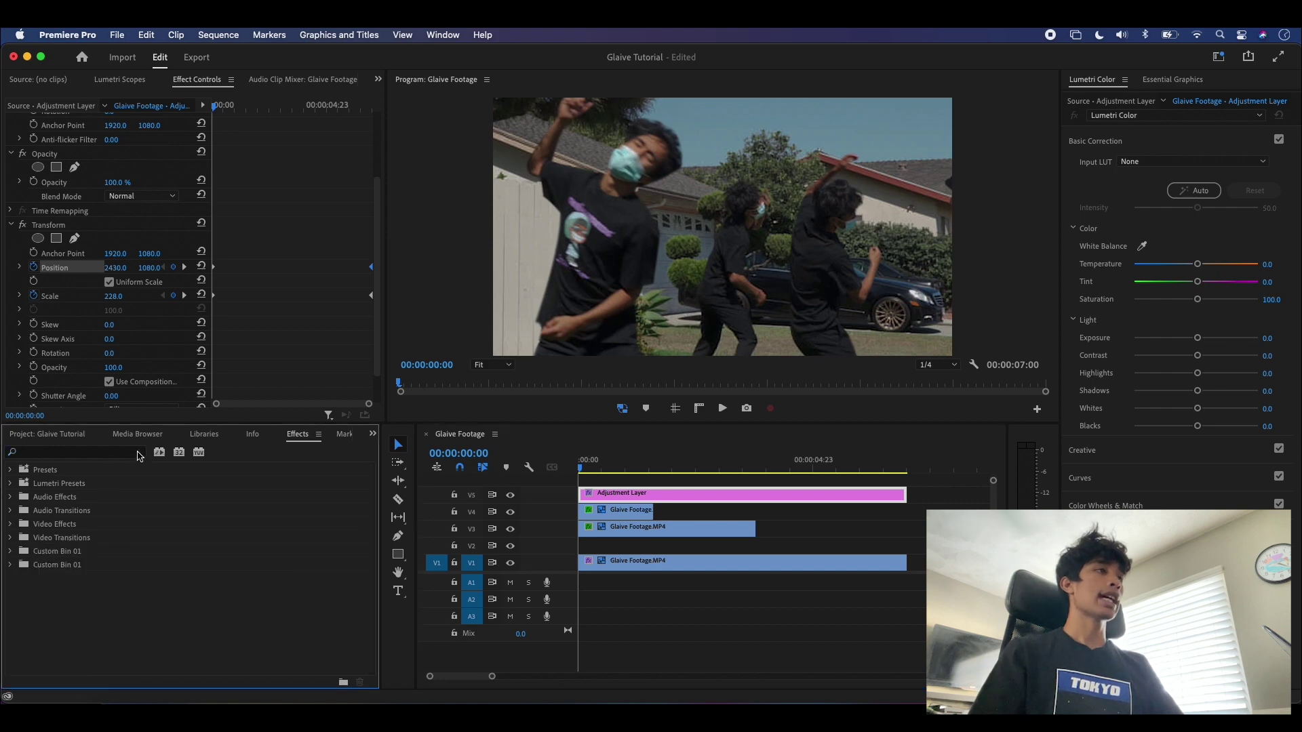
{"action": "left_click", "coordinate": [131, 454]}
{"action": "type", "text": "hand"}
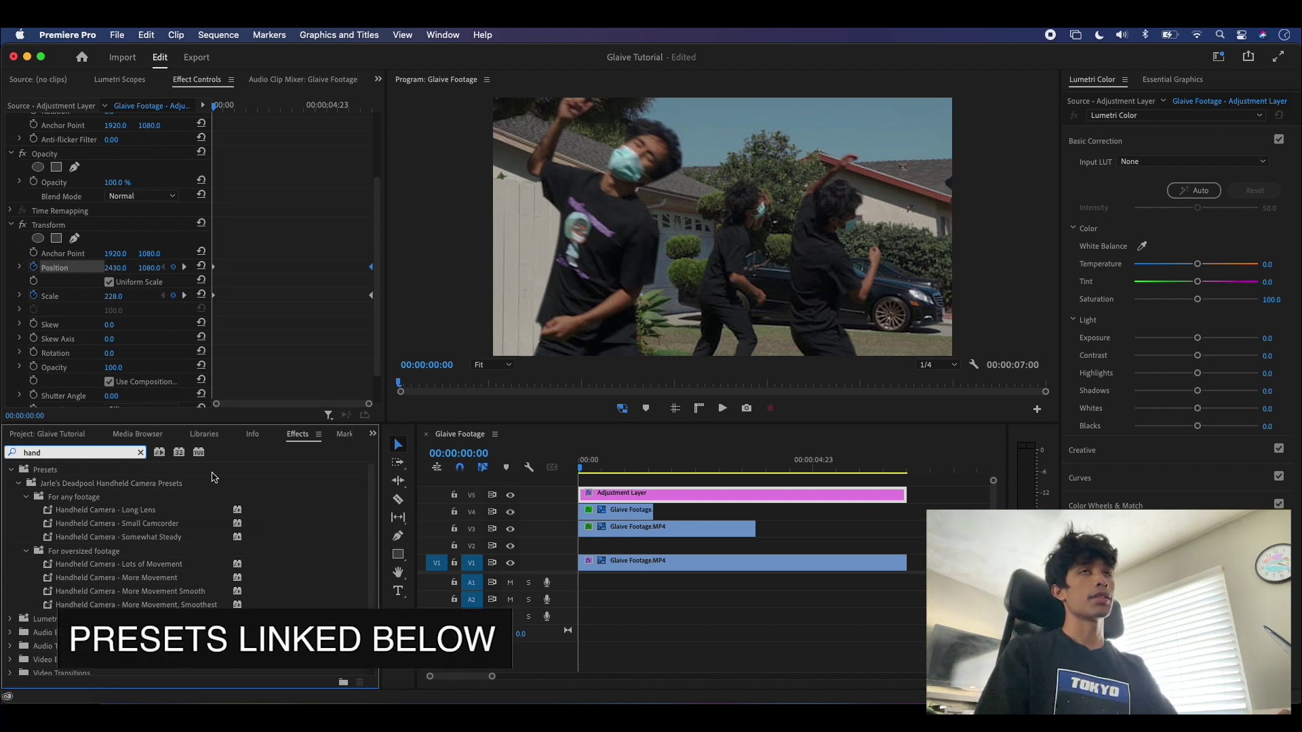
{"action": "scroll", "coordinate": [175, 509], "scroll_direction": "down", "scroll_amount": 2}
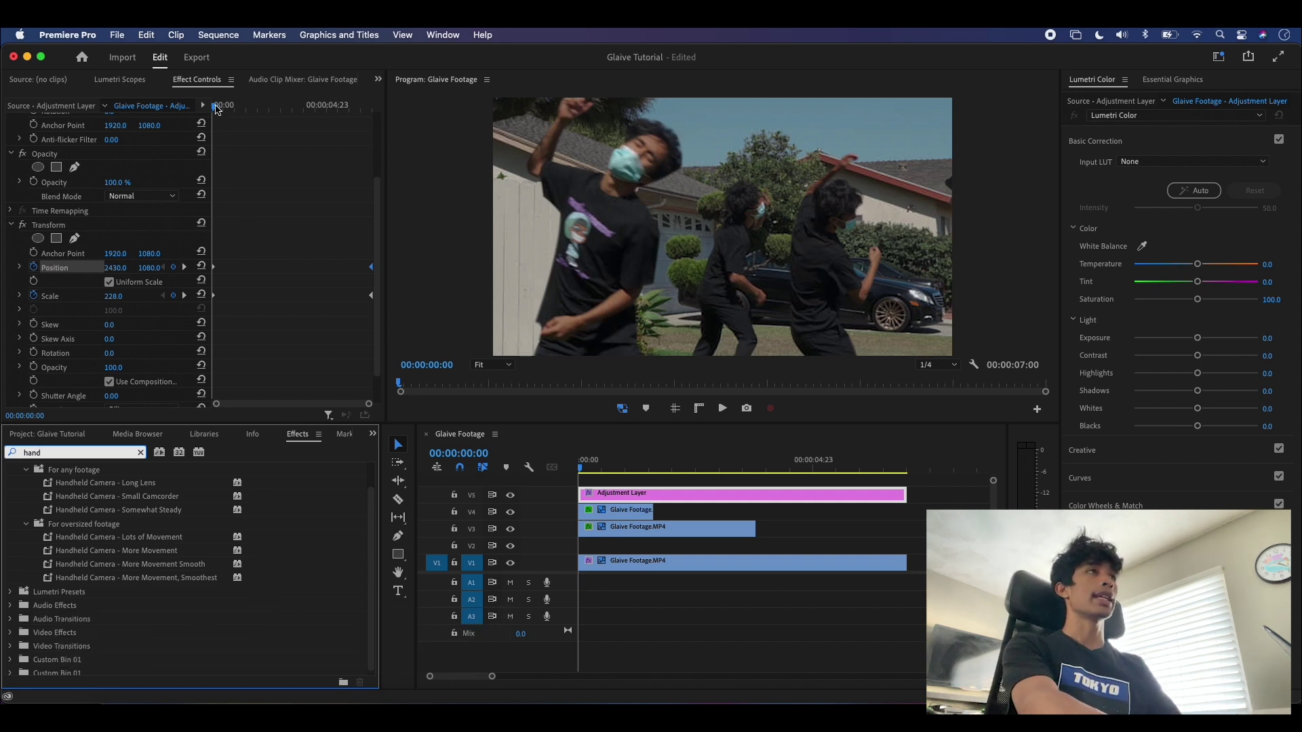
- Add a Transform Position keyframe of 2328.5, 1168 at 00:00:00:13 on the adjustment layer
{"action": "left_click", "coordinate": [217, 109]}
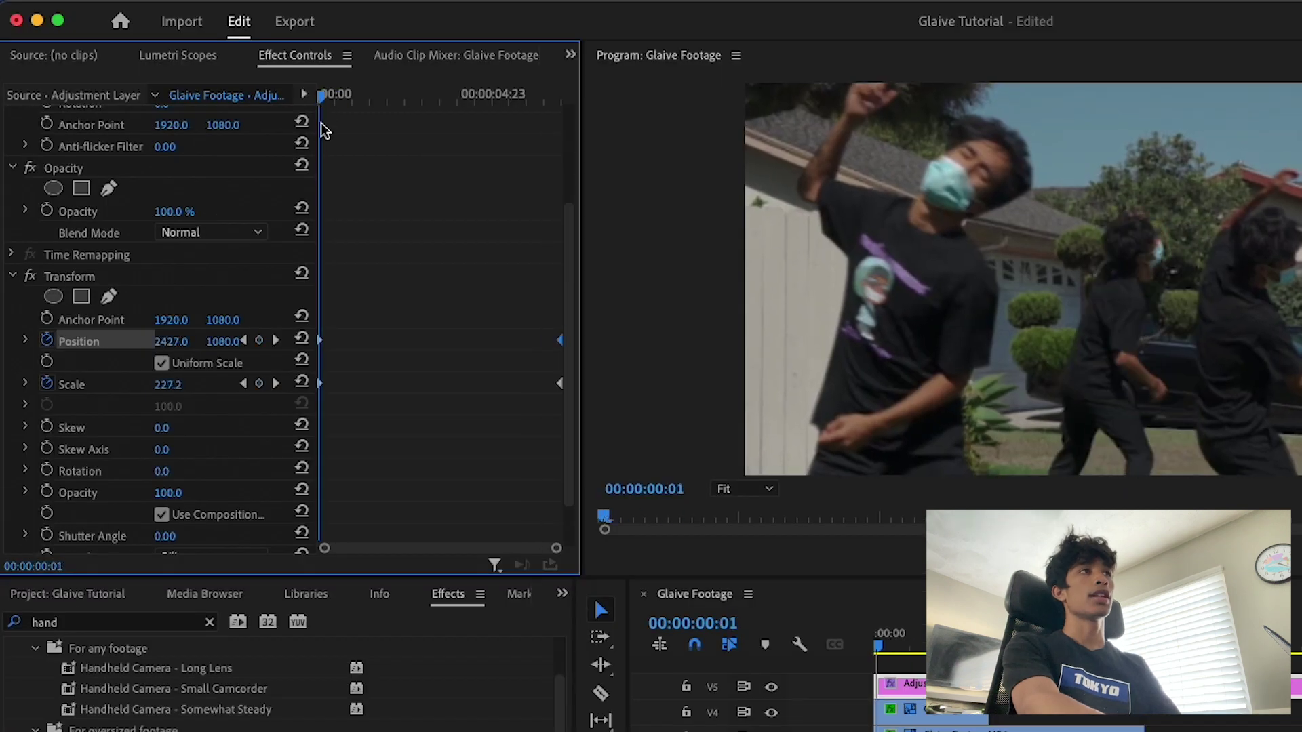
{"action": "left_click_drag", "start_coordinate": [322, 125], "coordinate": [339, 119]}
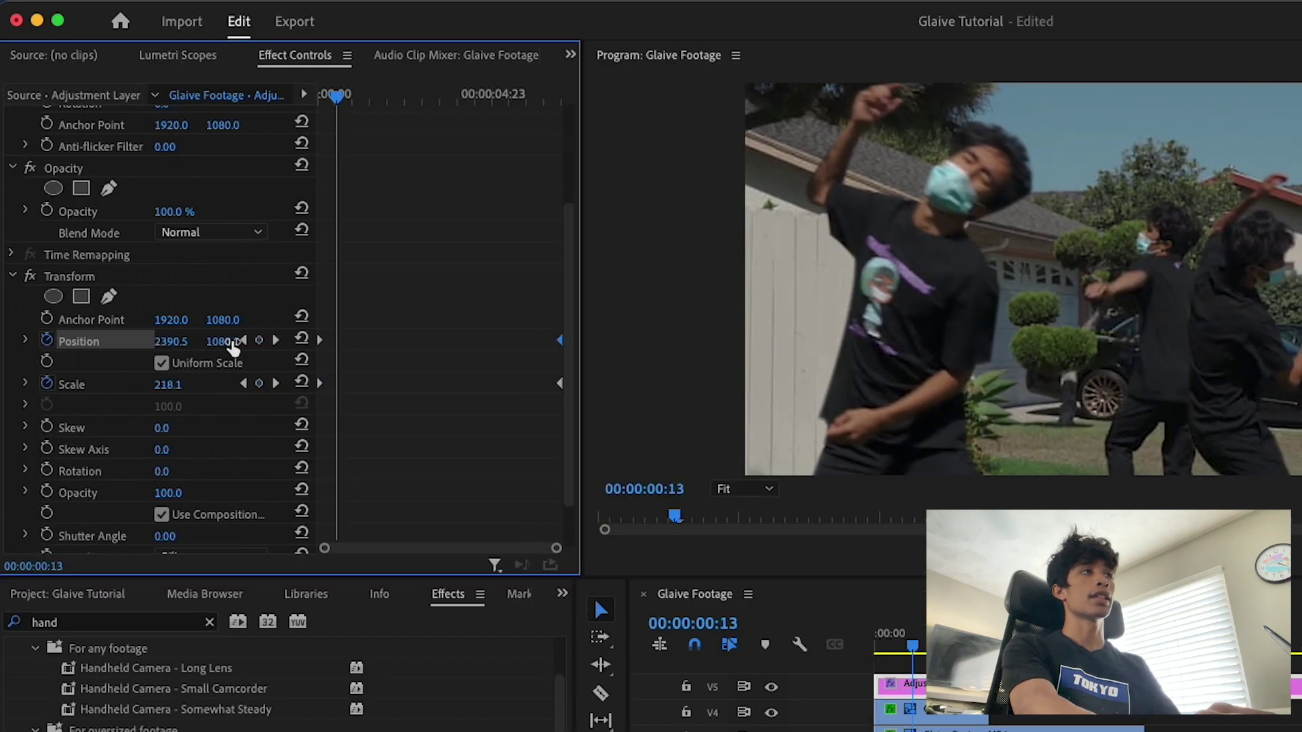
{"action": "left_click_drag", "start_coordinate": [219, 346], "coordinate": [278, 346]}
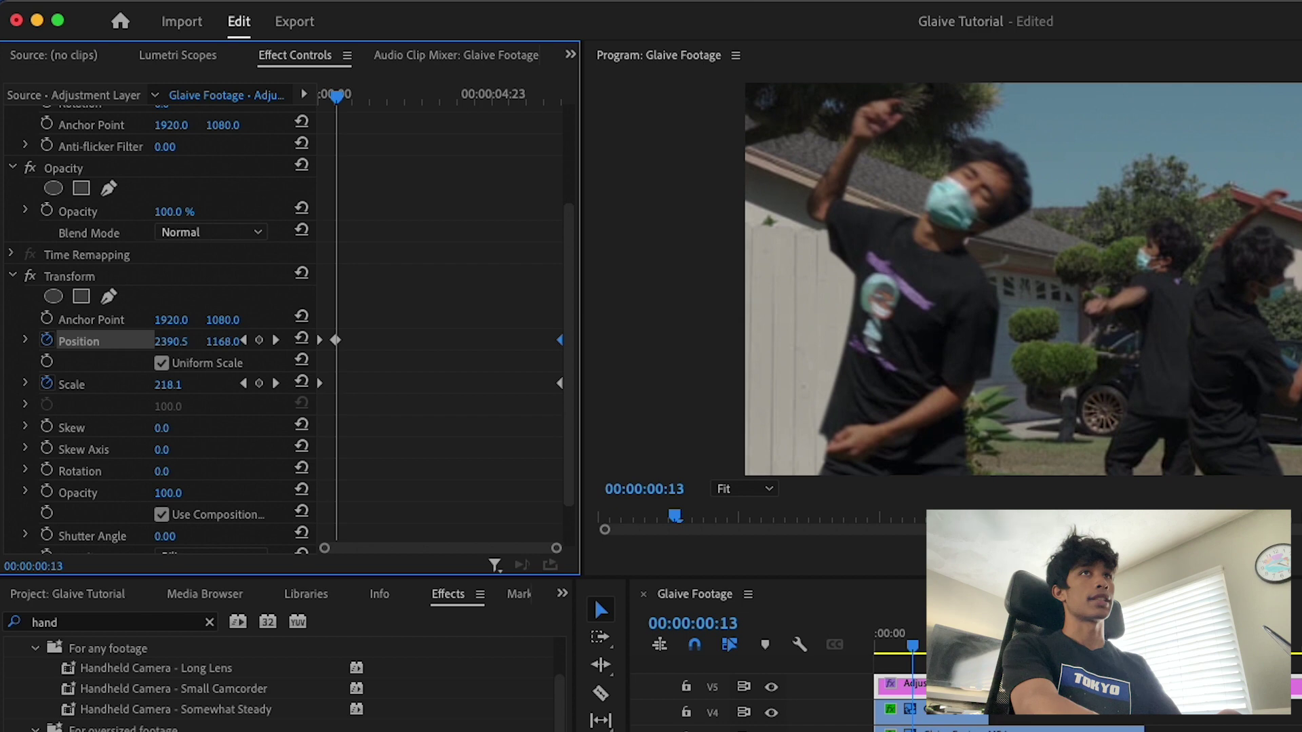
{"action": "left_click_drag", "start_coordinate": [167, 344], "coordinate": [138, 343]}
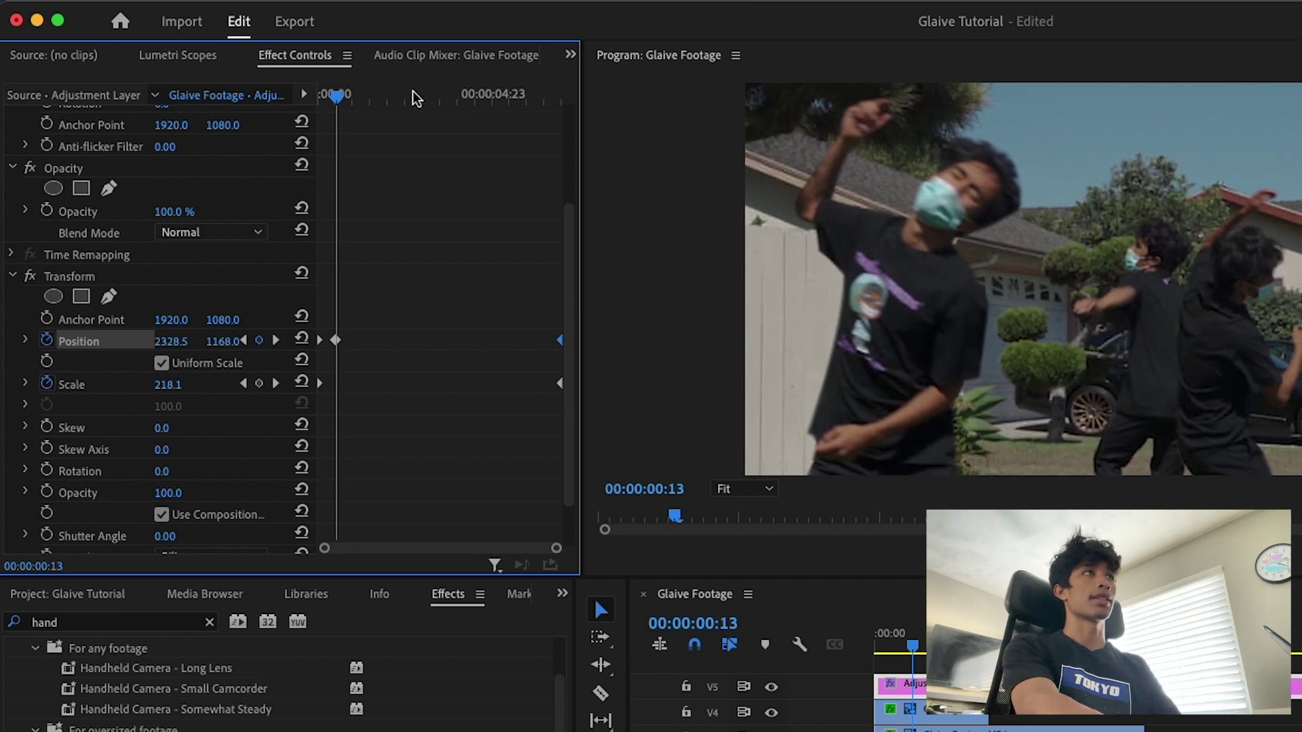
- Add three more Position keyframes with alternating vertical offsets, the last one 2188.9, 1119.5 at 00:00:01:18
{"action": "left_click_drag", "start_coordinate": [336, 92], "coordinate": [350, 88]}
{"action": "left_click_drag", "start_coordinate": [221, 342], "coordinate": [254, 347]}
{"action": "left_click_drag", "start_coordinate": [380, 93], "coordinate": [364, 124]}
{"action": "left_click_drag", "start_coordinate": [212, 347], "coordinate": [135, 348]}
{"action": "left_click_drag", "start_coordinate": [389, 93], "coordinate": [378, 95]}
{"action": "left_click_drag", "start_coordinate": [224, 347], "coordinate": [163, 341]}
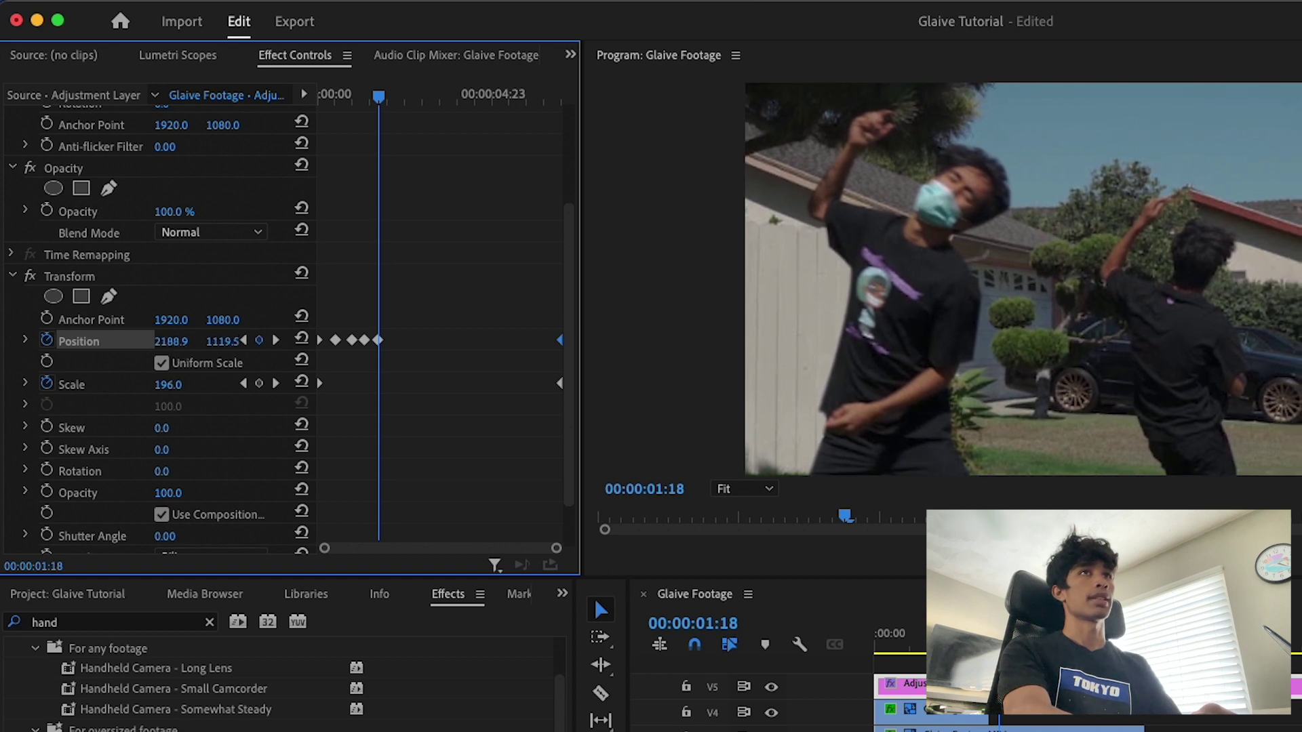
- Play the opening two seconds repeatedly to check the hand-keyed camera shake
{"action": "left_click_drag", "start_coordinate": [380, 95], "coordinate": [319, 105]}
{"action": "key", "text": "space"}
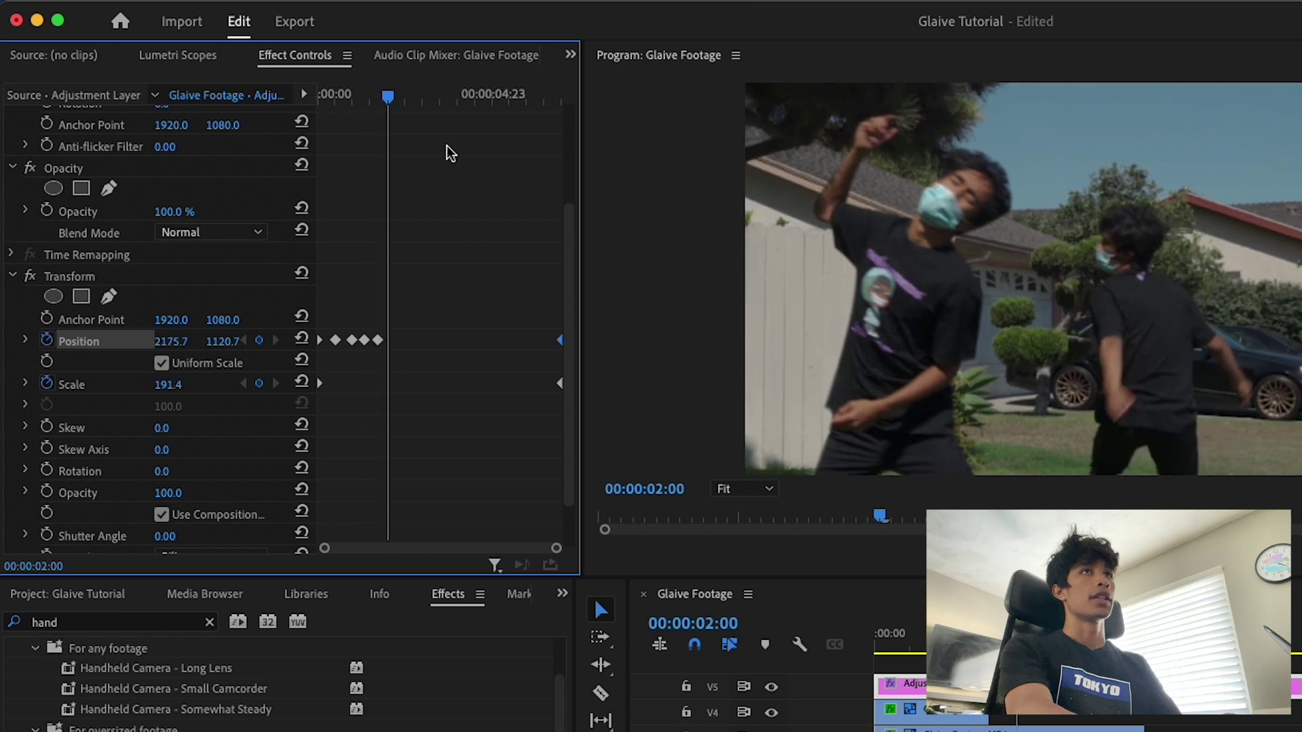
{"action": "left_click", "coordinate": [320, 97]}
{"action": "key", "text": "space"}
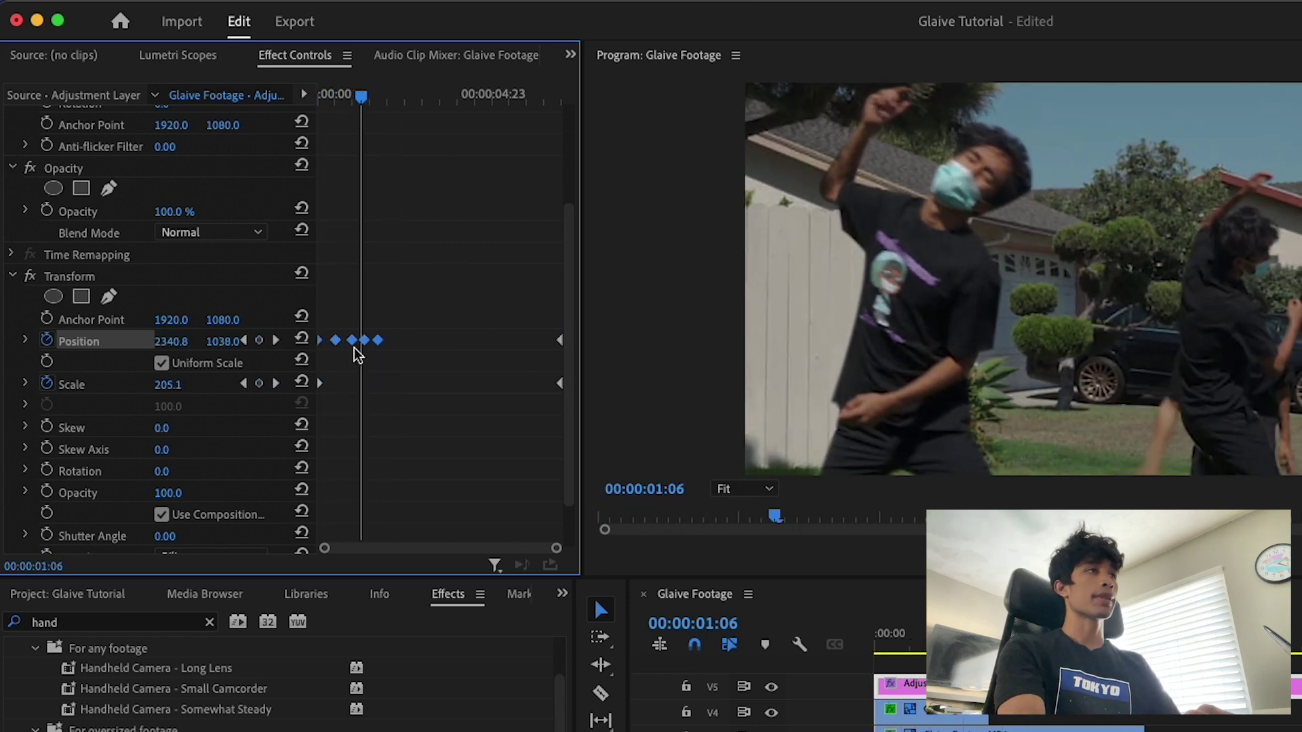
- Copy the first five Position keyframes and paste them at further points along the adjustment layer to repeat the shake
{"action": "key", "text": "super+c"}
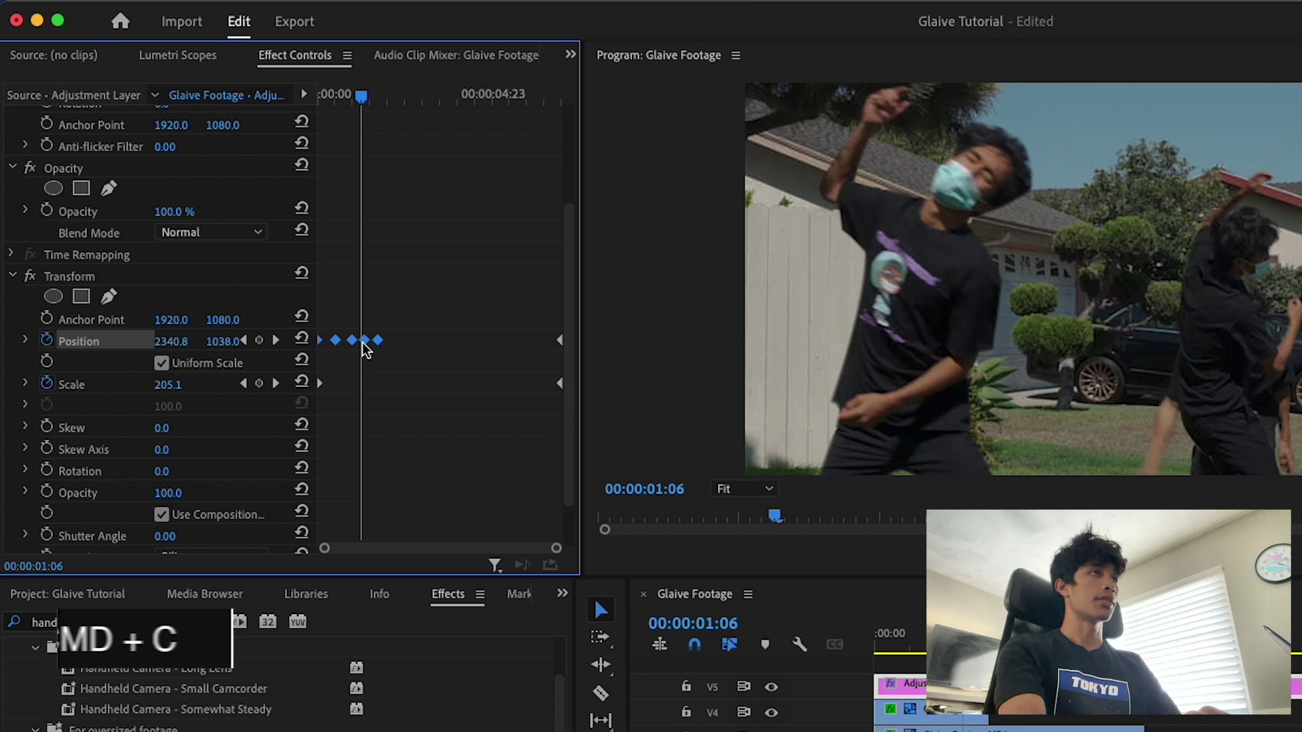
{"action": "left_click_drag", "start_coordinate": [361, 97], "coordinate": [509, 81]}
{"action": "key", "text": "super+v"}
{"action": "key", "text": "super+v"}
- Delete the last two pasted Position keyframes and place a keyframe with the reset Position at the adjustment layer's end
{"action": "left_click_drag", "start_coordinate": [324, 548], "coordinate": [368, 549]}
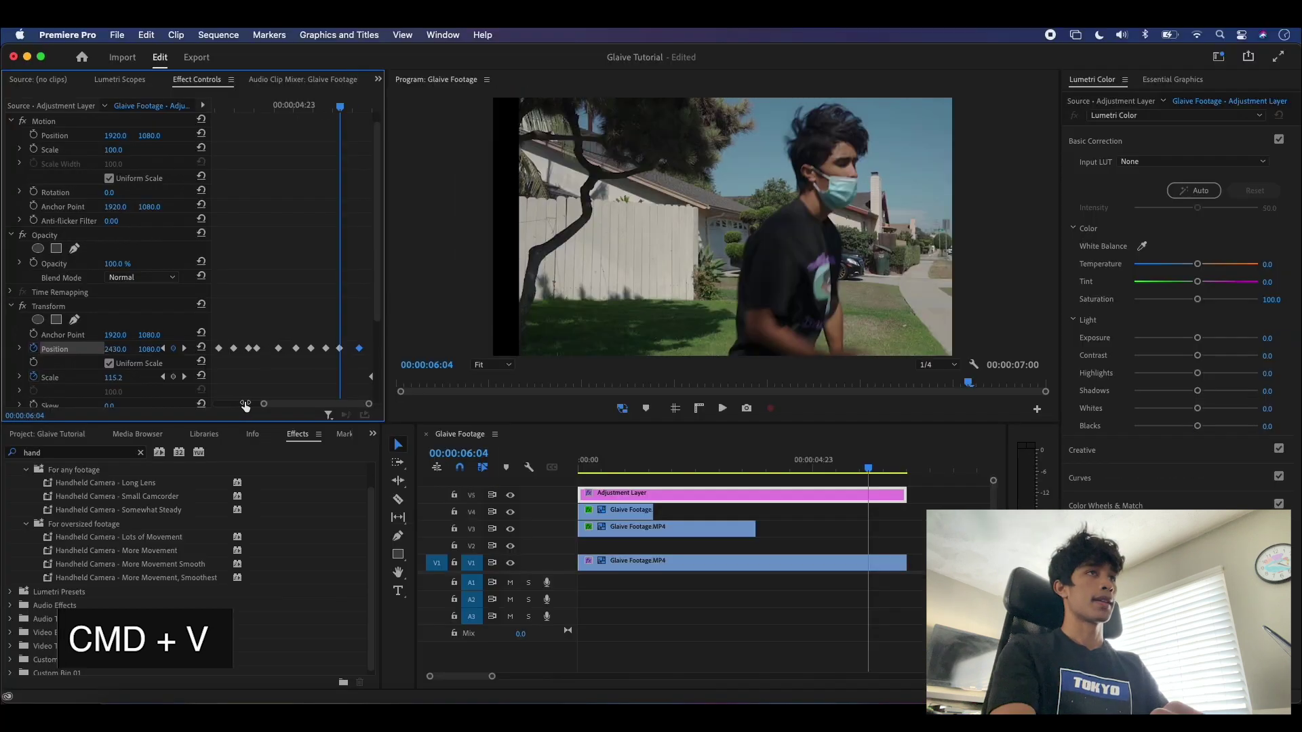
{"action": "left_click_drag", "start_coordinate": [246, 405], "coordinate": [306, 404]}
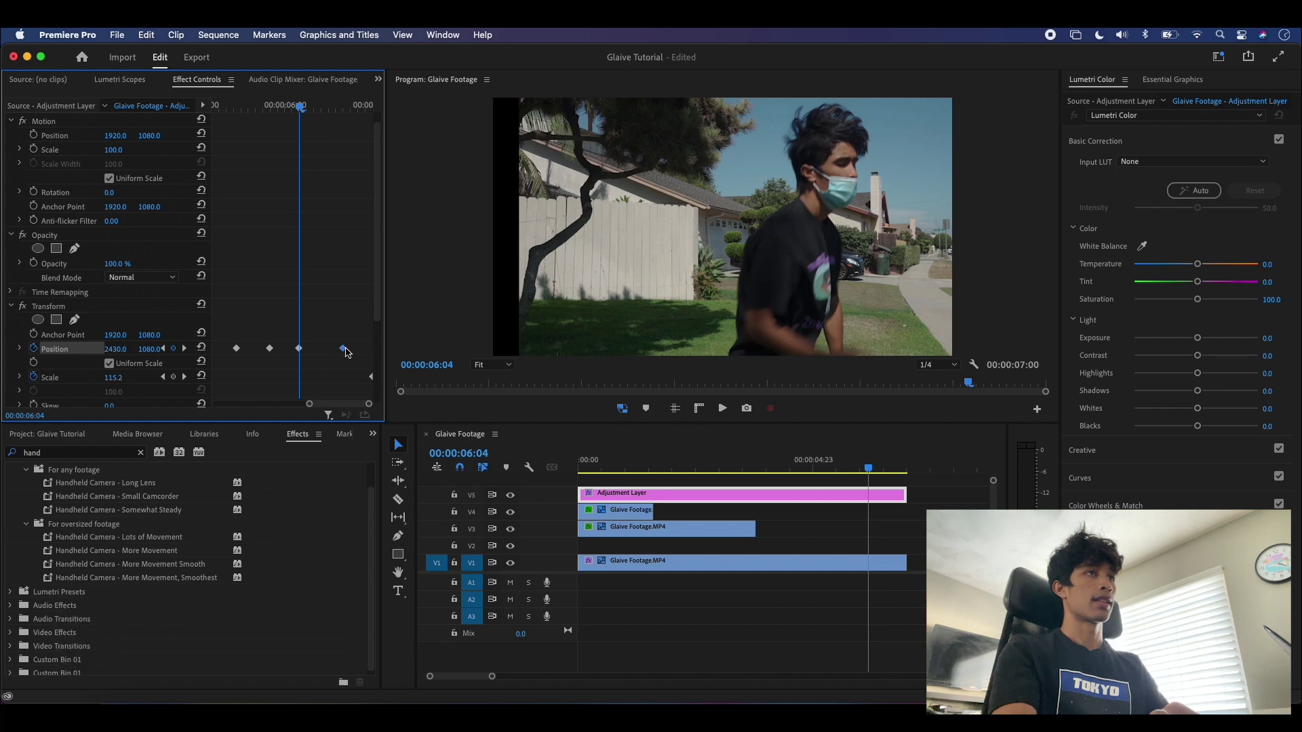
{"action": "left_click_drag", "start_coordinate": [312, 110], "coordinate": [357, 104]}
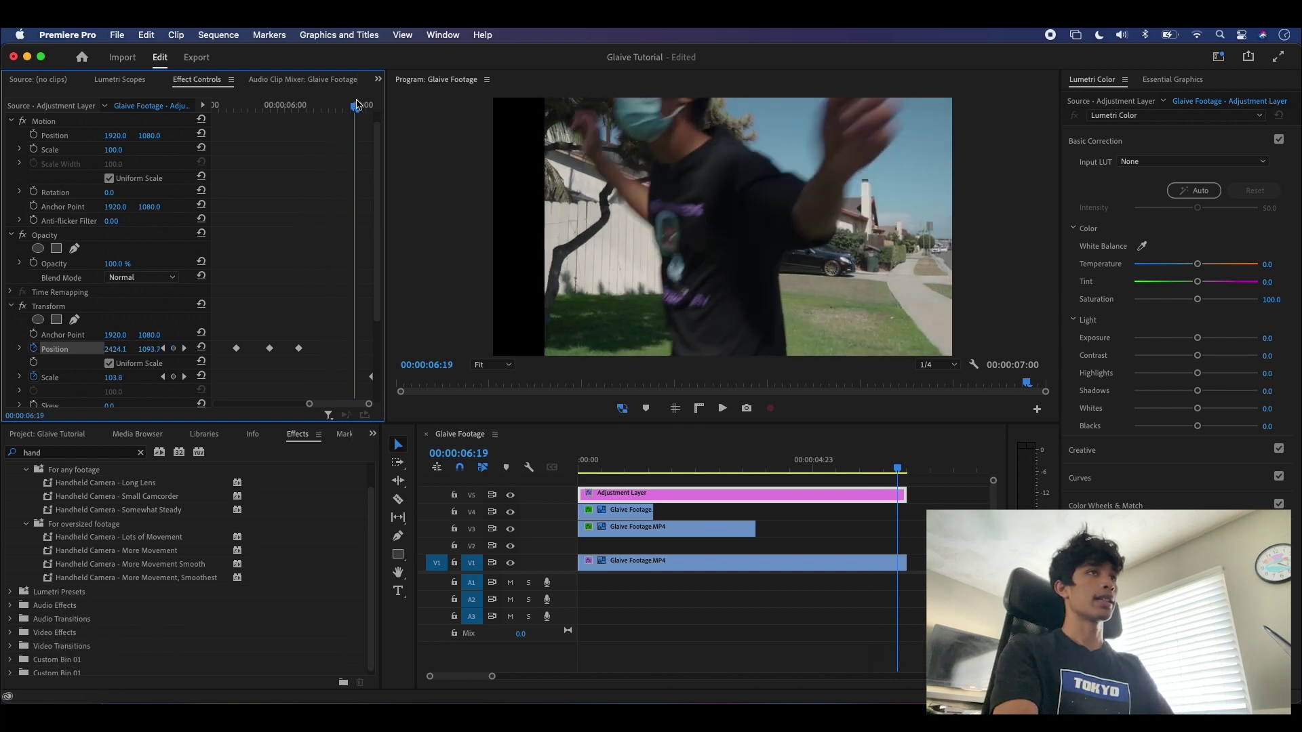
{"action": "key", "text": "Right"}
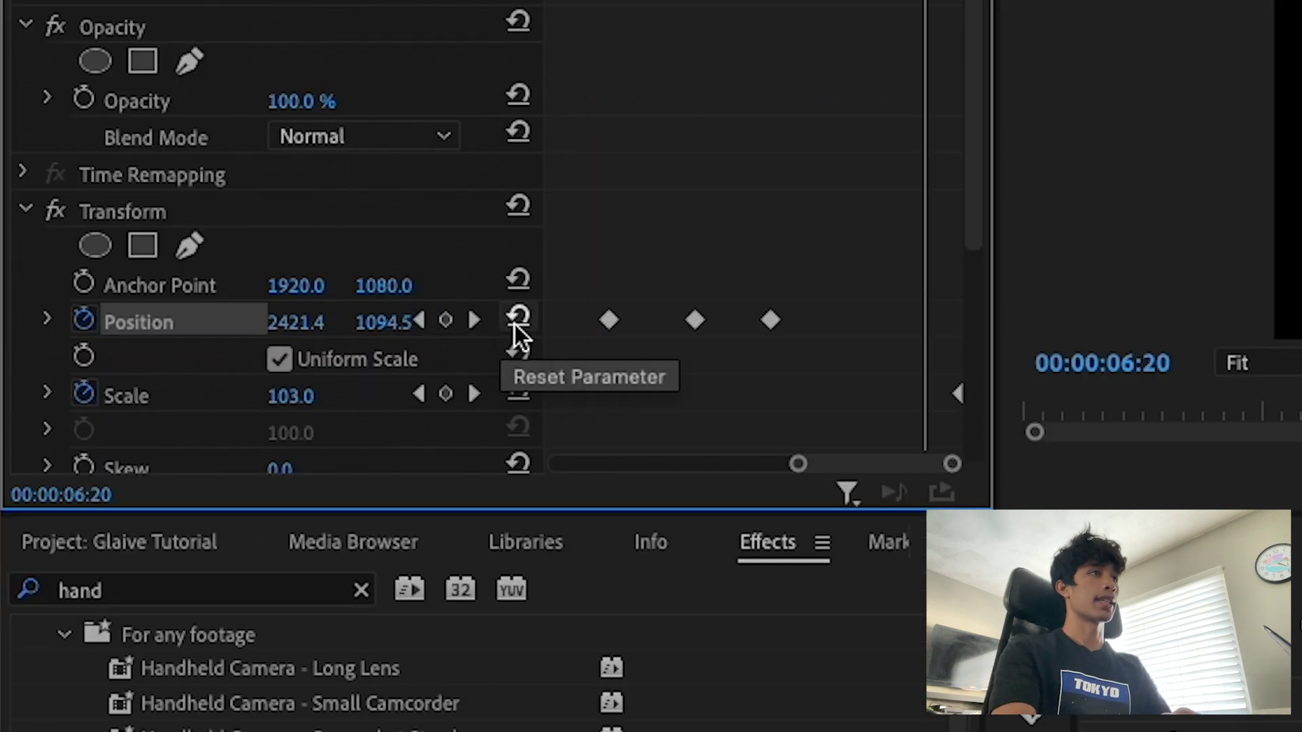
{"action": "left_click", "coordinate": [517, 319]}
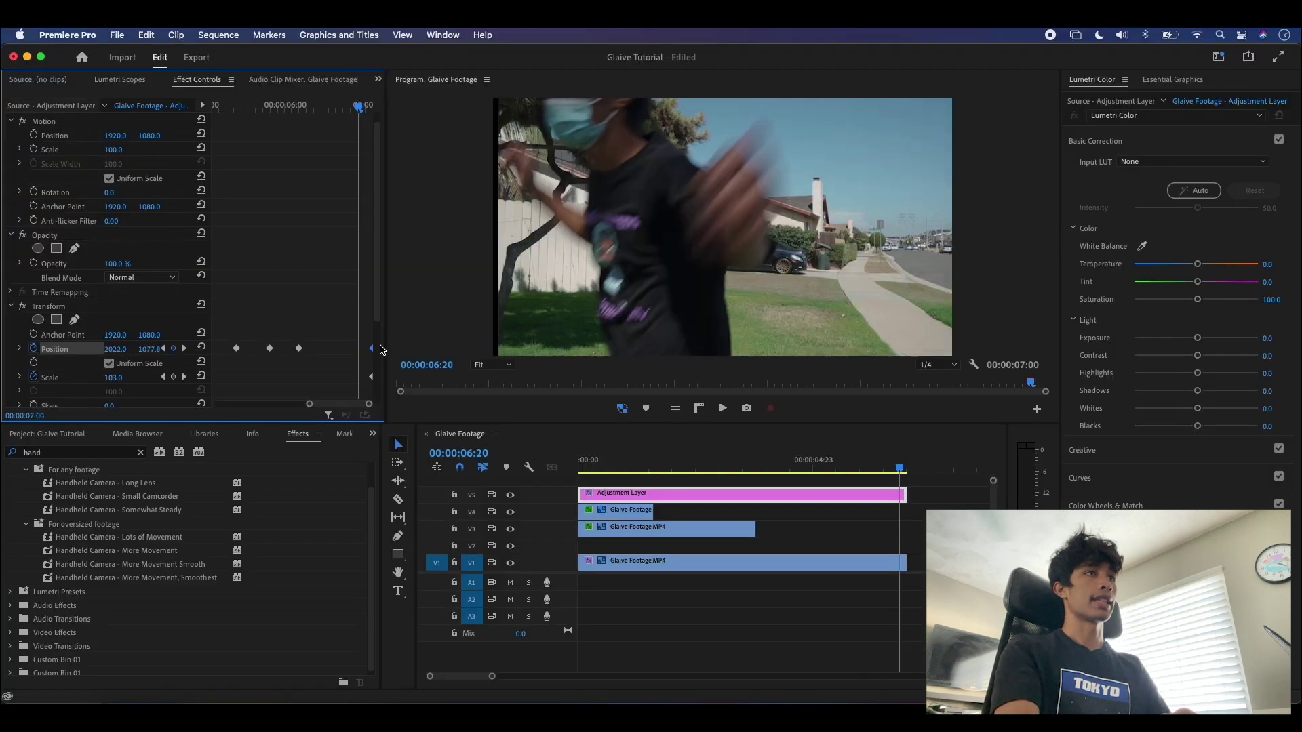
{"action": "left_click_drag", "start_coordinate": [357, 108], "coordinate": [296, 108]}
{"action": "left_click", "coordinate": [771, 321]}
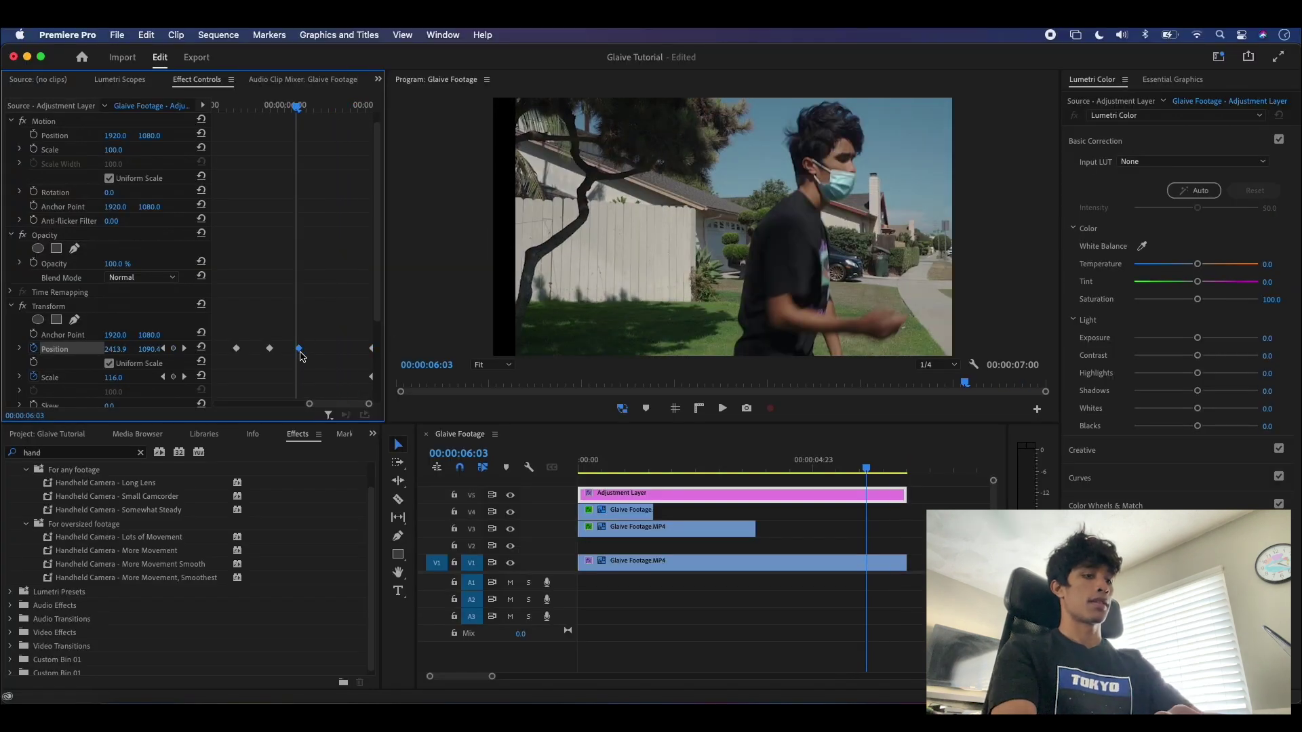
- Play and scrub through the whole sequence to review the zoom-out combined with the repeated camera shake
{"action": "key", "text": "space"}
{"action": "left_click_drag", "start_coordinate": [907, 468], "coordinate": [478, 504]}
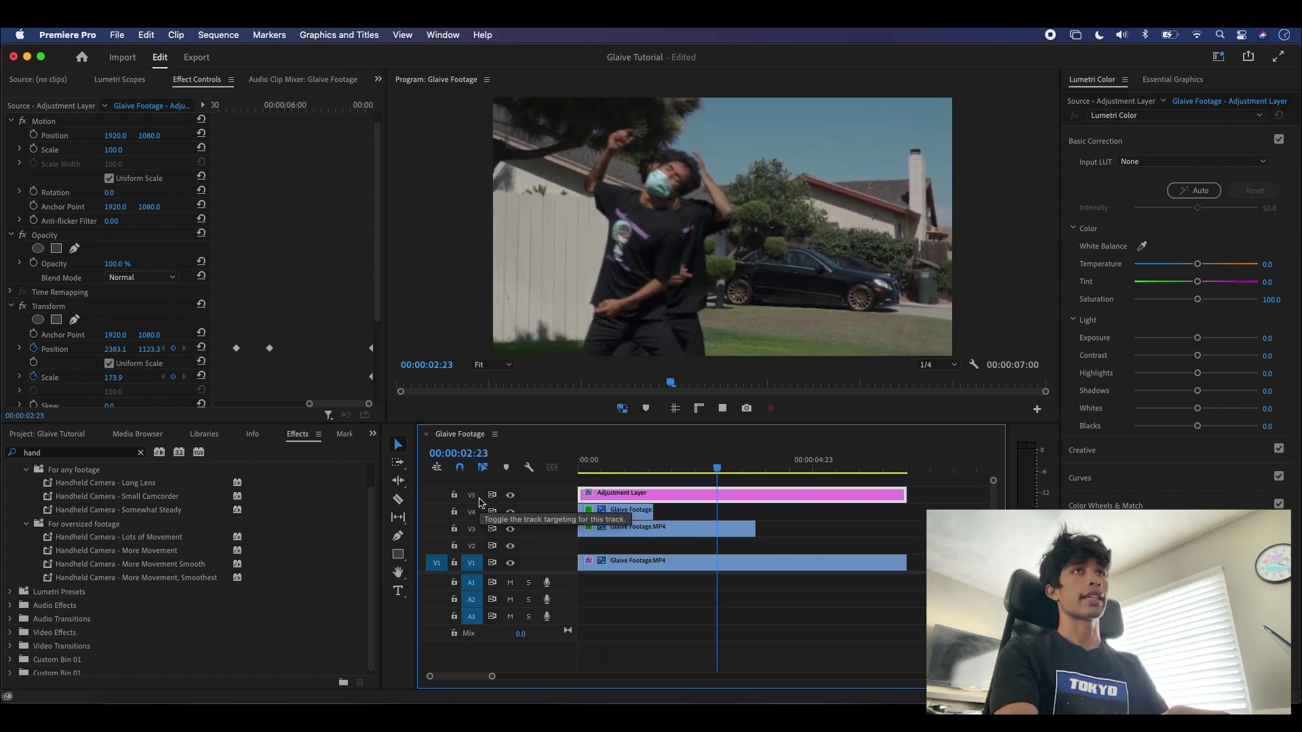
{"action": "key", "text": "space"}
{"action": "scroll", "coordinate": [329, 339], "scroll_direction": "down", "scroll_amount": 5}
{"action": "left_click_drag", "start_coordinate": [809, 468], "coordinate": [760, 472]}
{"action": "key", "text": "space"}
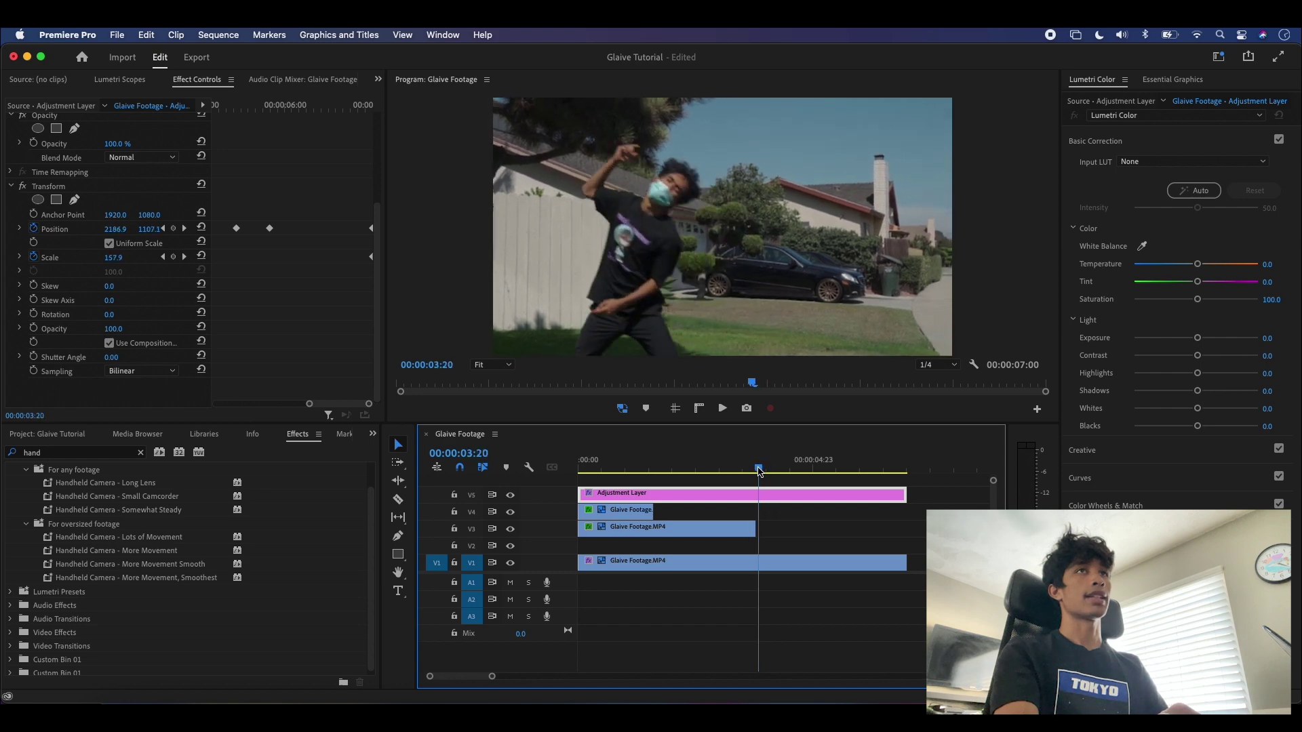
- Shift the pasted Position keyframes near 00:00:04:00 slightly later to even out the shake's spacing and play that stretch
{"action": "left_click_drag", "start_coordinate": [311, 405], "coordinate": [203, 413]}
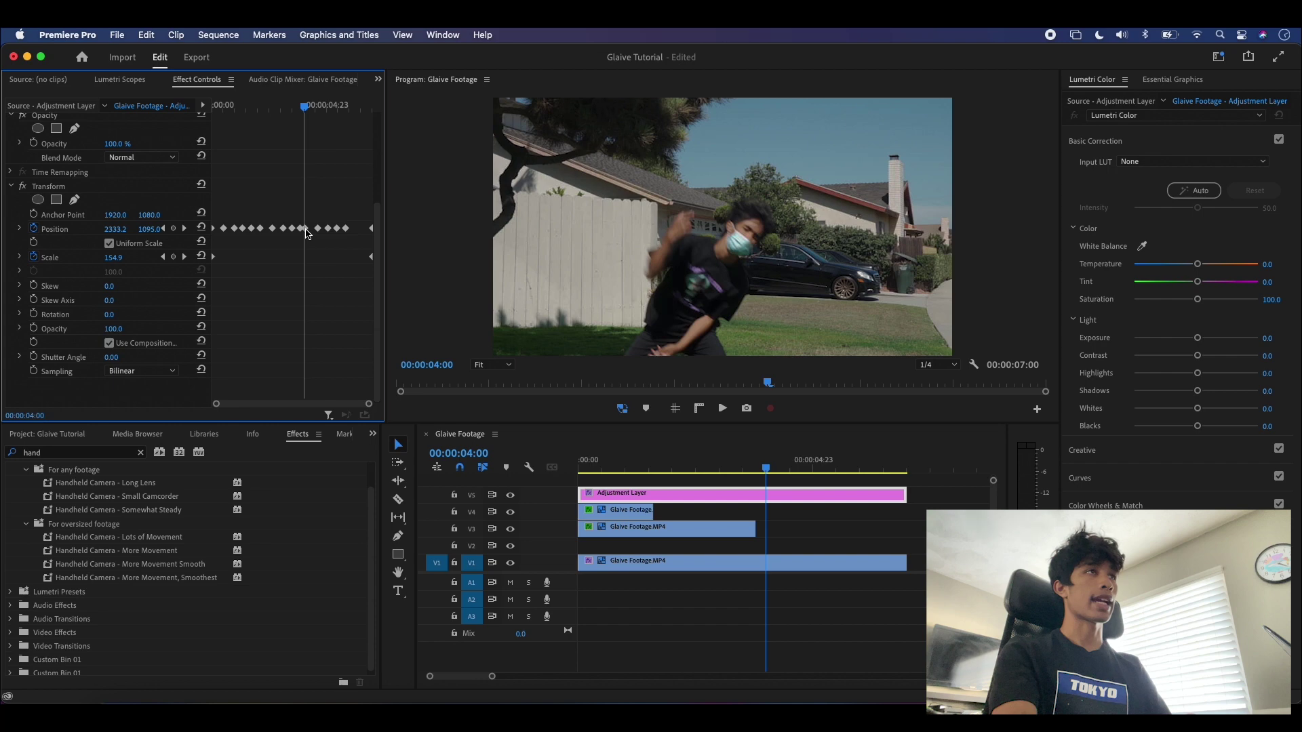
{"action": "left_click_drag", "start_coordinate": [308, 233], "coordinate": [309, 233]}
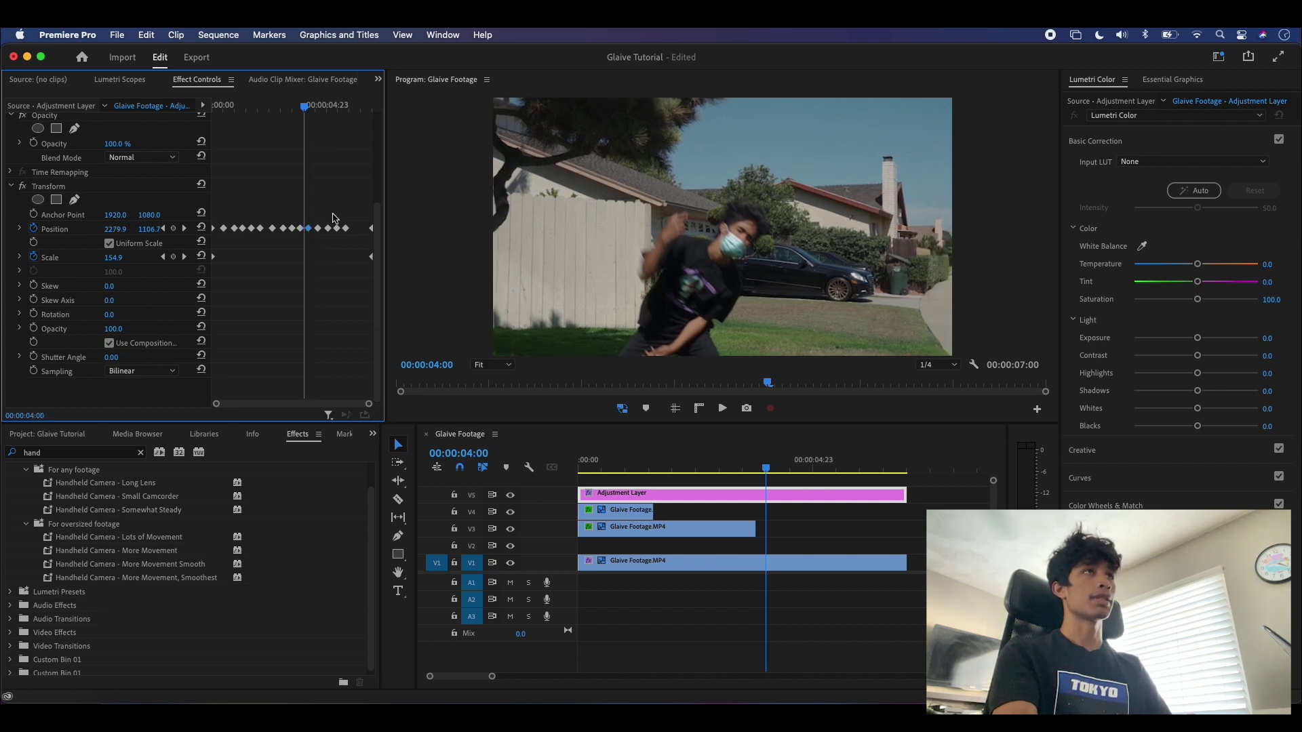
{"action": "mouse_move", "coordinate": [300, 119]}
{"action": "left_mouse_down"}
{"action": "mouse_move", "coordinate": [324, 108]}
{"action": "mouse_move", "coordinate": [297, 110]}
{"action": "left_mouse_up"}
{"action": "key", "text": "space"}
{"action": "left_click", "coordinate": [314, 229]}
- Set the temporal interpolation of all the adjustment layer's Position keyframes except the last to Bezier and play the sequence
{"action": "left_click_drag", "start_coordinate": [219, 243], "coordinate": [210, 253]}
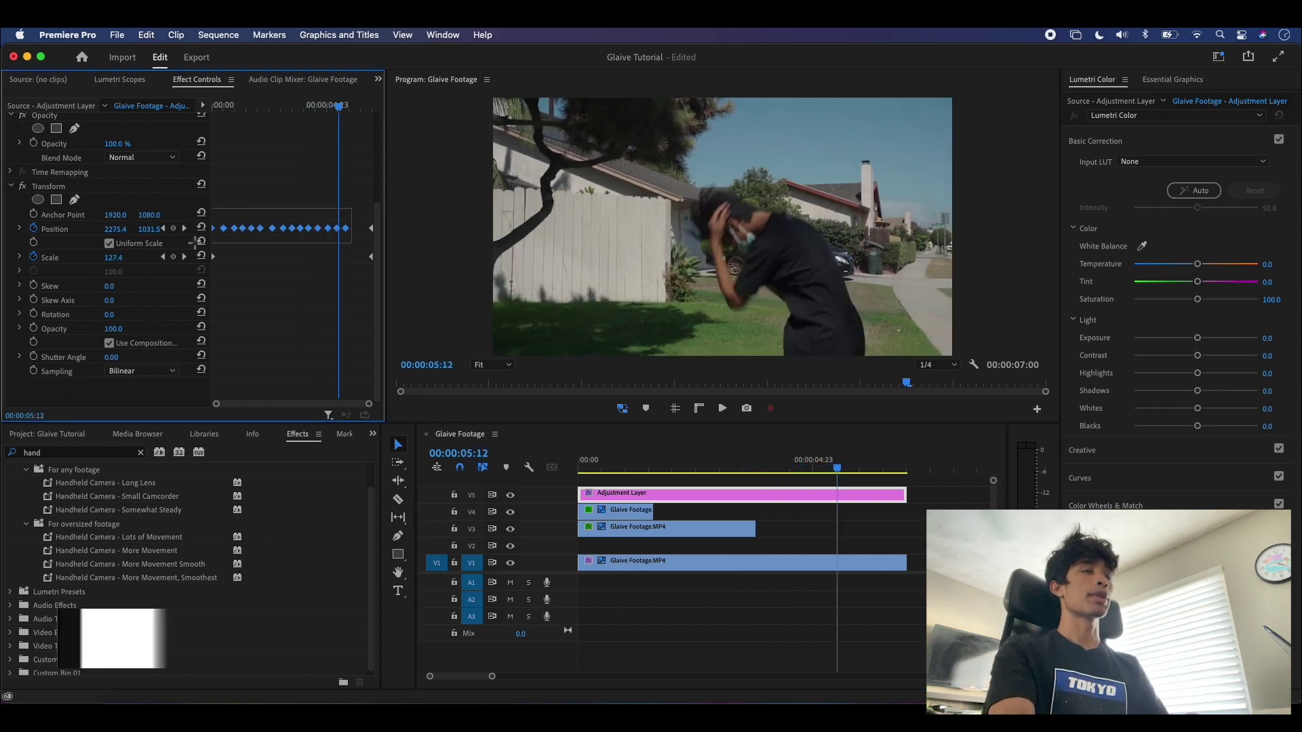
{"action": "right_click", "coordinate": [247, 238]}
{"action": "mouse_move", "coordinate": [301, 357]}
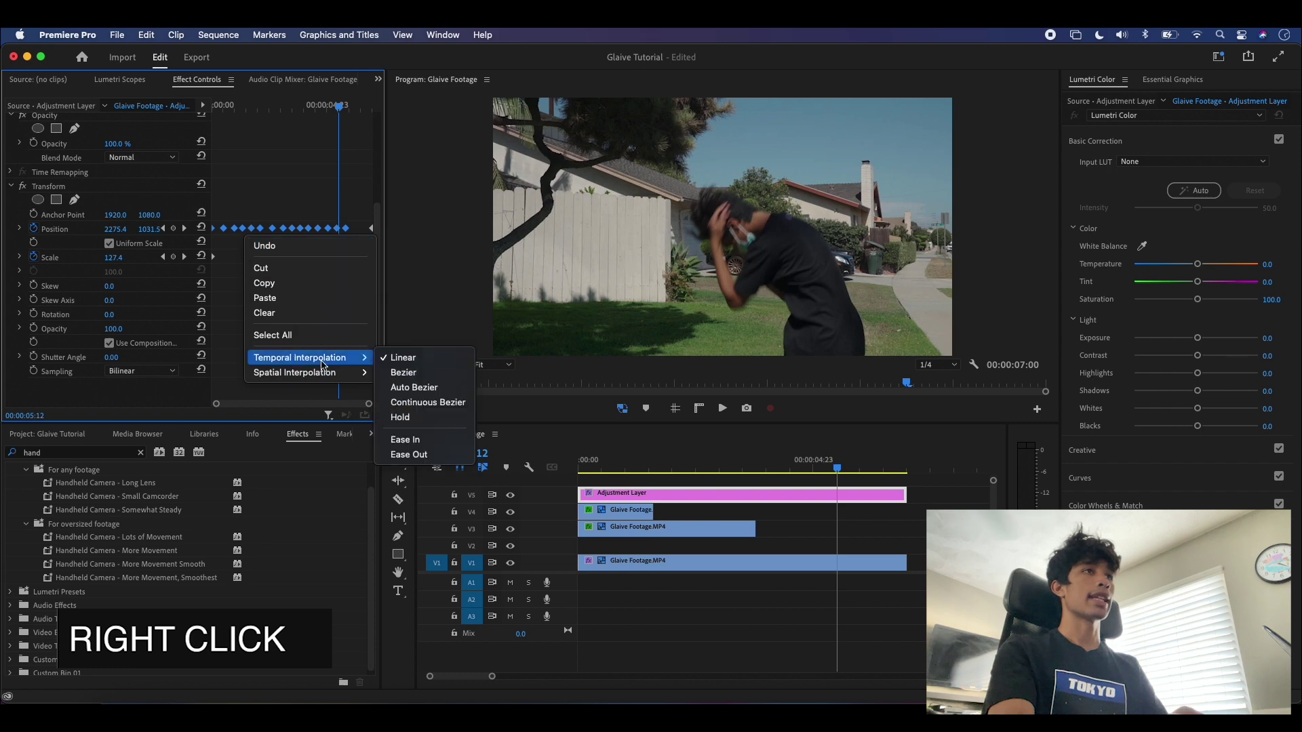
{"action": "left_click", "coordinate": [399, 372]}
{"action": "left_click_drag", "start_coordinate": [333, 105], "coordinate": [207, 128]}
{"action": "key", "text": "space"}
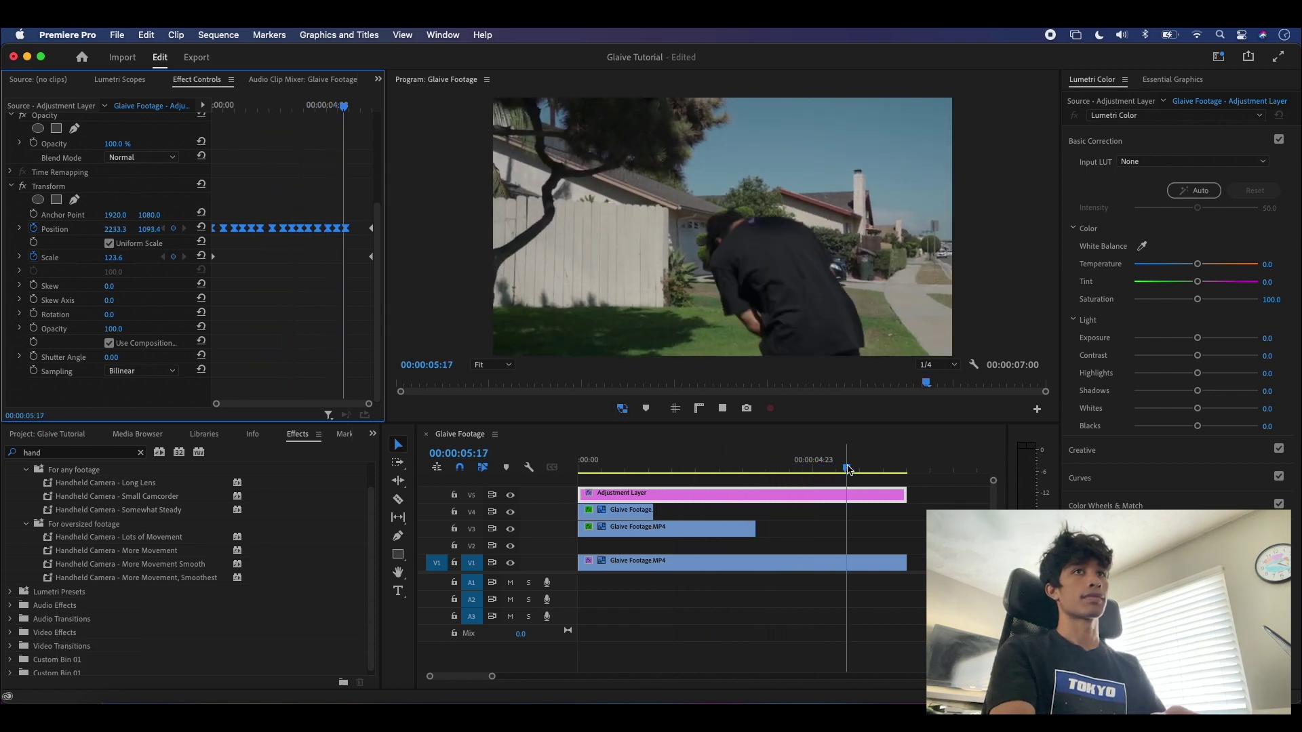
- Step backwards frame by frame through the first second to examine the edges and sharpness of the frozen figures
{"action": "left_click", "coordinate": [741, 468]}
{"action": "left_click", "coordinate": [85, 454]}
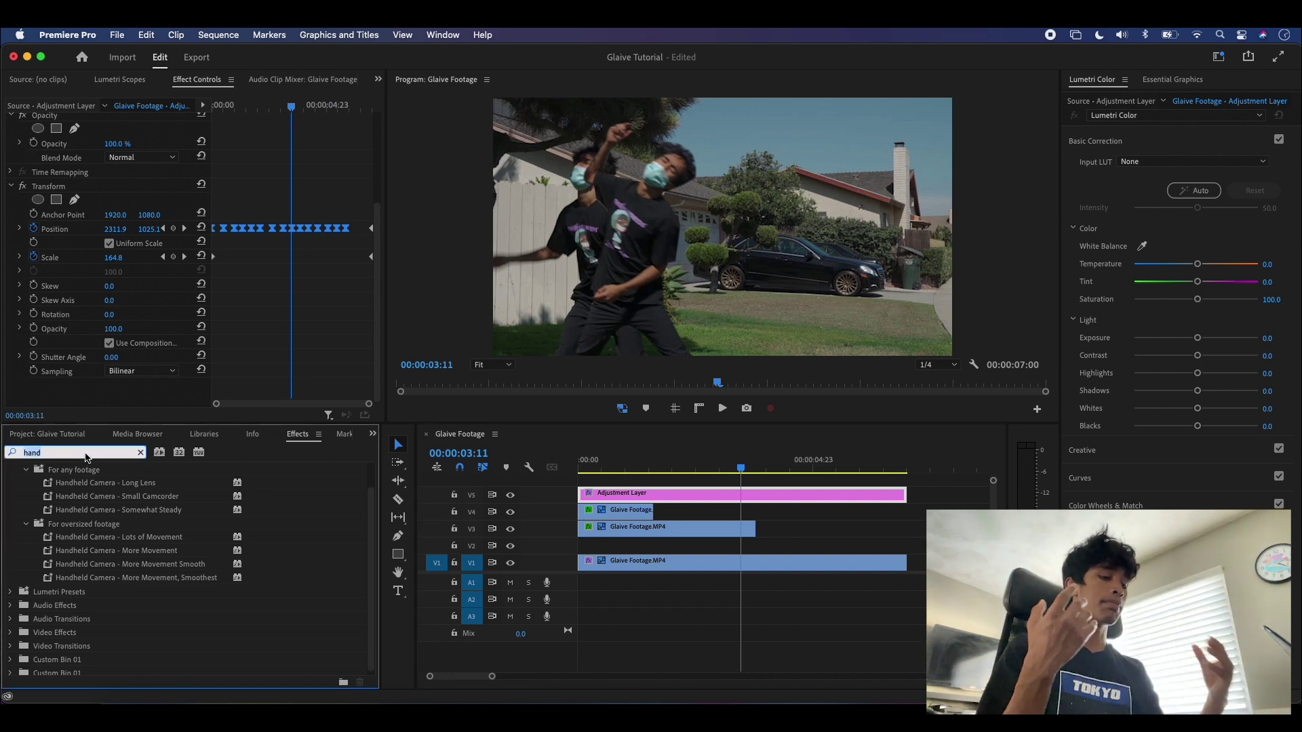
{"action": "left_click_drag", "start_coordinate": [734, 468], "coordinate": [613, 470]}
{"action": "key", "text": "Left"}
{"action": "key", "text": "Left"}
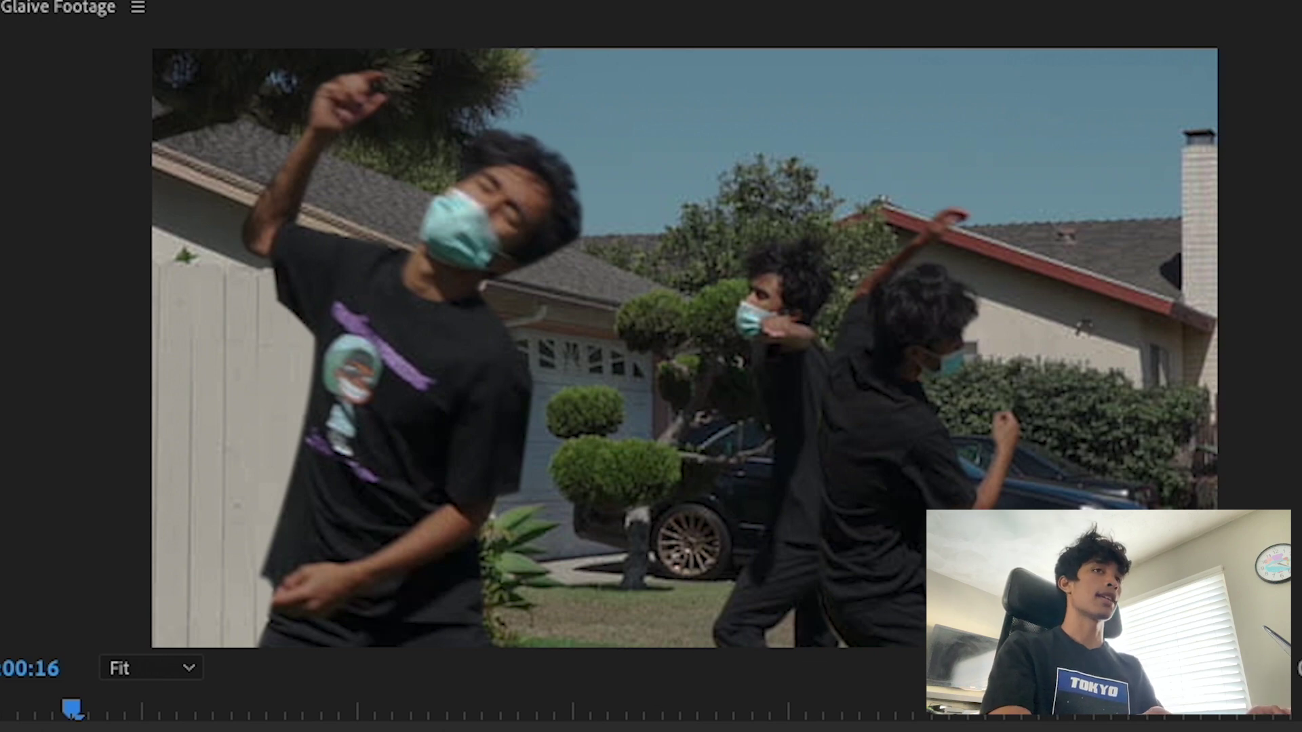
{"action": "key", "text": "Left"}
{"action": "key", "text": "Left"}
{"action": "key", "text": "Left"}
{"action": "key", "text": "Left"}
{"action": "key", "text": "Left"}
{"action": "key", "text": "Left"}
{"action": "key", "text": "Left"}
{"action": "key", "text": "Left"}
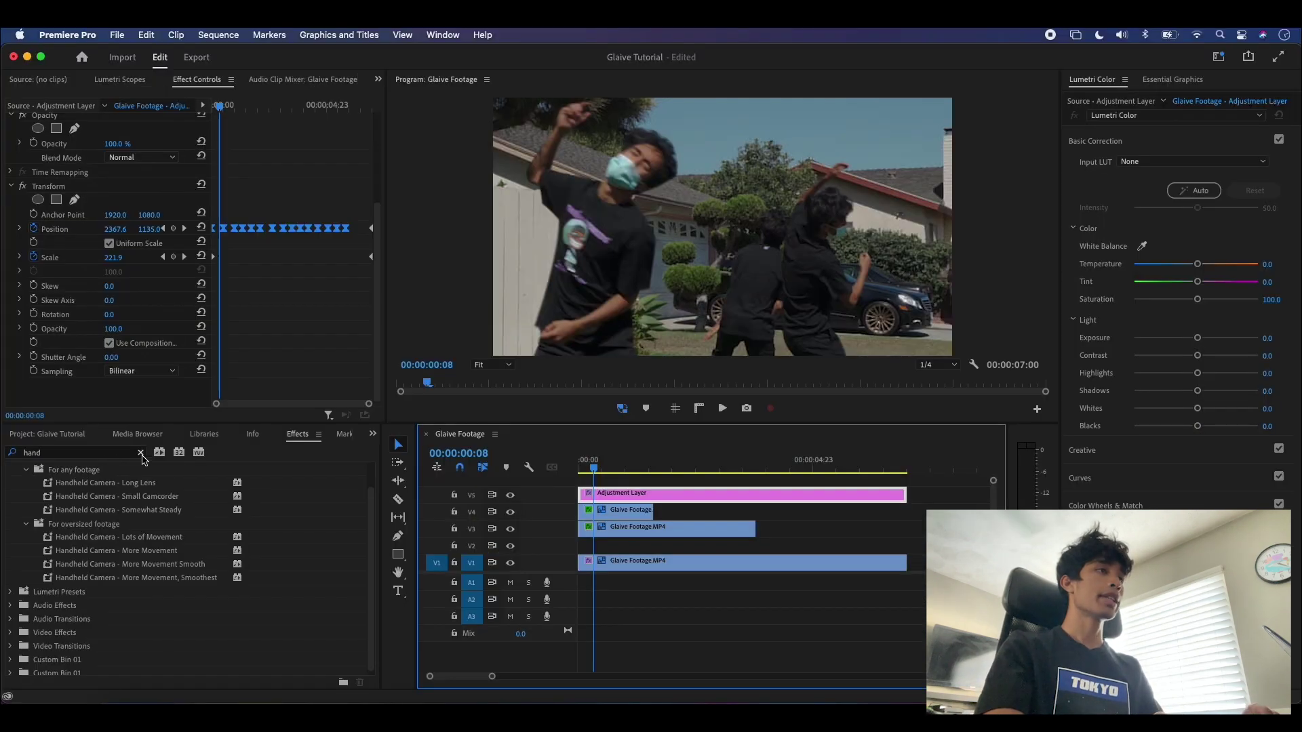
- Search the effects for "gaus" and apply Gaussian Blur to the frame-hold clips on V4 and V3
{"action": "left_click", "coordinate": [139, 452]}
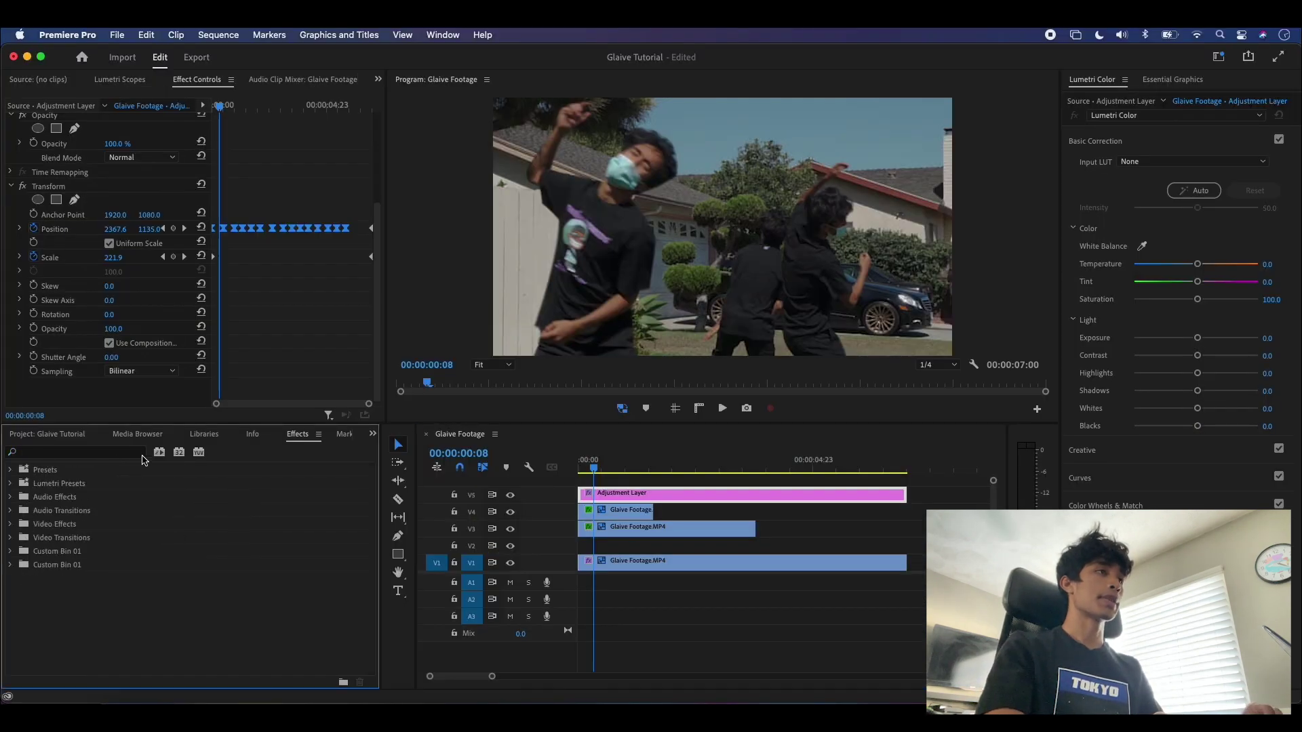
{"action": "left_click", "coordinate": [111, 450]}
{"action": "type", "text": "gaus"}
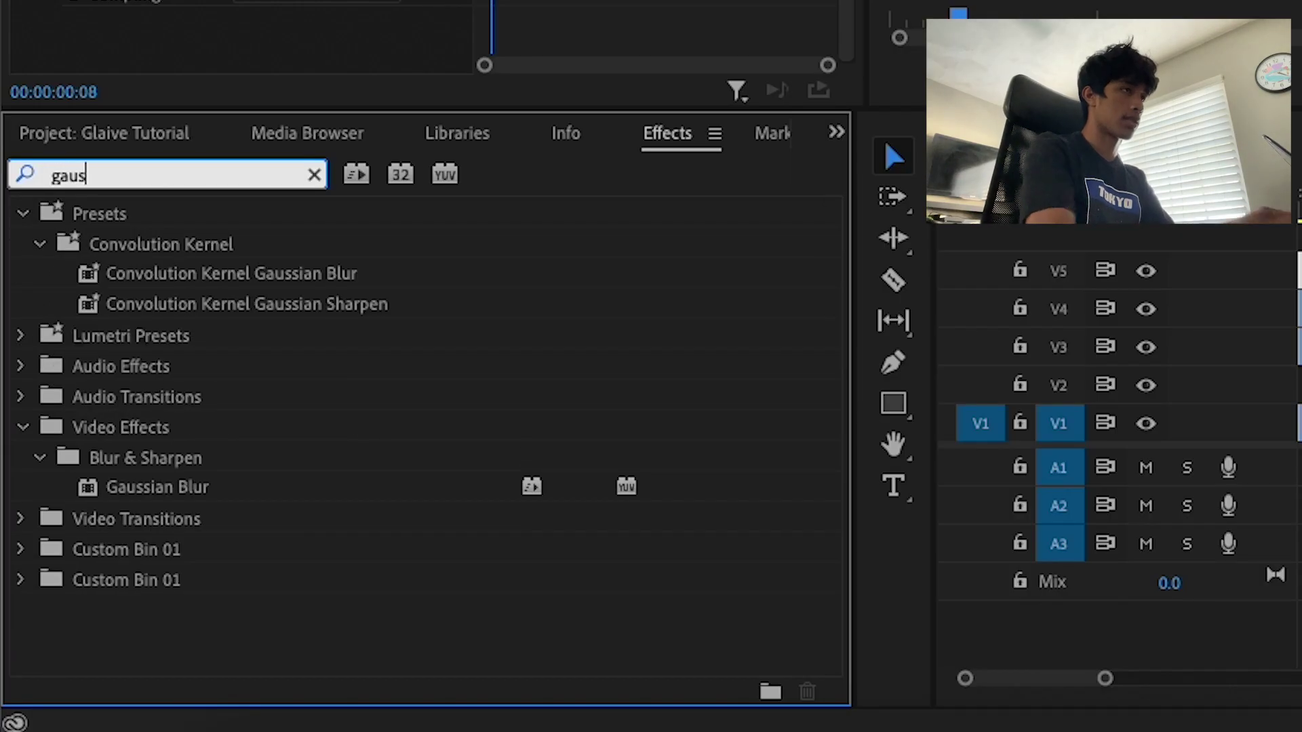
{"action": "left_click_drag", "start_coordinate": [232, 500], "coordinate": [1301, 318]}
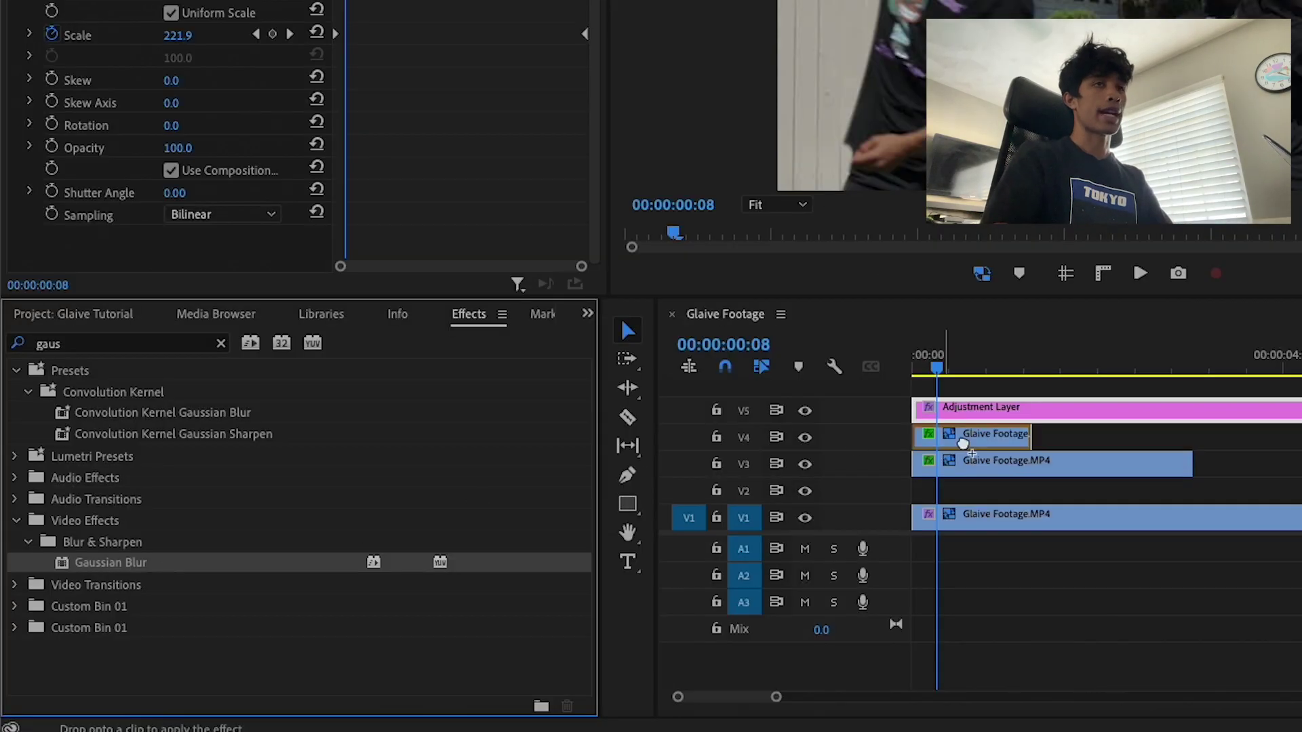
{"action": "left_click_drag", "start_coordinate": [963, 443], "coordinate": [963, 443]}
{"action": "left_click_drag", "start_coordinate": [334, 565], "coordinate": [1119, 474]}
- Keyframe the V3 clip's Gaussian Blur Blurriness from 28 at its first frame to 0 just past the clip's middle
{"action": "left_click", "coordinate": [956, 368]}
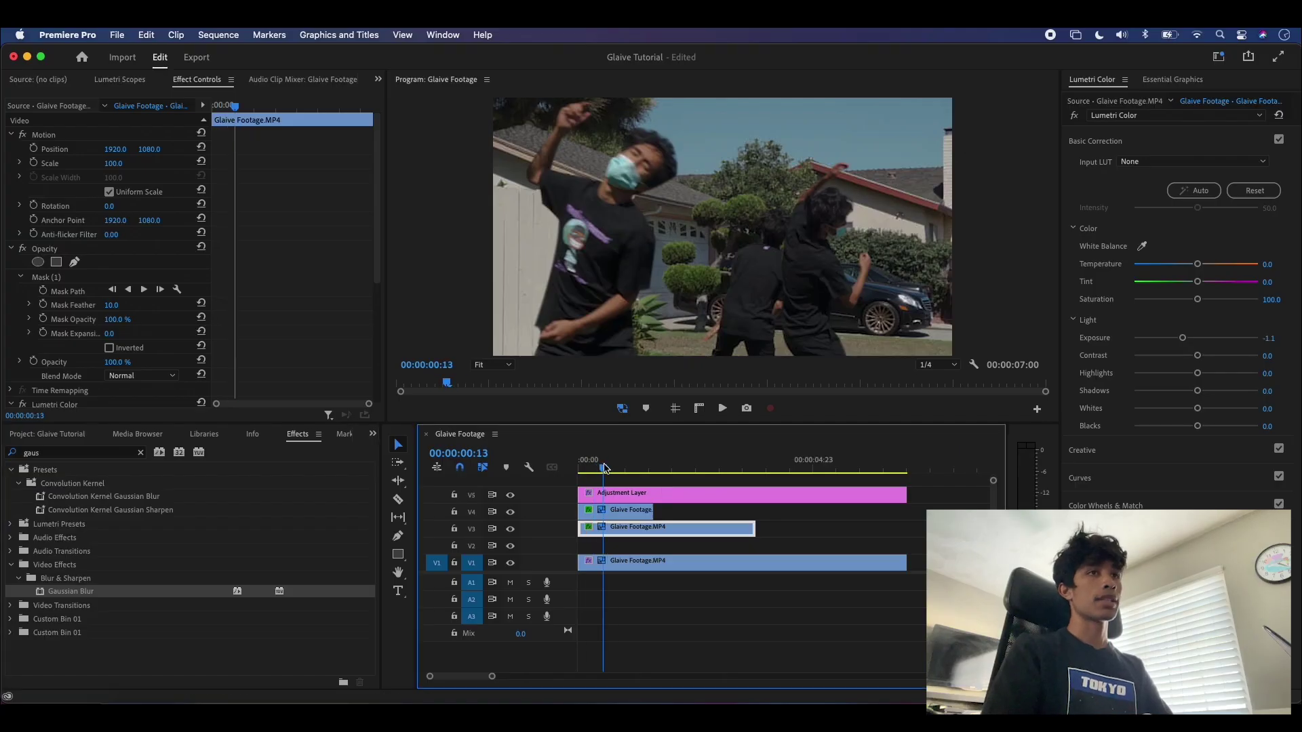
{"action": "left_click_drag", "start_coordinate": [605, 468], "coordinate": [579, 476]}
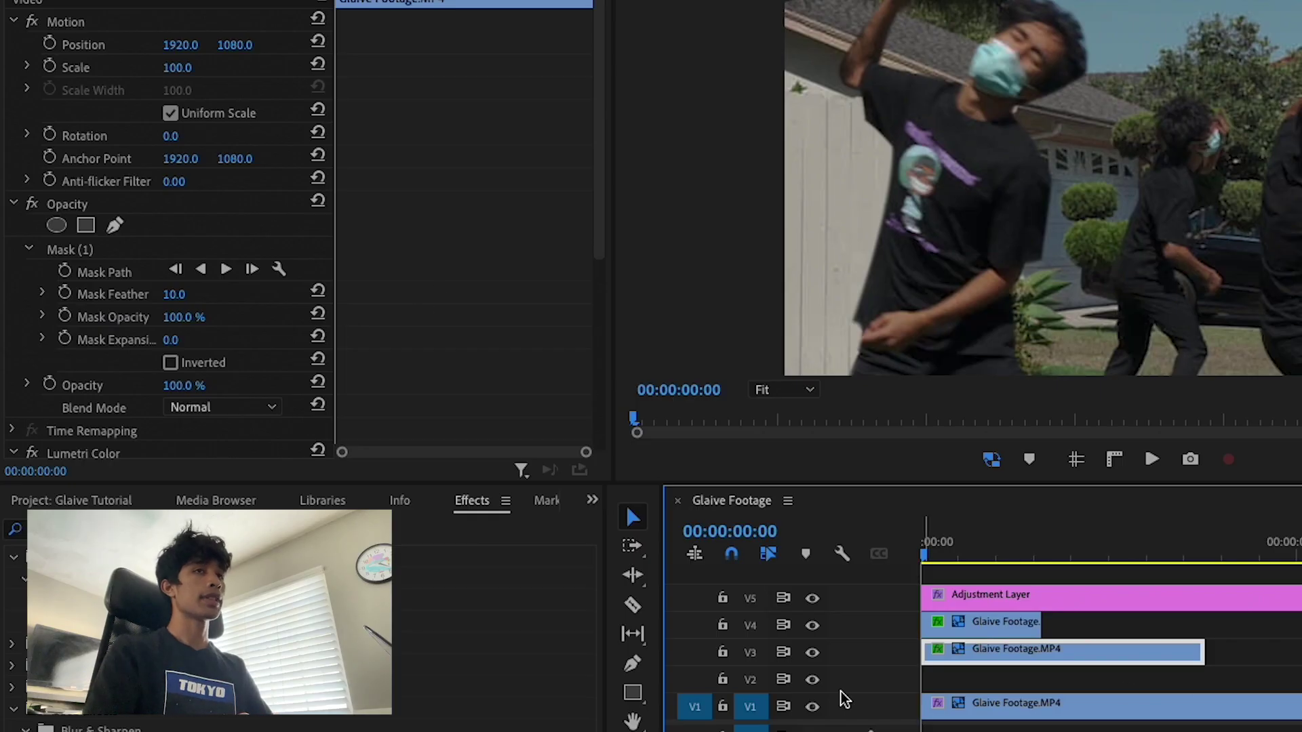
{"action": "scroll", "coordinate": [398, 318], "scroll_direction": "down", "scroll_amount": 5}
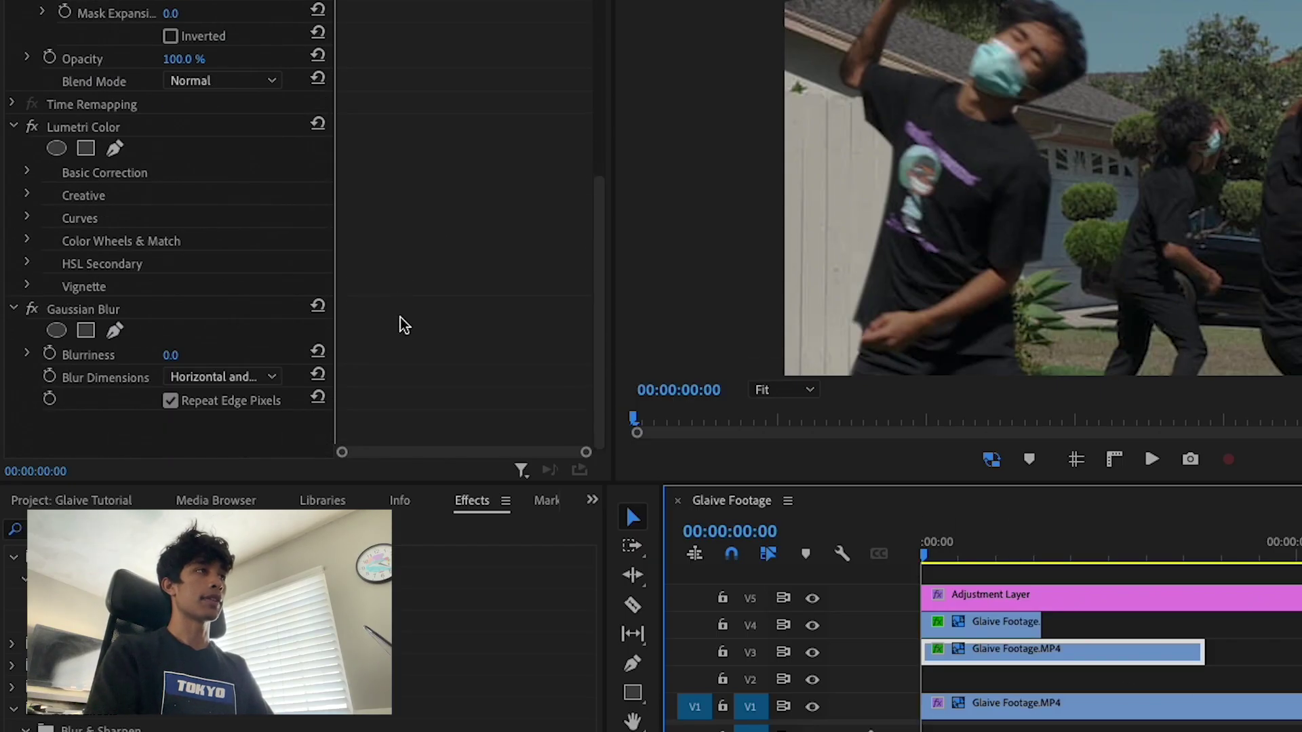
{"action": "left_click", "coordinate": [50, 353]}
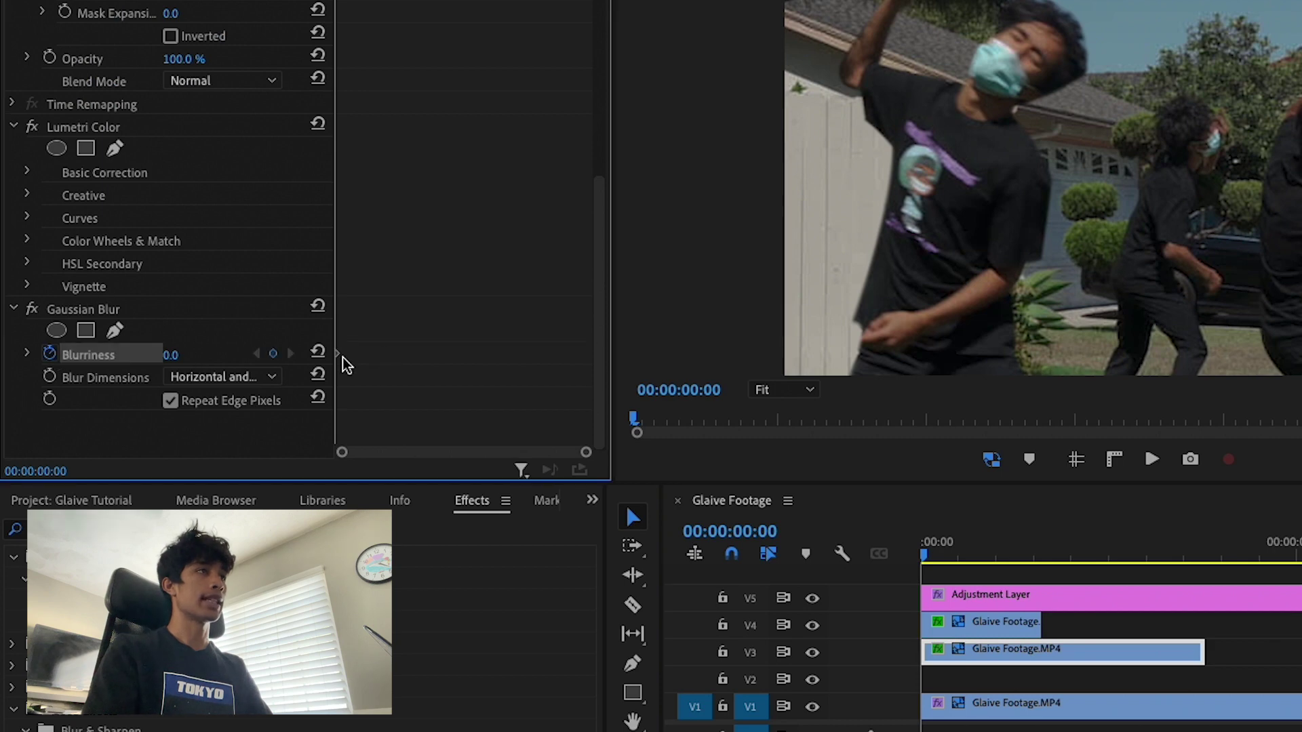
{"action": "left_click", "coordinate": [813, 653]}
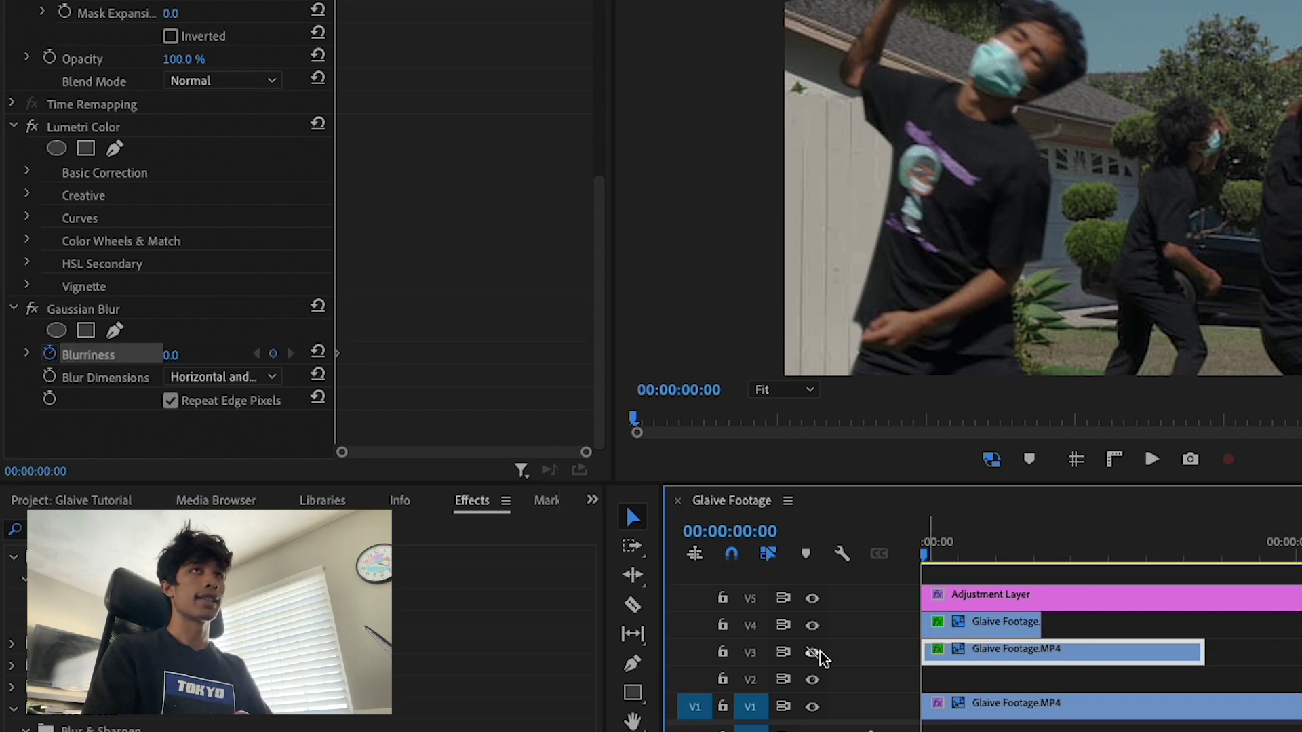
{"action": "left_click", "coordinate": [813, 653]}
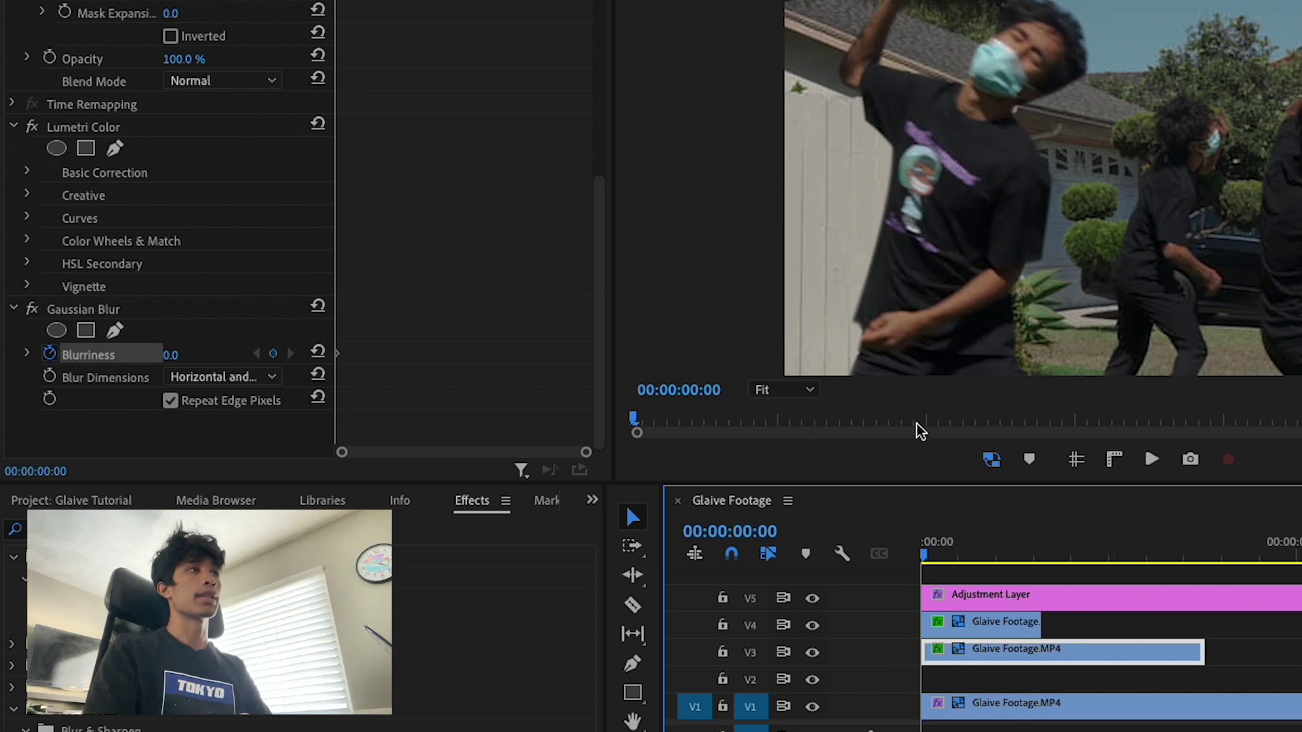
{"action": "left_click_drag", "start_coordinate": [339, 354], "coordinate": [470, 360]}
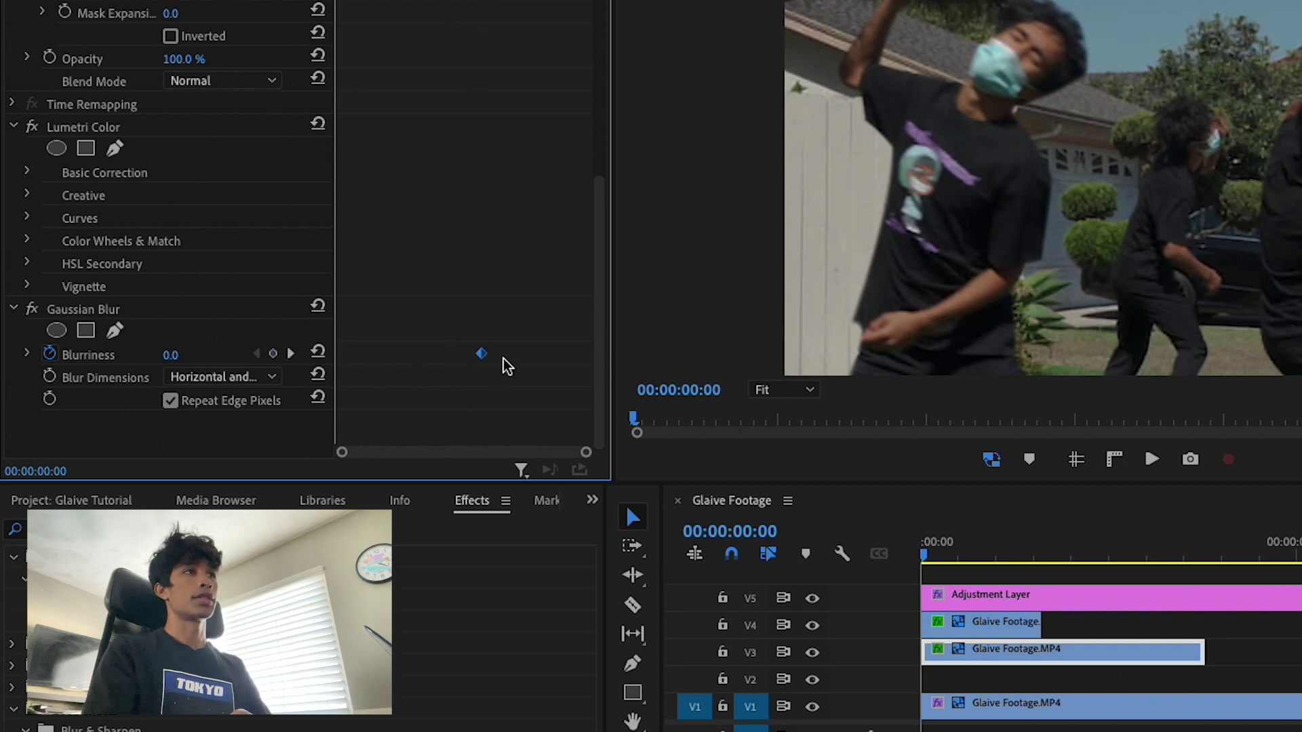
{"action": "left_click_drag", "start_coordinate": [173, 354], "coordinate": [184, 355]}
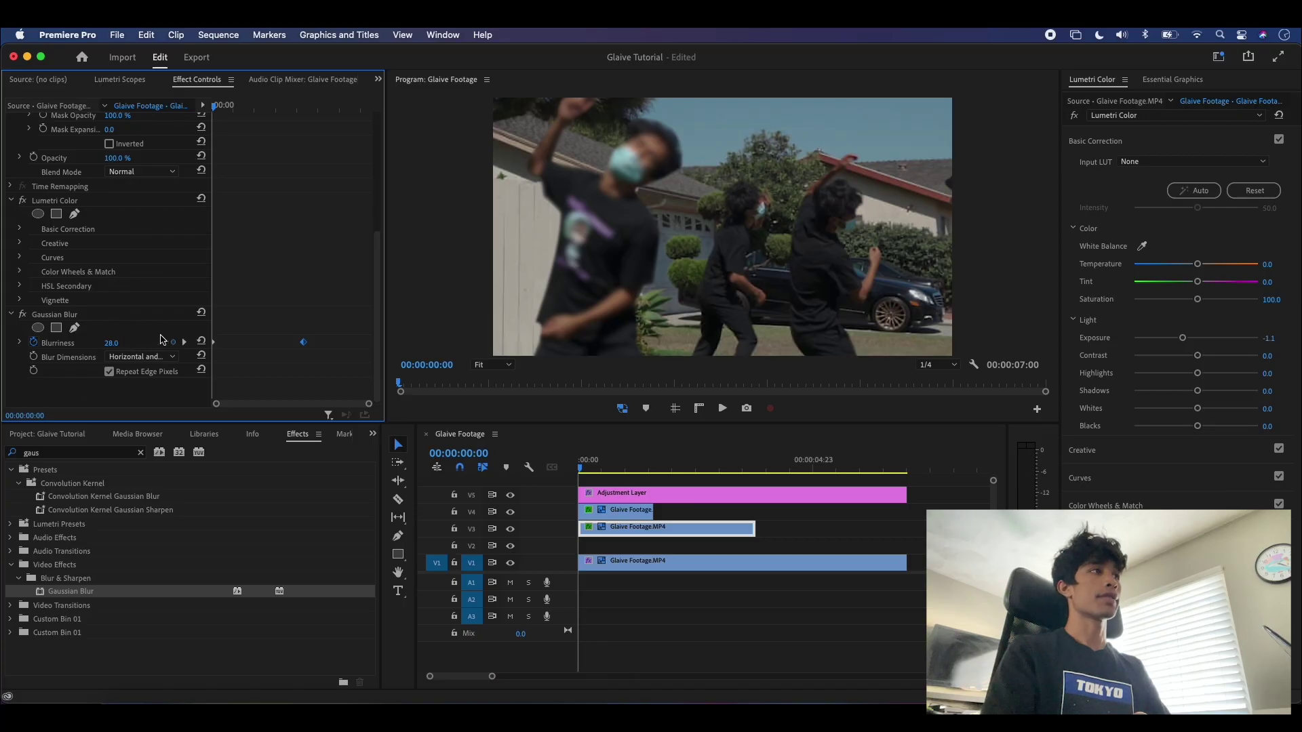
- Keyframe the V3 clip's Mask Feather from 34 at the start to 10, aligning the second keyframe with the final Blurriness keyframe
{"action": "scroll", "coordinate": [150, 321], "scroll_direction": "up", "scroll_amount": 5}
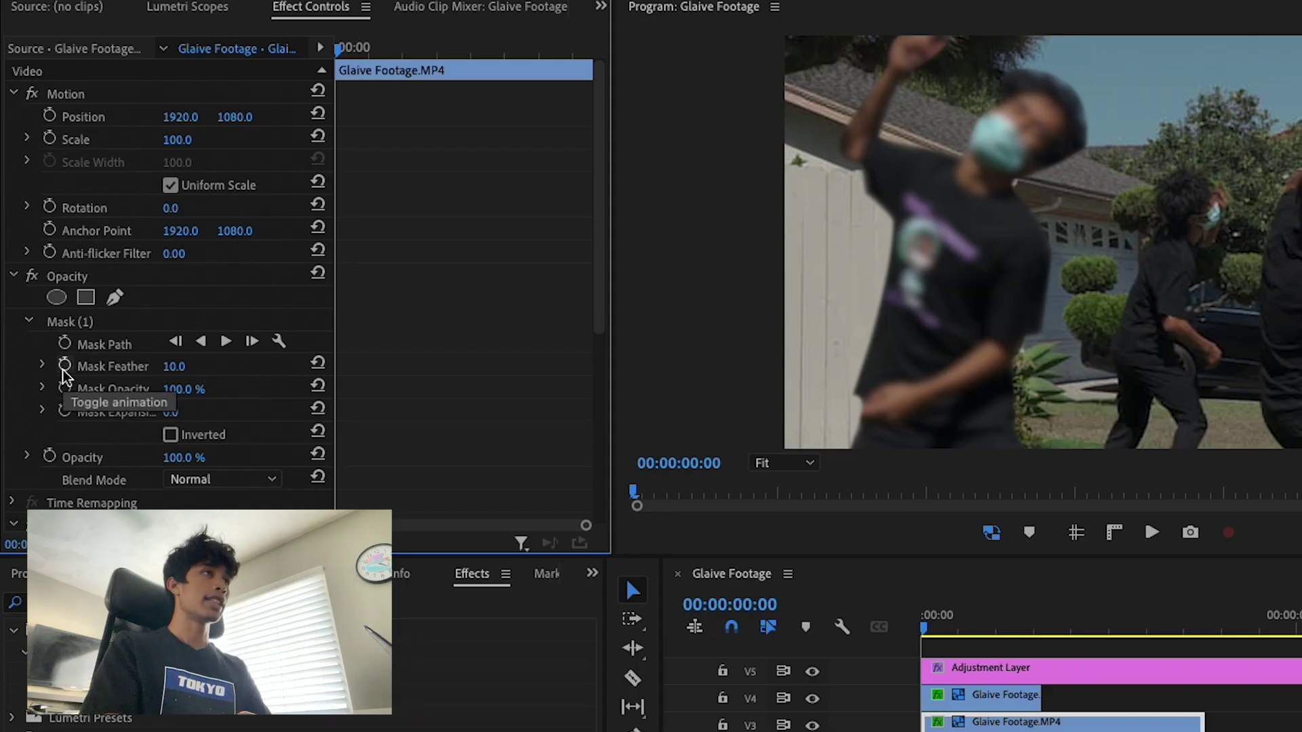
{"action": "left_click", "coordinate": [42, 304]}
{"action": "scroll", "coordinate": [373, 308], "scroll_direction": "down", "scroll_amount": 3}
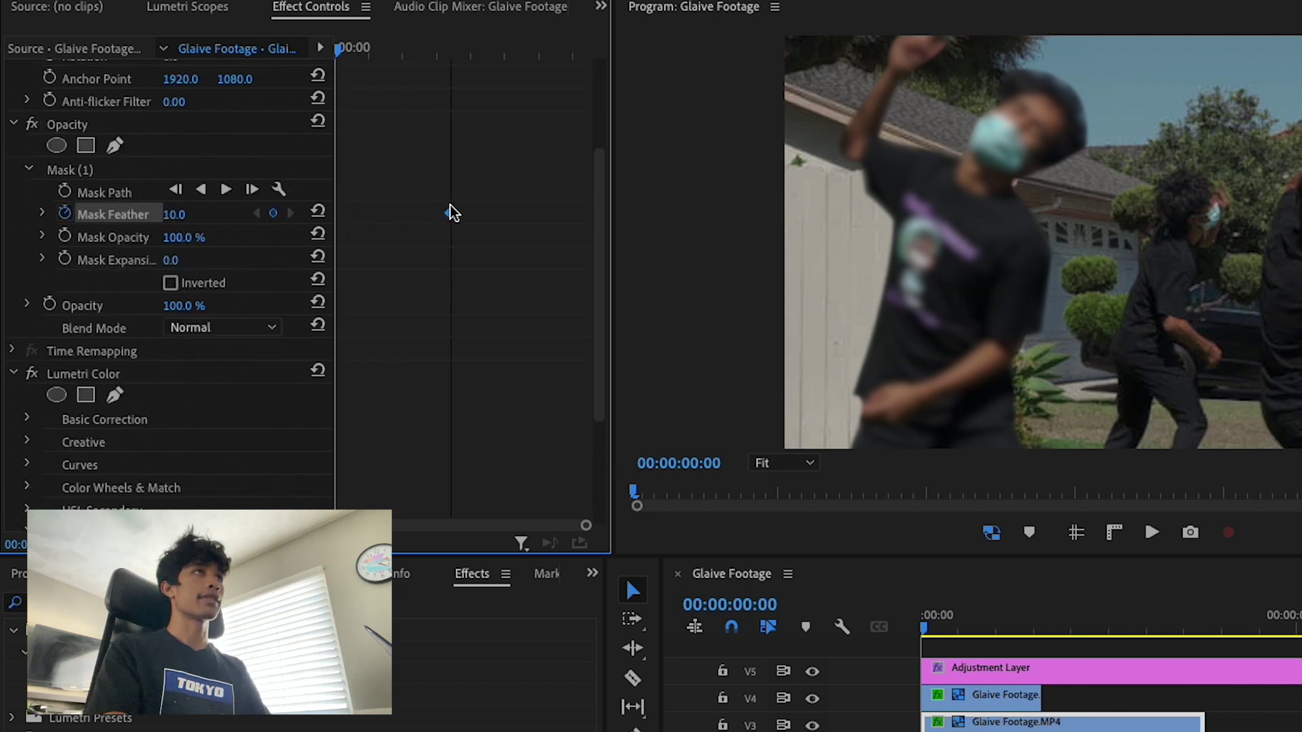
{"action": "scroll", "coordinate": [526, 357], "scroll_direction": "down", "scroll_amount": 3}
{"action": "scroll", "coordinate": [526, 358], "scroll_direction": "up", "scroll_amount": 3}
{"action": "scroll", "coordinate": [526, 358], "scroll_direction": "down", "scroll_amount": 3}
{"action": "scroll", "coordinate": [519, 383], "scroll_direction": "up", "scroll_amount": 2}
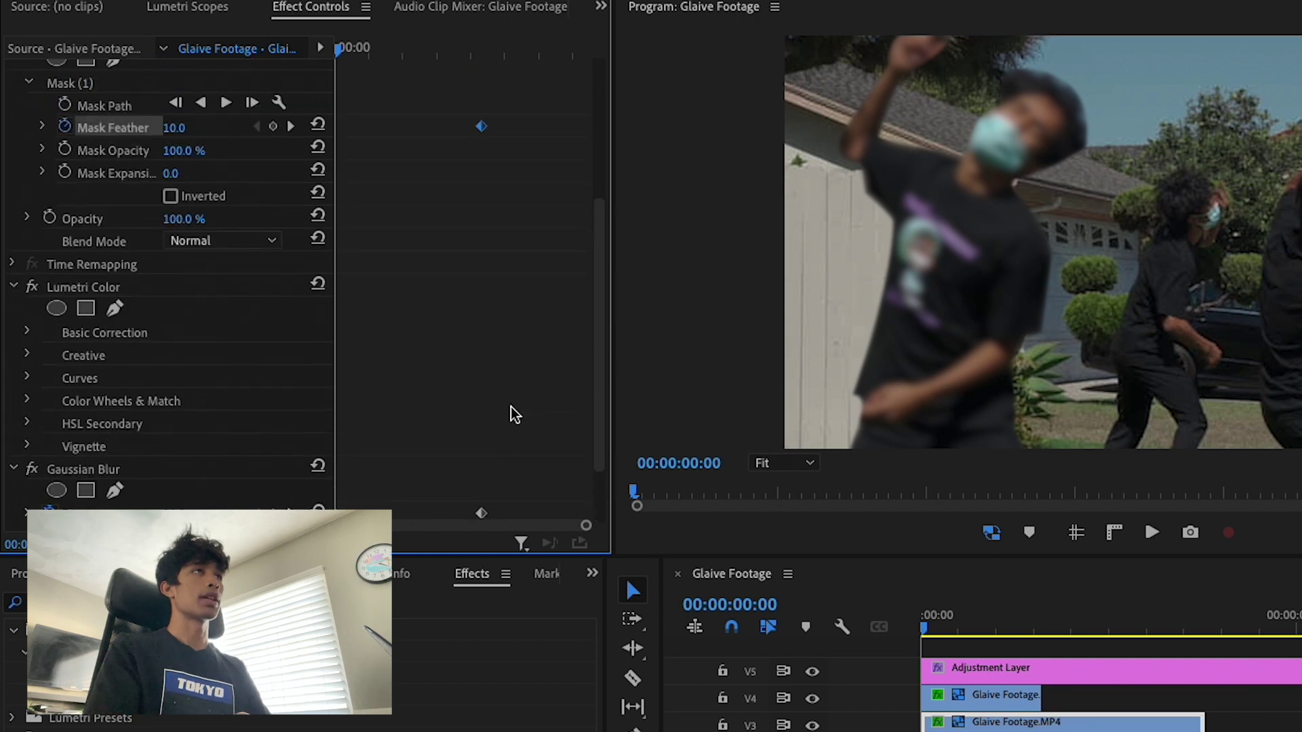
{"action": "scroll", "coordinate": [511, 410], "scroll_direction": "down", "scroll_amount": 1}
{"action": "left_click_drag", "start_coordinate": [176, 84], "coordinate": [185, 85]}
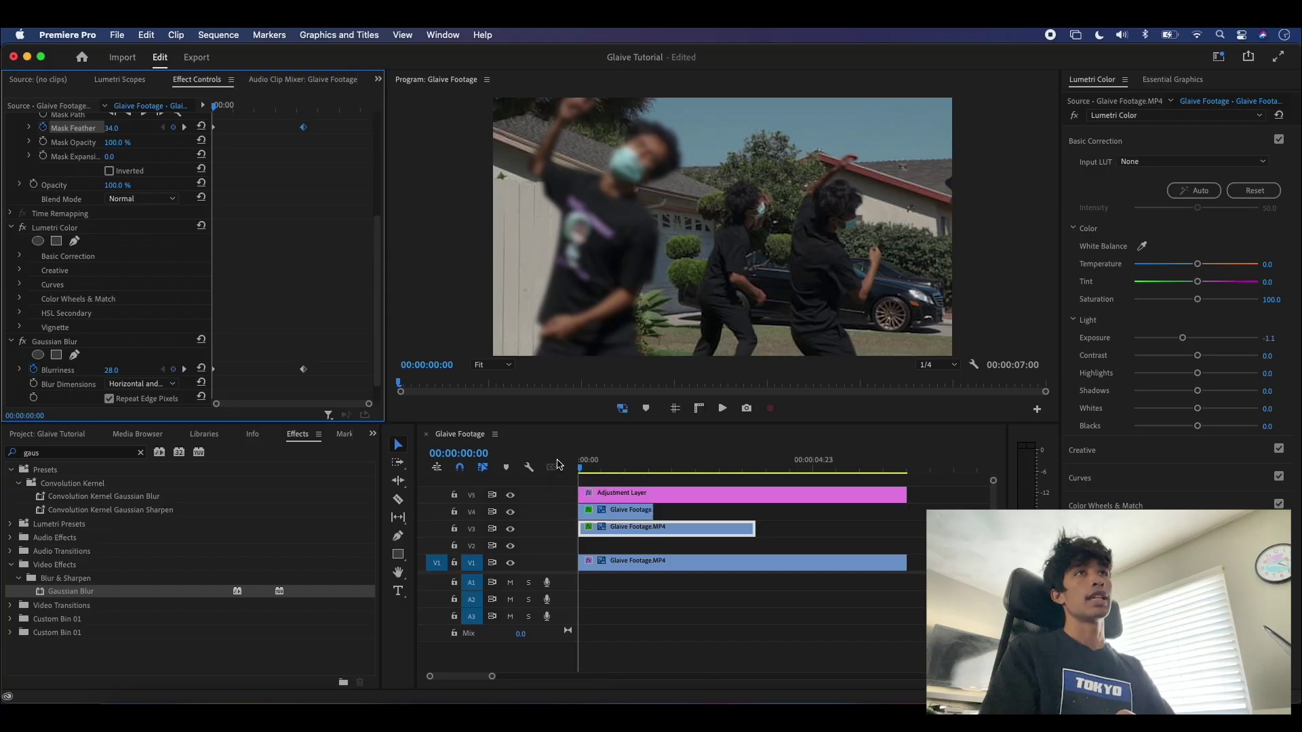
- Play the sequence from the start twice to review the blur and feather transition on the V3 frozen figure
{"action": "key", "text": "space"}
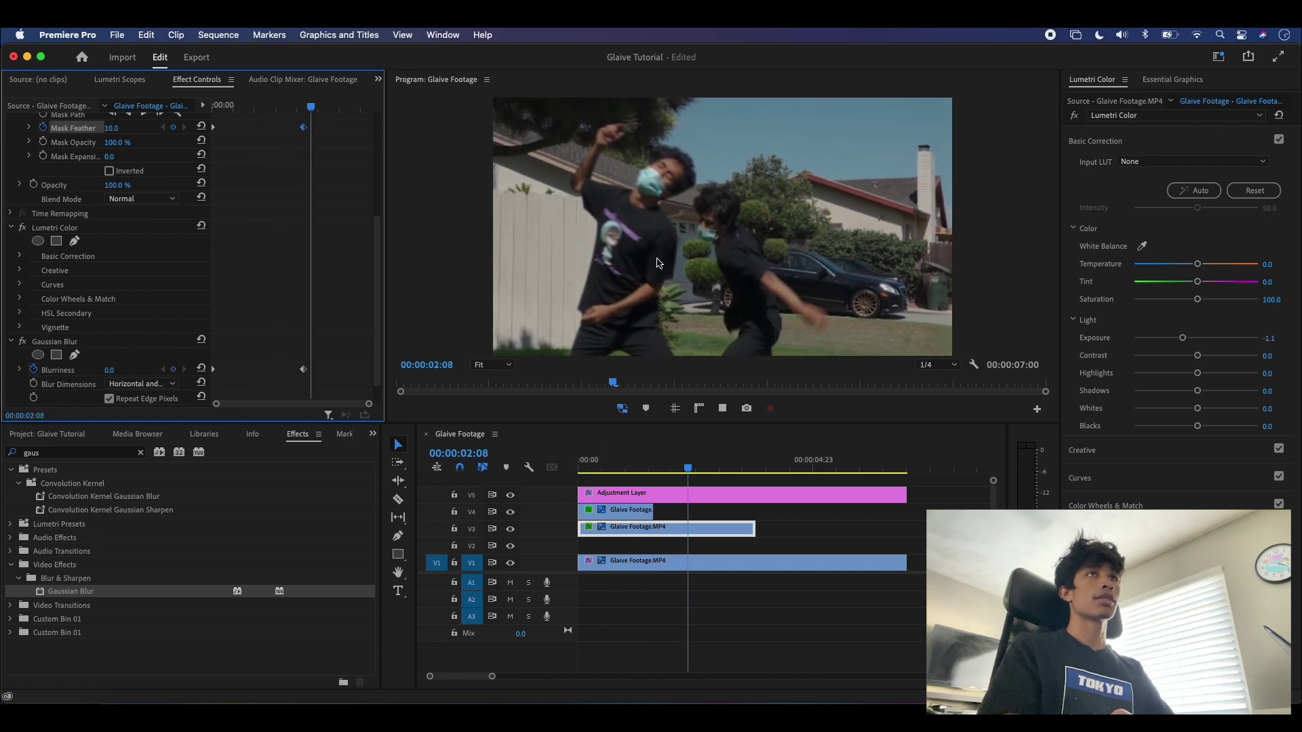
{"action": "key", "text": "space"}
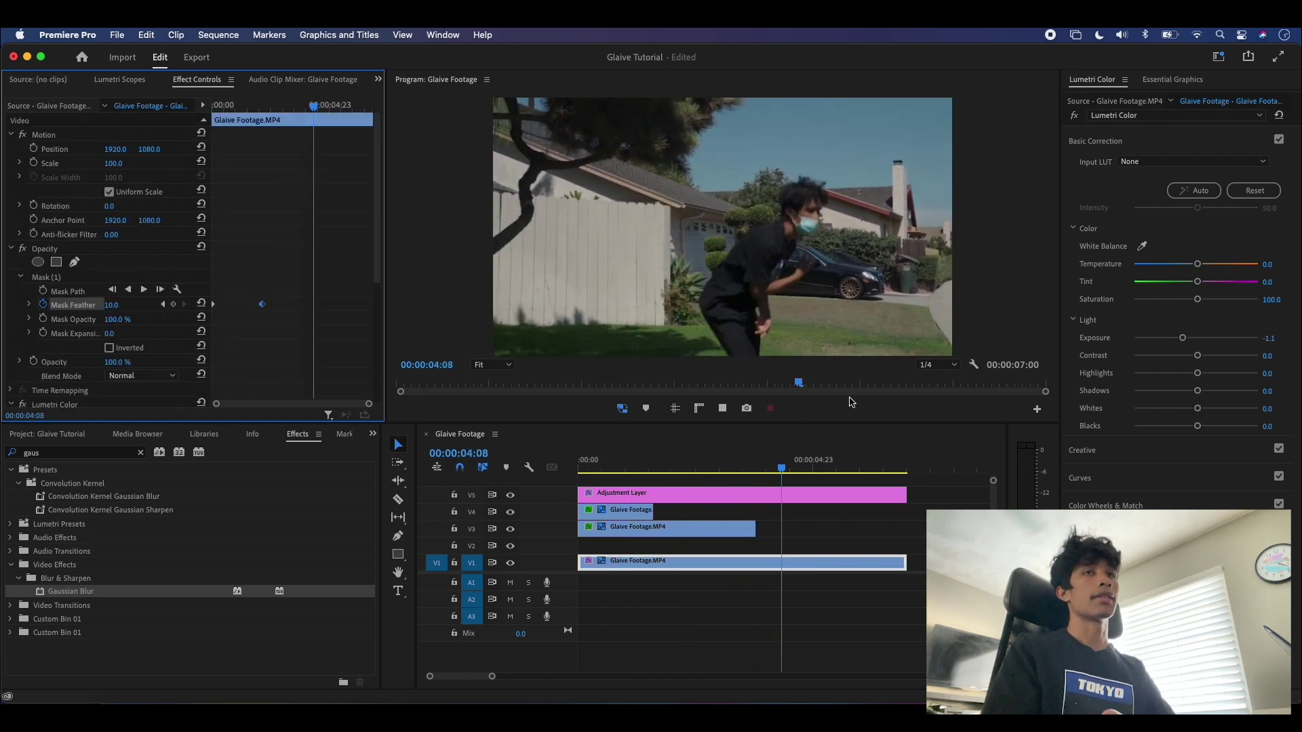
{"action": "left_click_drag", "start_coordinate": [784, 466], "coordinate": [528, 488]}
{"action": "key", "text": "space"}
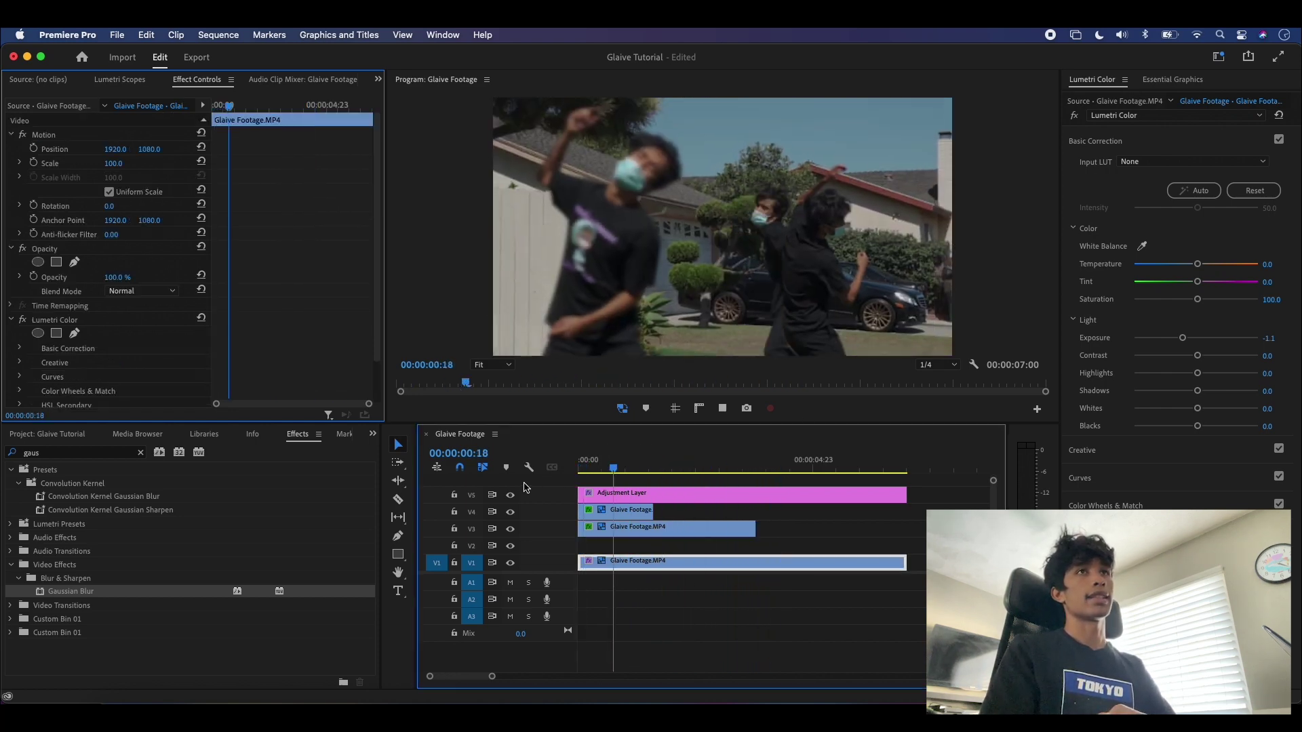
{"action": "key", "text": "space"}
{"action": "left_click_drag", "start_coordinate": [710, 463], "coordinate": [572, 468]}
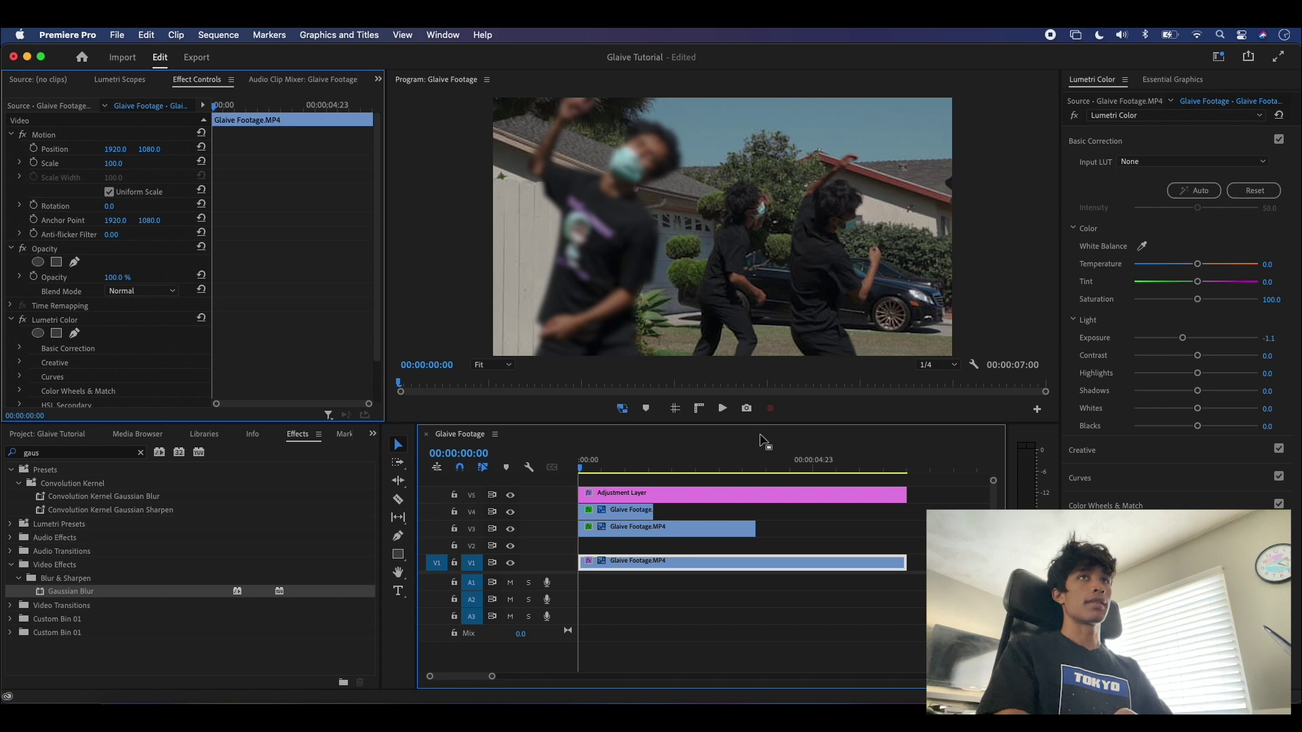
- Keyframe the V4 clip's Gaussian Blur Blurriness from 16 at the start to 0 just over a third in, and play it back
{"action": "left_click", "coordinate": [623, 514]}
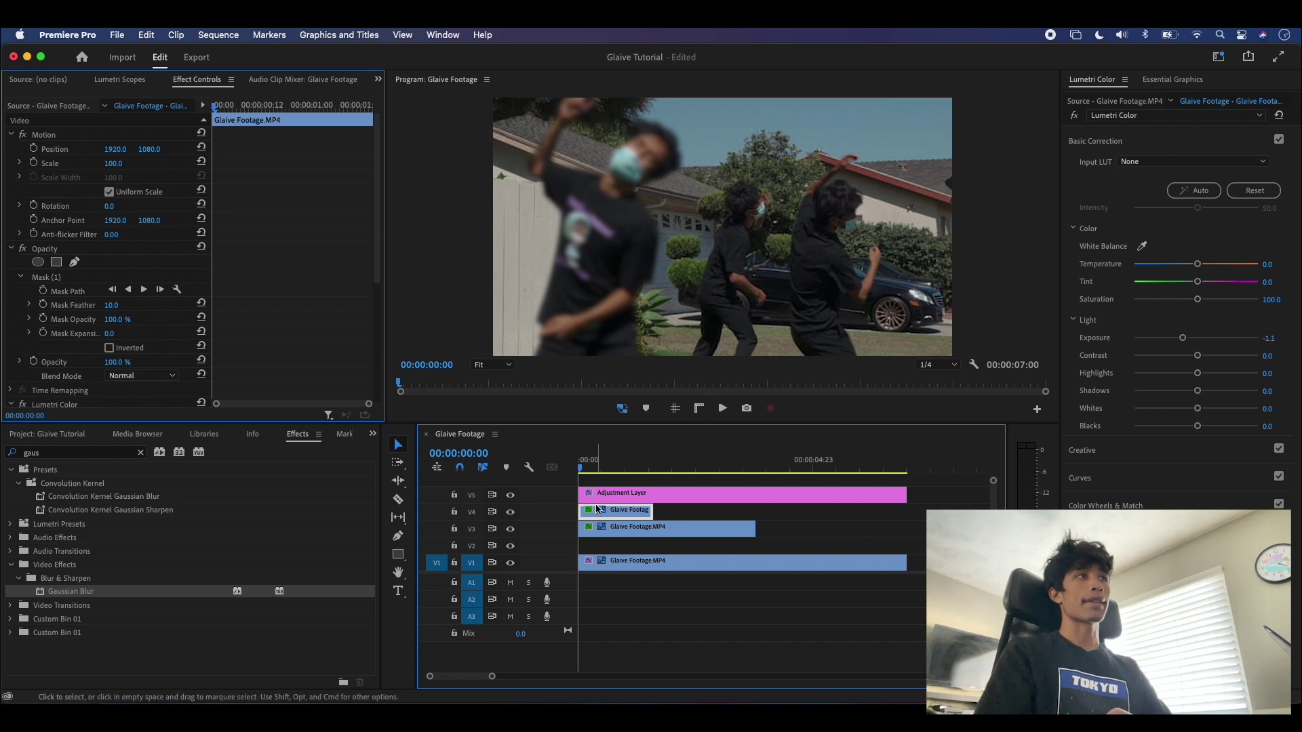
{"action": "scroll", "coordinate": [166, 330], "scroll_direction": "down", "scroll_amount": 5}
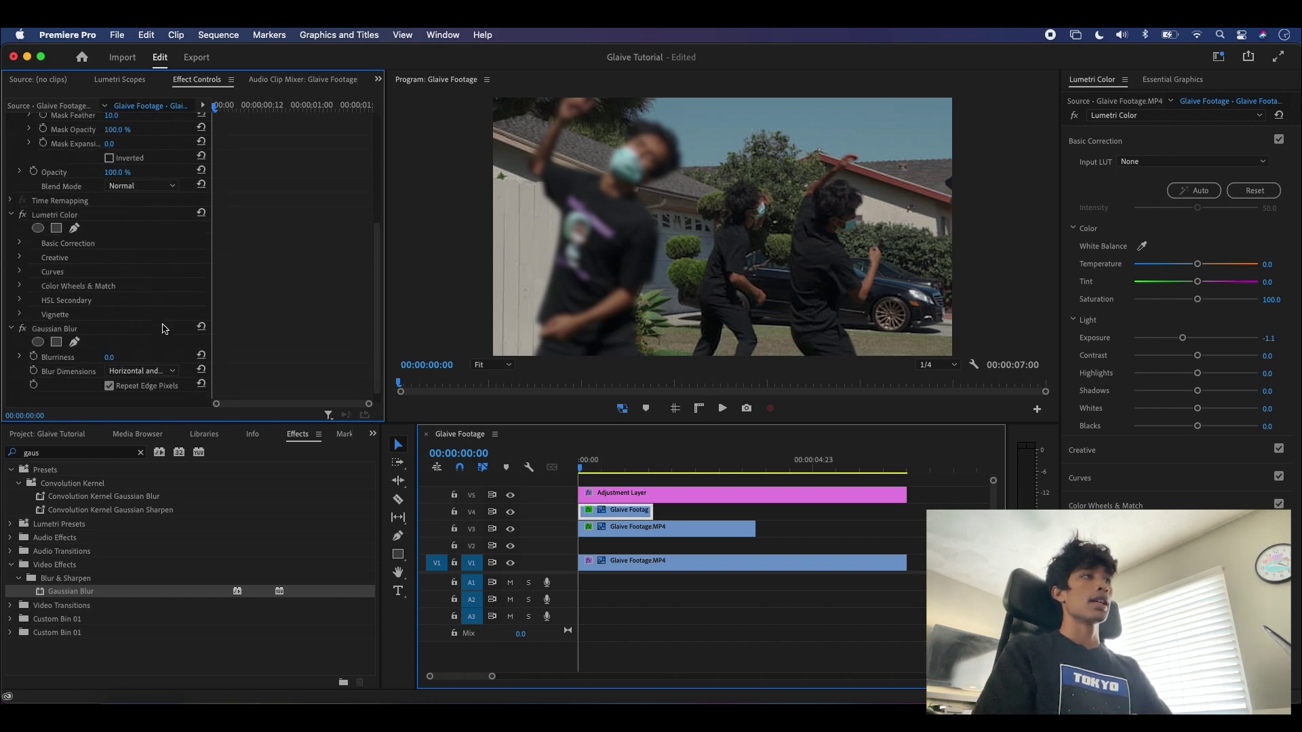
{"action": "left_click", "coordinate": [33, 357]}
{"action": "left_click_drag", "start_coordinate": [111, 358], "coordinate": [126, 358]}
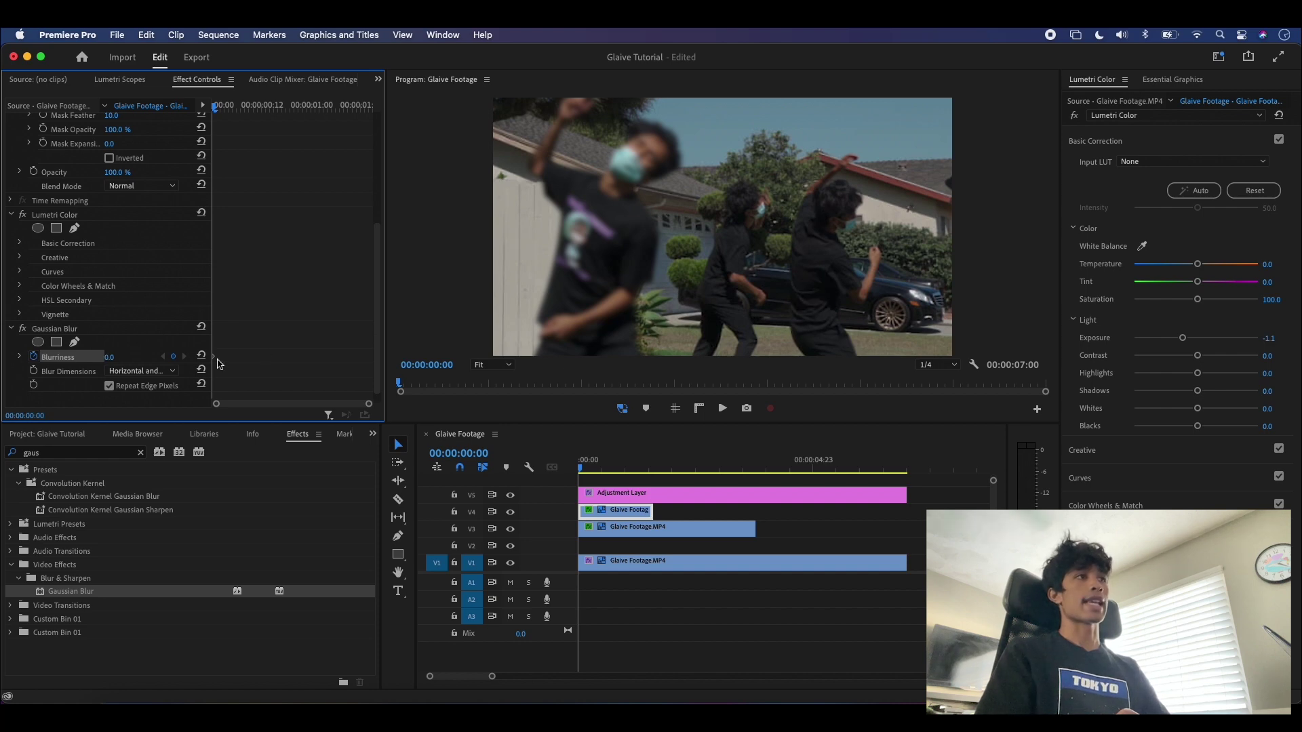
{"action": "left_click_drag", "start_coordinate": [215, 360], "coordinate": [273, 357]}
{"action": "left_click_drag", "start_coordinate": [110, 357], "coordinate": [139, 357]}
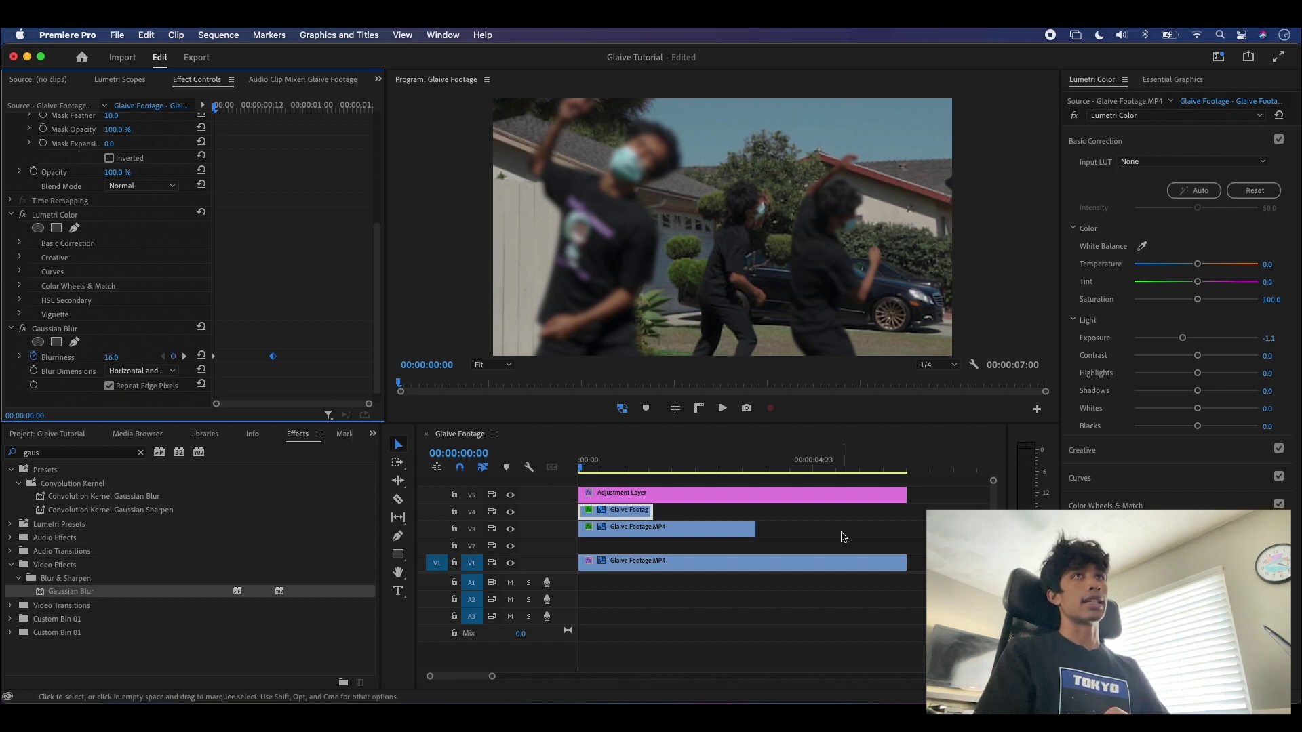
{"action": "key", "text": "space"}
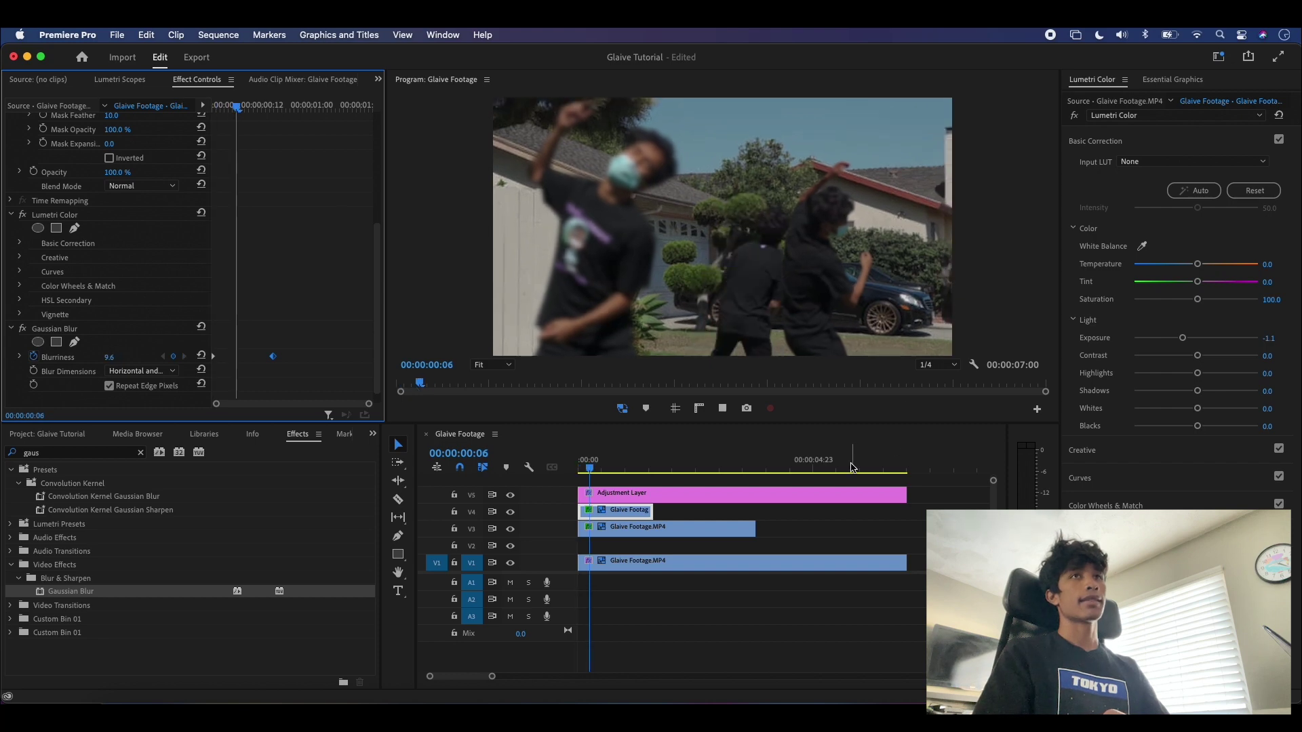
{"action": "key", "text": "space"}
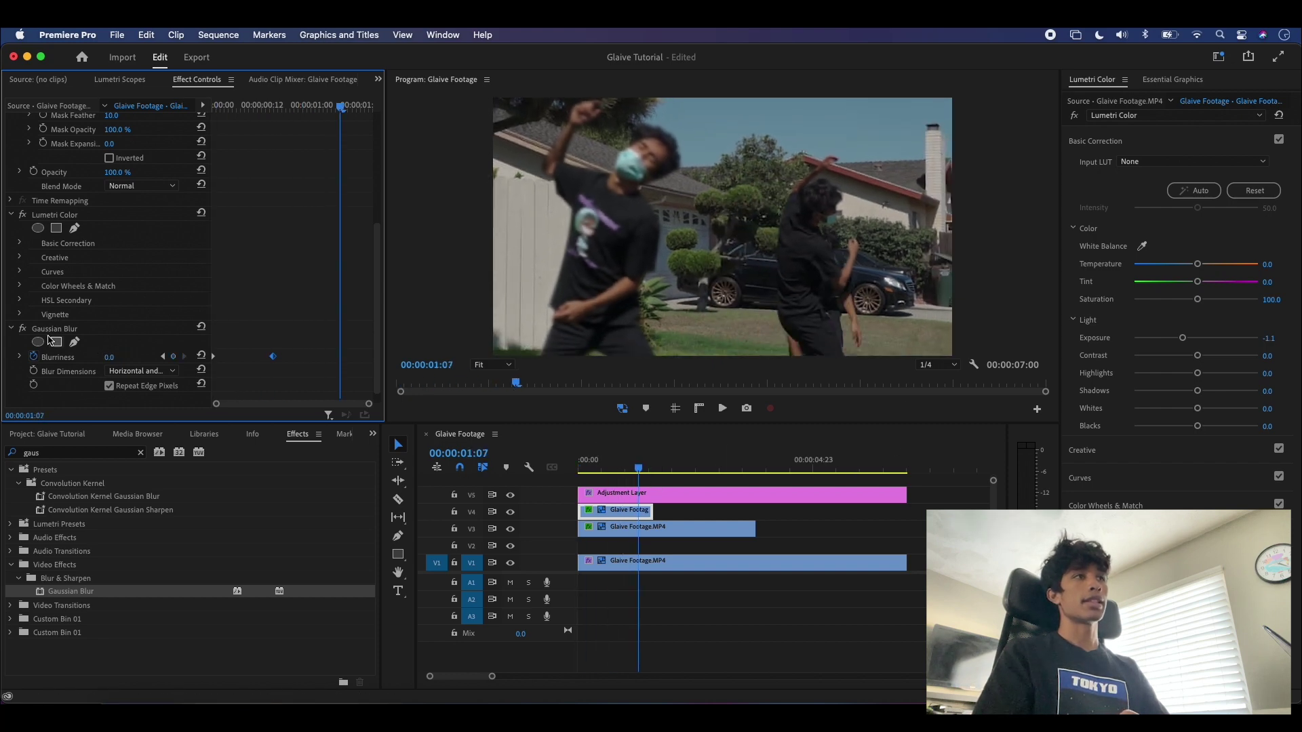